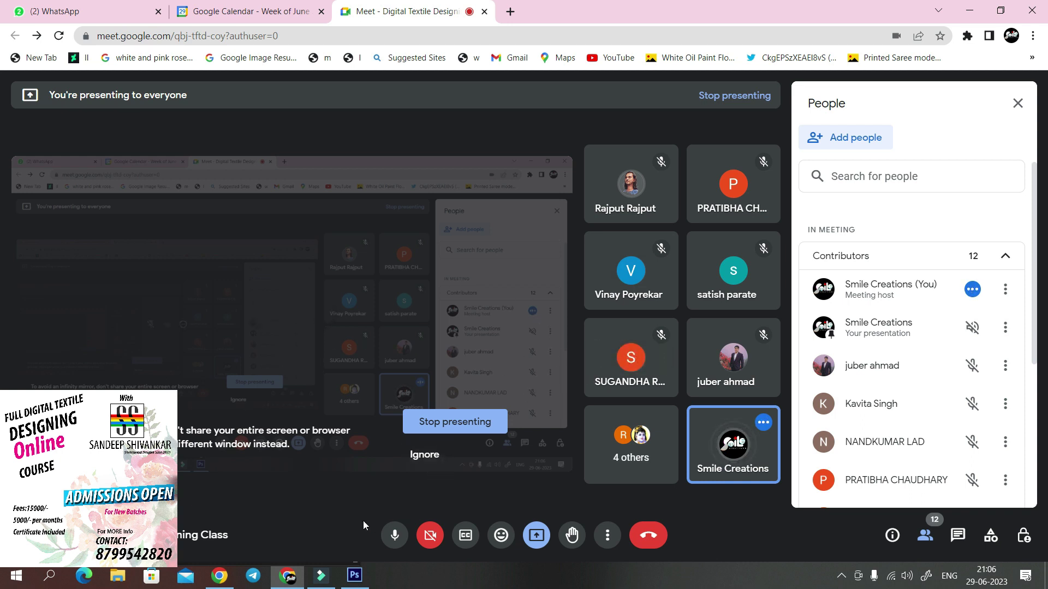
Step: Switch from the Google Meet window to the blank Photoshop document
left_click(355, 575)
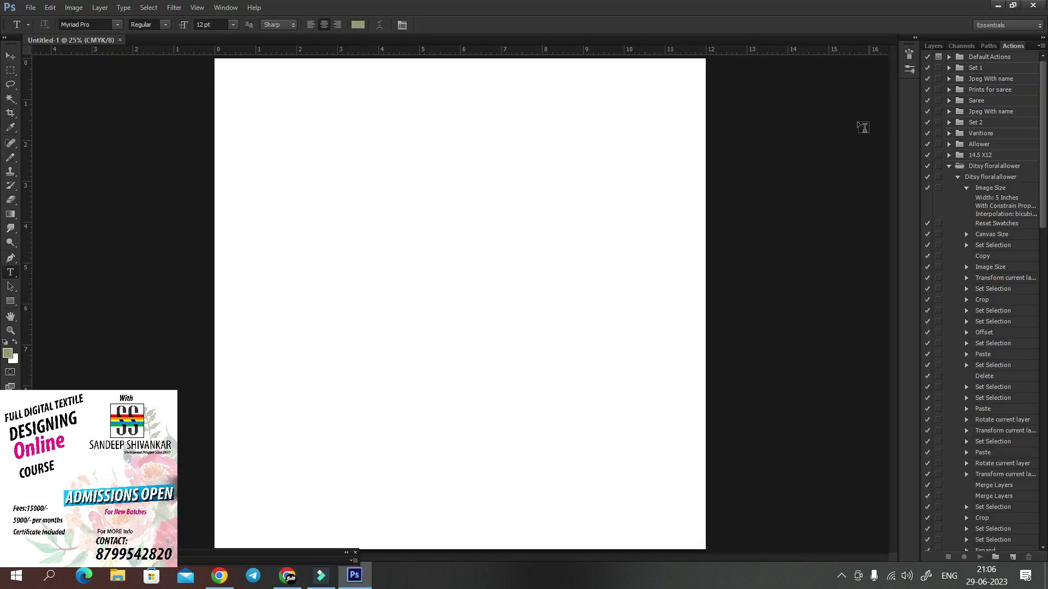
Step: Play the Default Actions' Cast Shadow (type) action so the blank page turns grey
left_click(949, 166)
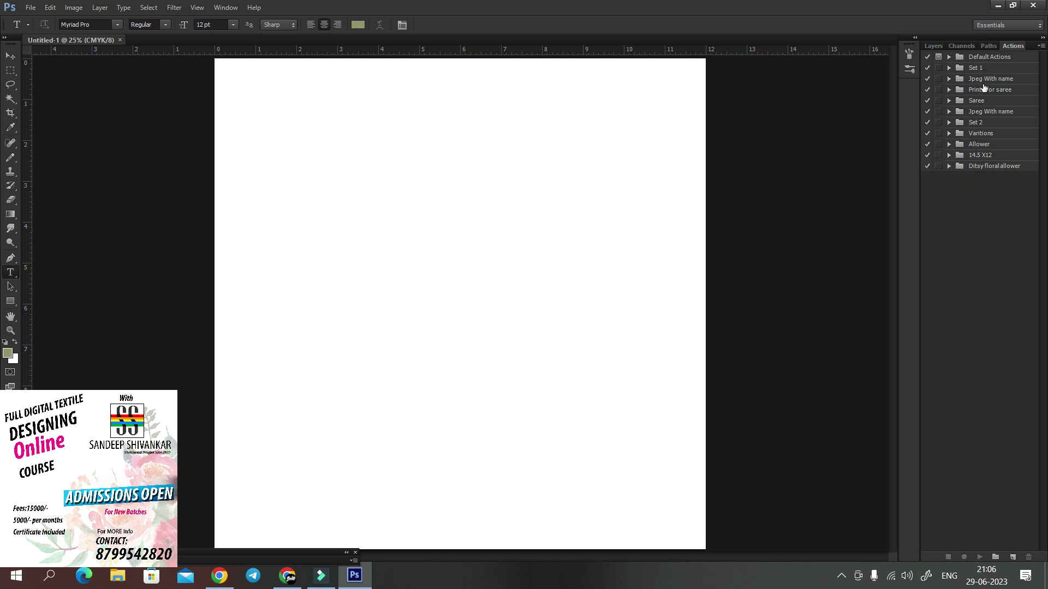
left_click(992, 58)
left_click(950, 56)
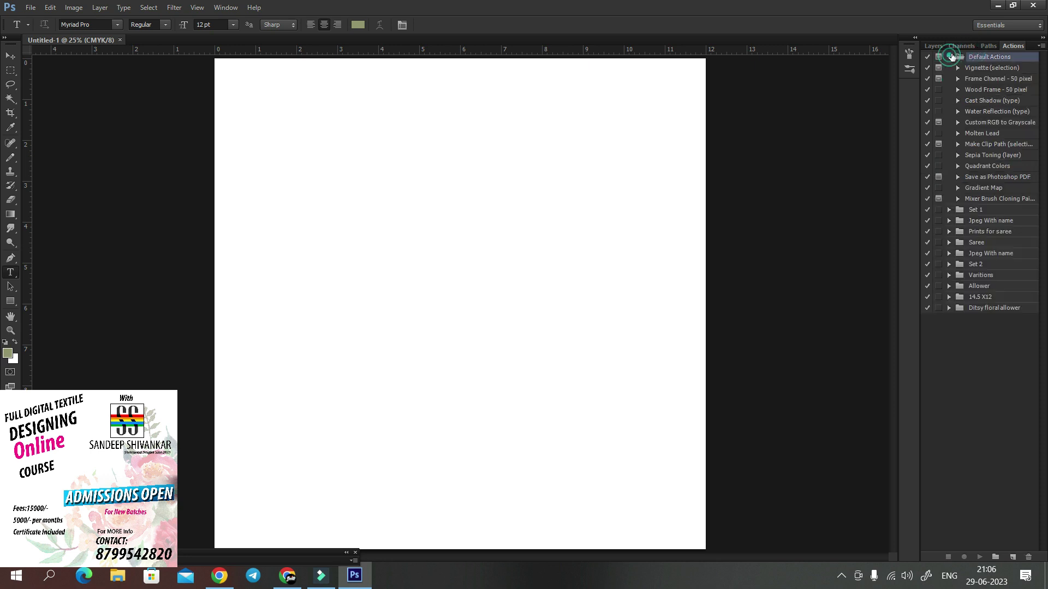
left_click(958, 101)
left_click(966, 112)
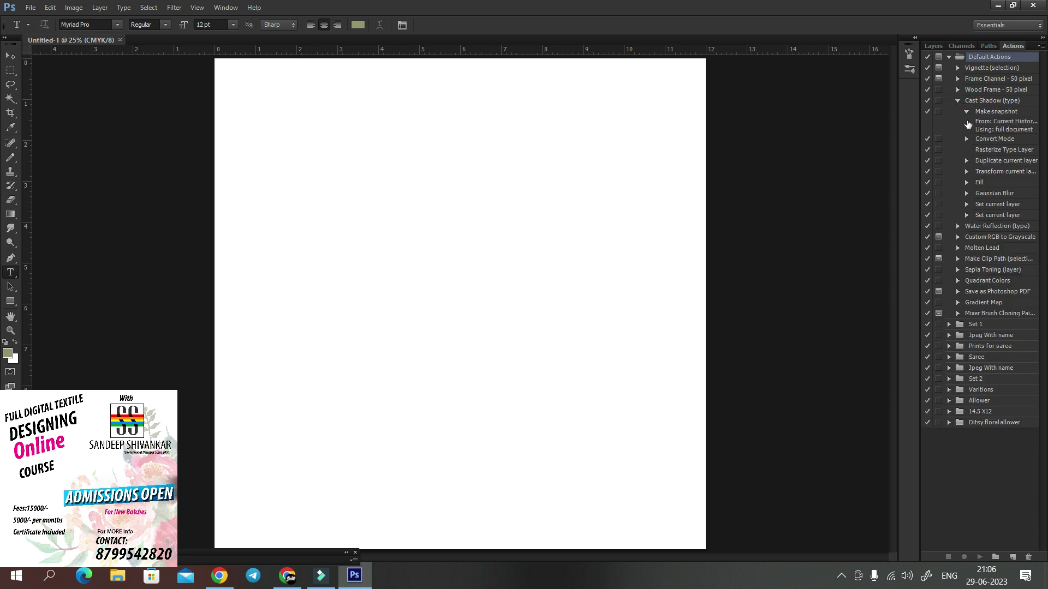
left_click(966, 111)
left_click(982, 101)
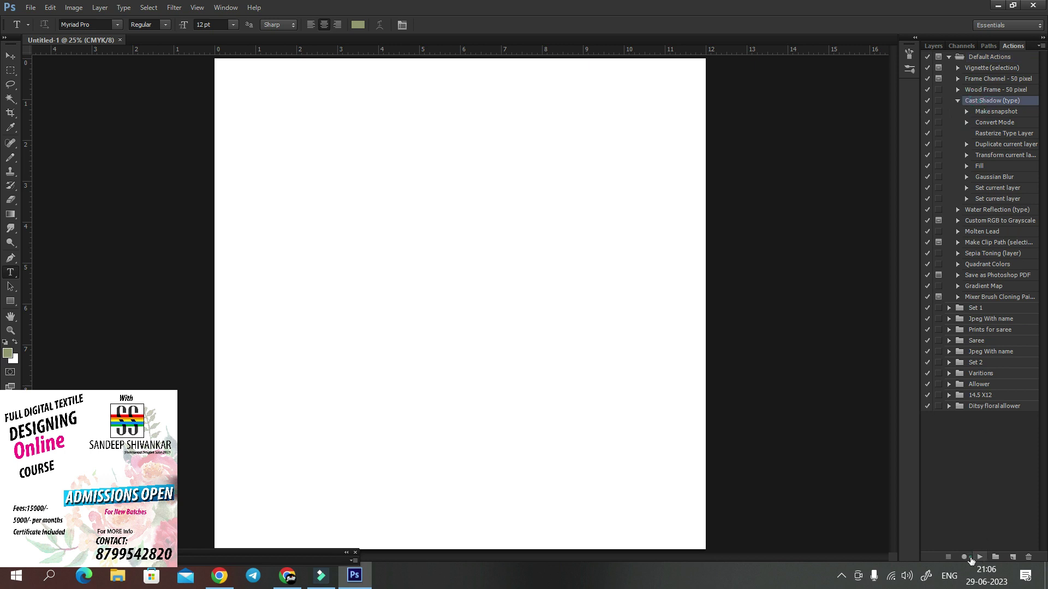
left_click(969, 558)
left_click(948, 557)
left_click(980, 557)
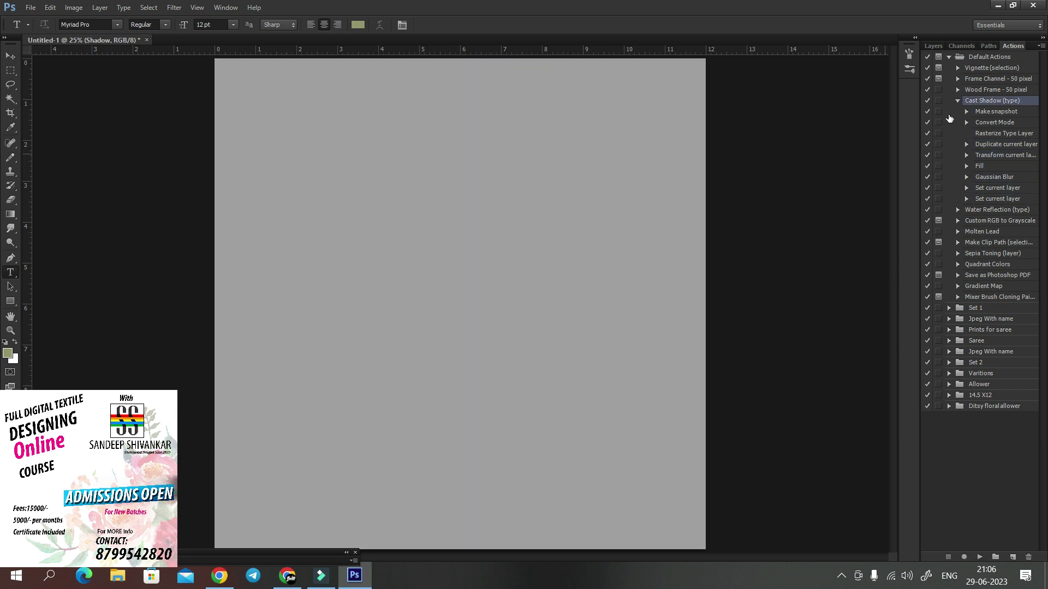
Step: Collapse Default Actions and expand the Jpeg With name set to list Action 37's steps
left_click(949, 57)
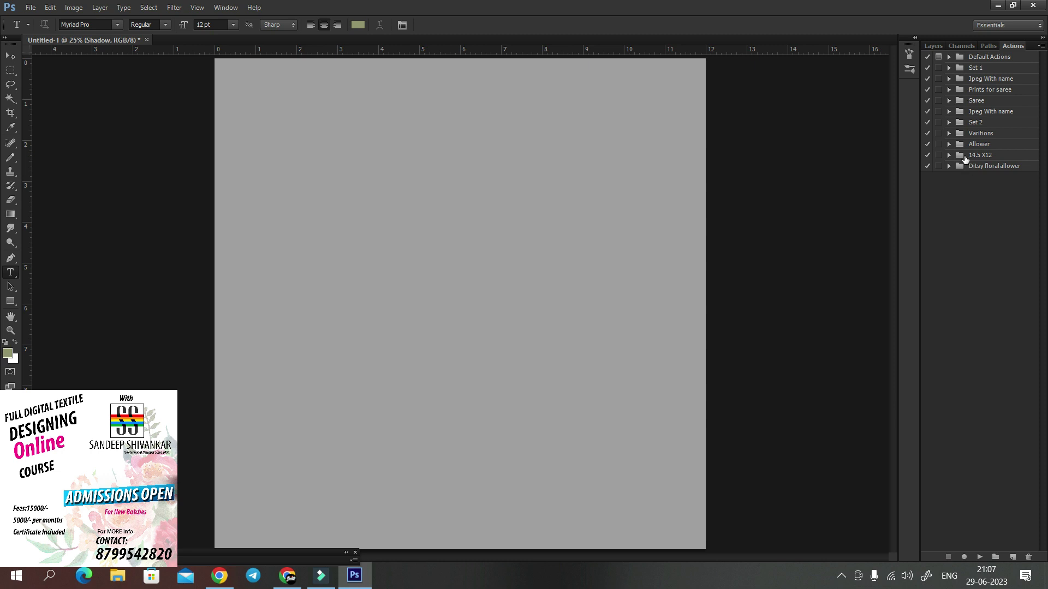
left_click(950, 68)
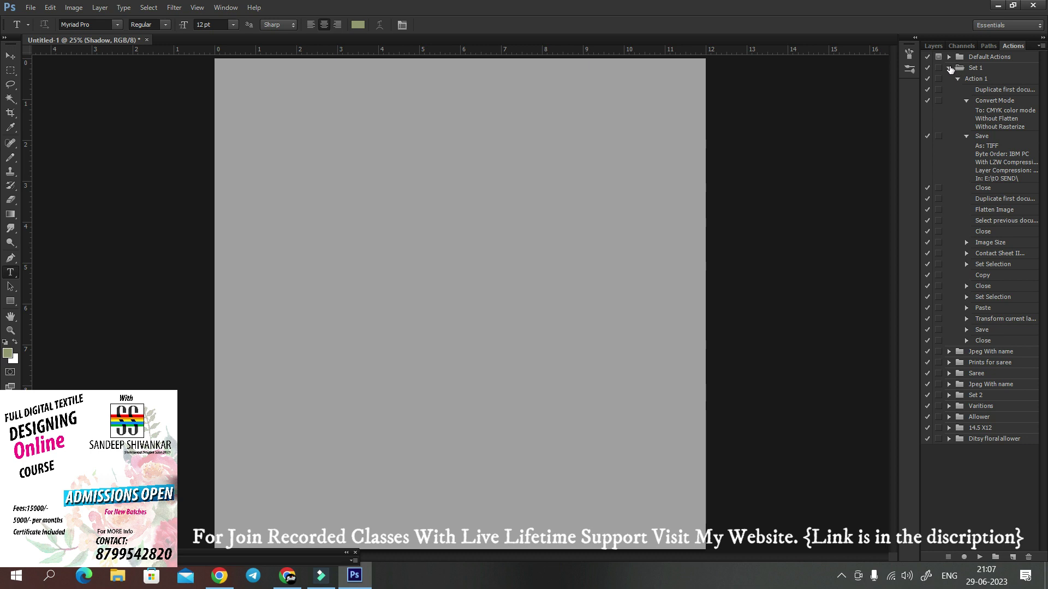
left_click(949, 67)
left_click(949, 79)
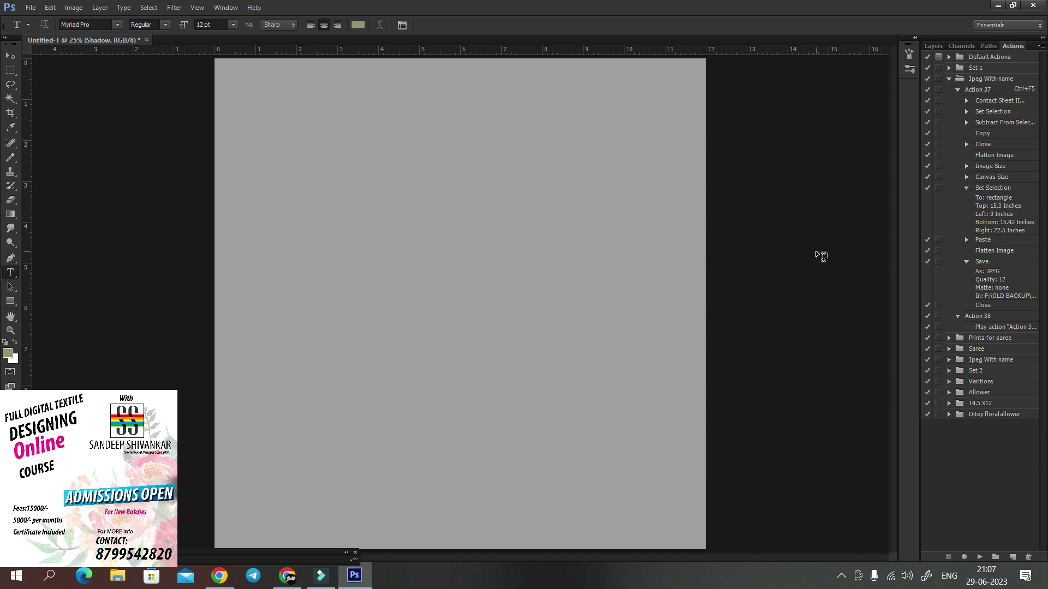
key("alt+f")
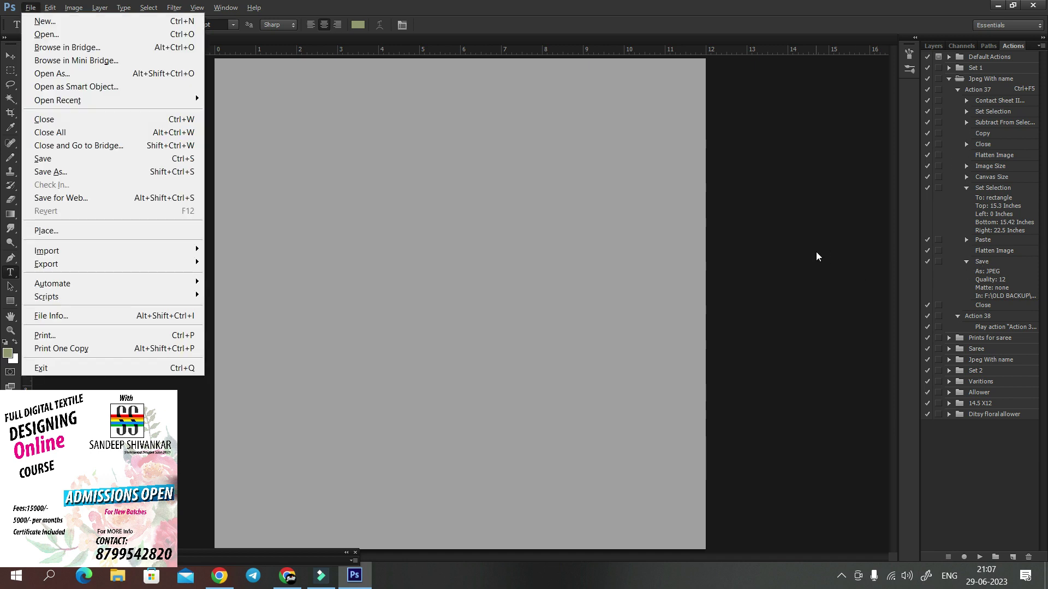
key("Right")
key("Escape")
key("alt+f")
key("Down")
key("Down")
key("Down")
key("Down")
key("Down")
key("Down")
key("Down")
key("Down")
key("Down")
key("Down")
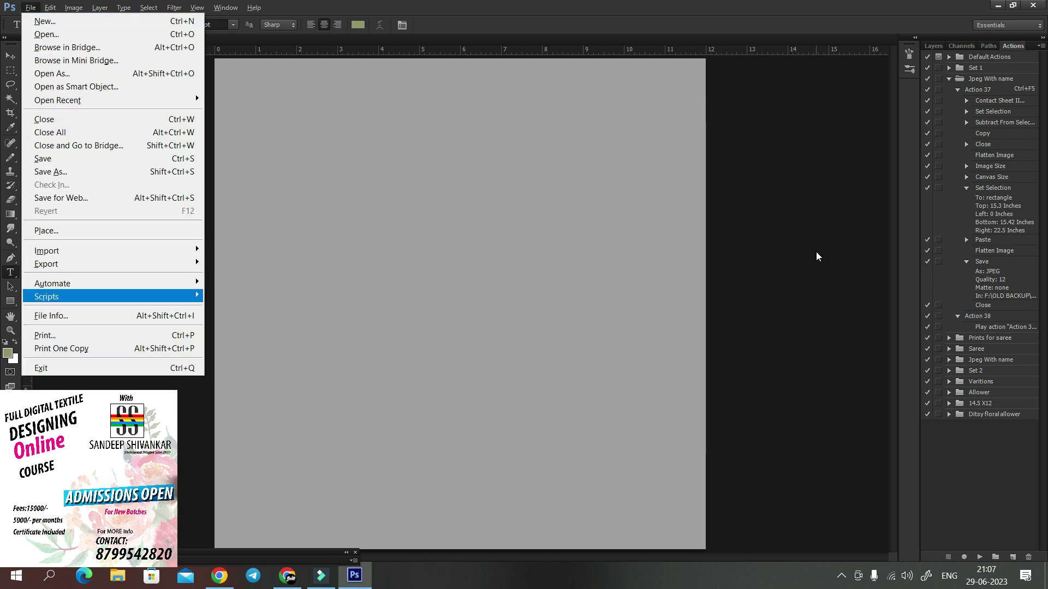
key("Right")
key("Escape")
key("Escape")
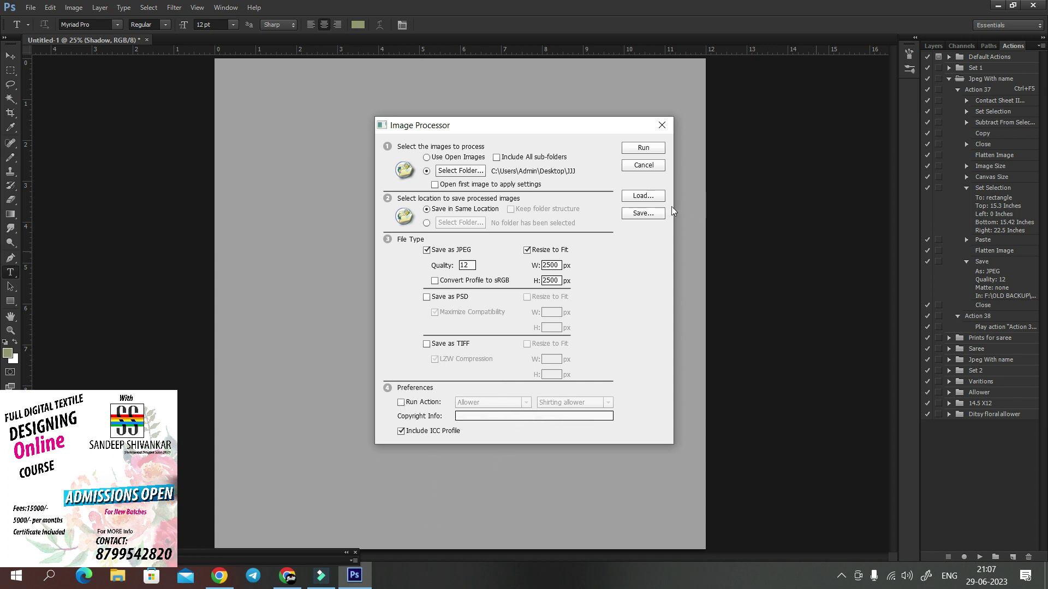
left_click(659, 167)
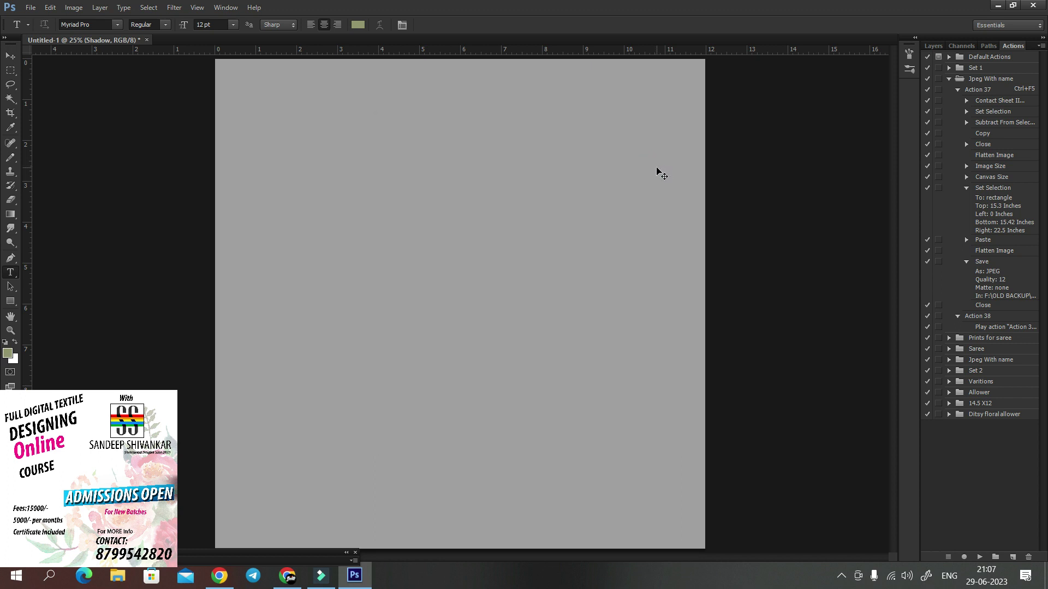
key("ctrl+minus")
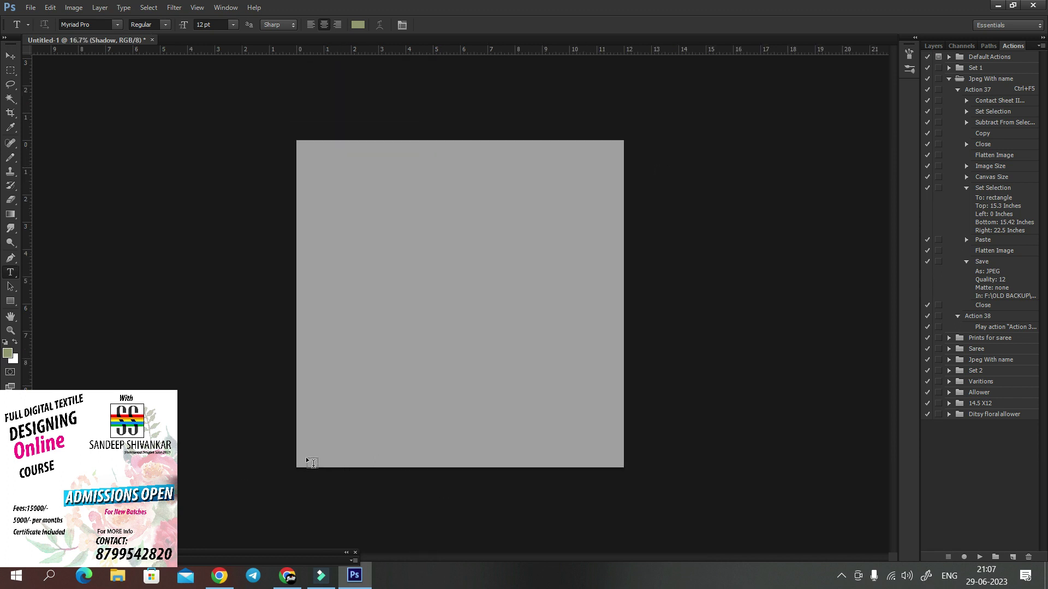
Step: Marquee a thin strip along the canvas bottom, then widen the Actions panel to read Action 37
key("m")
left_click_drag(295, 455, 628, 471)
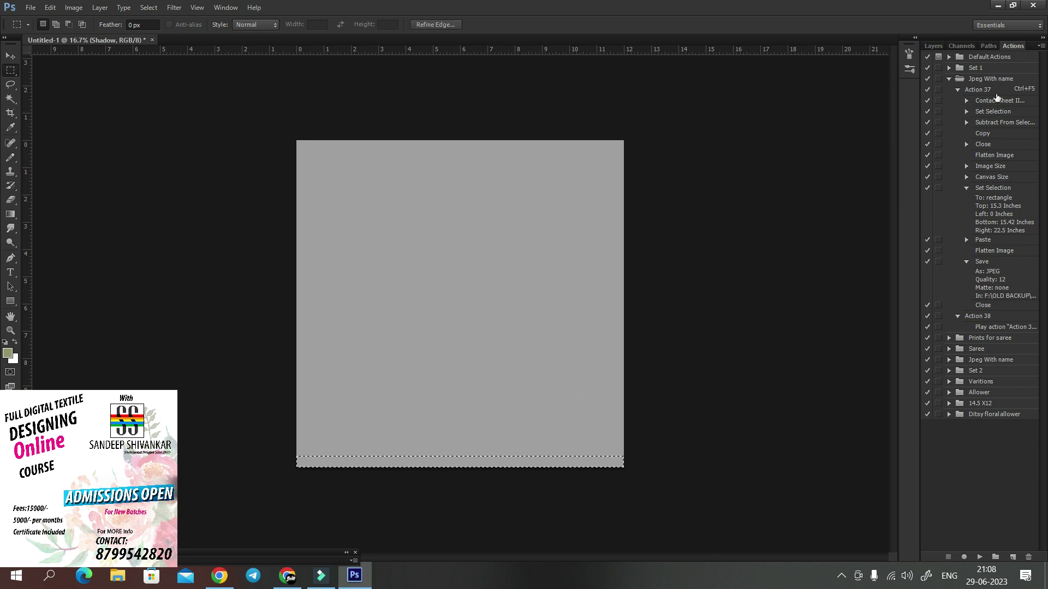
left_click(991, 89)
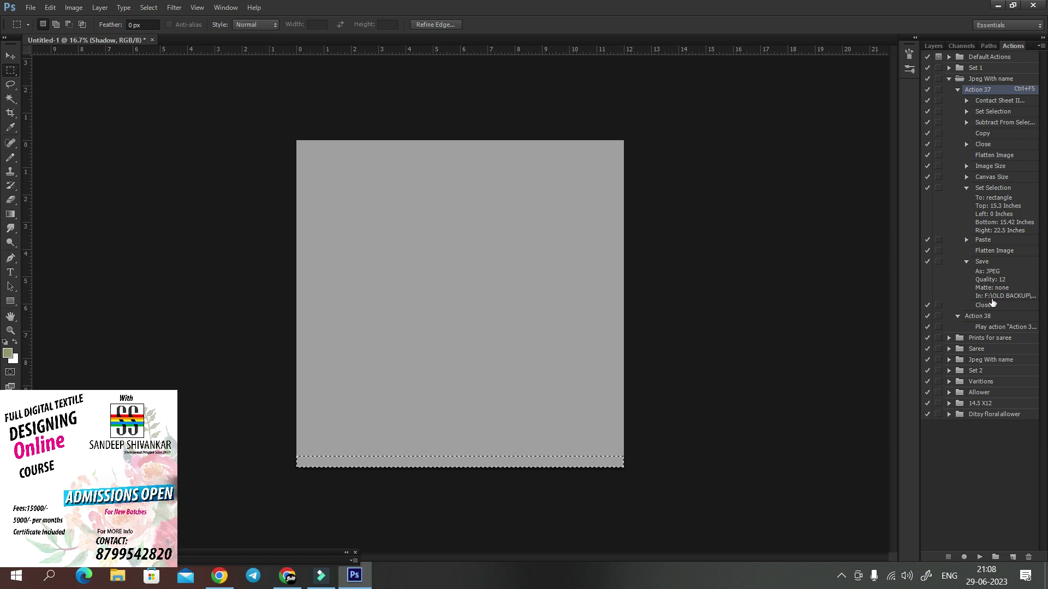
left_click(1007, 299)
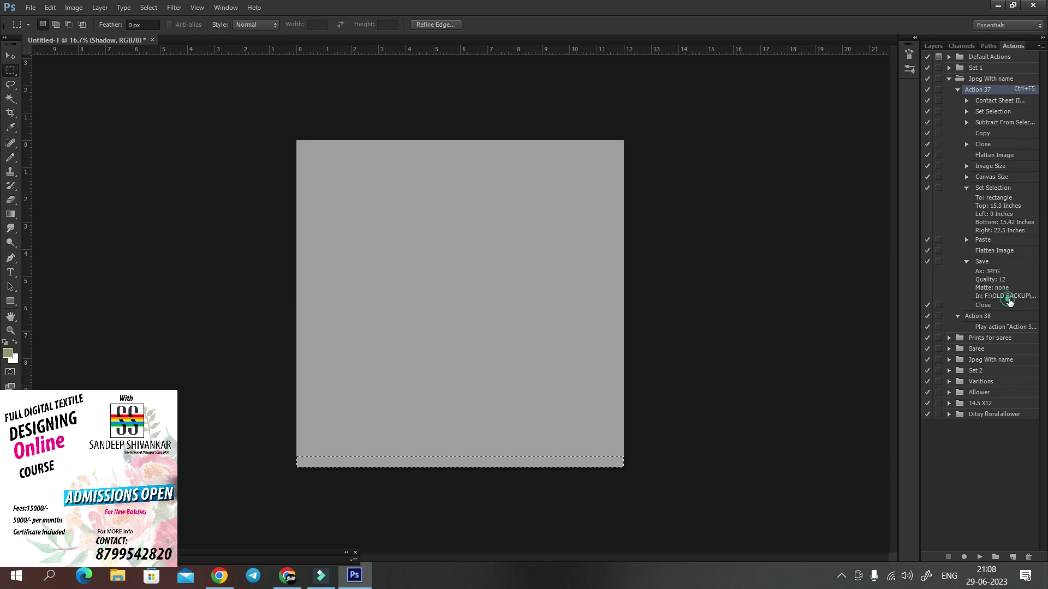
left_click(921, 285)
key("Escape")
left_click_drag(920, 282, 831, 276)
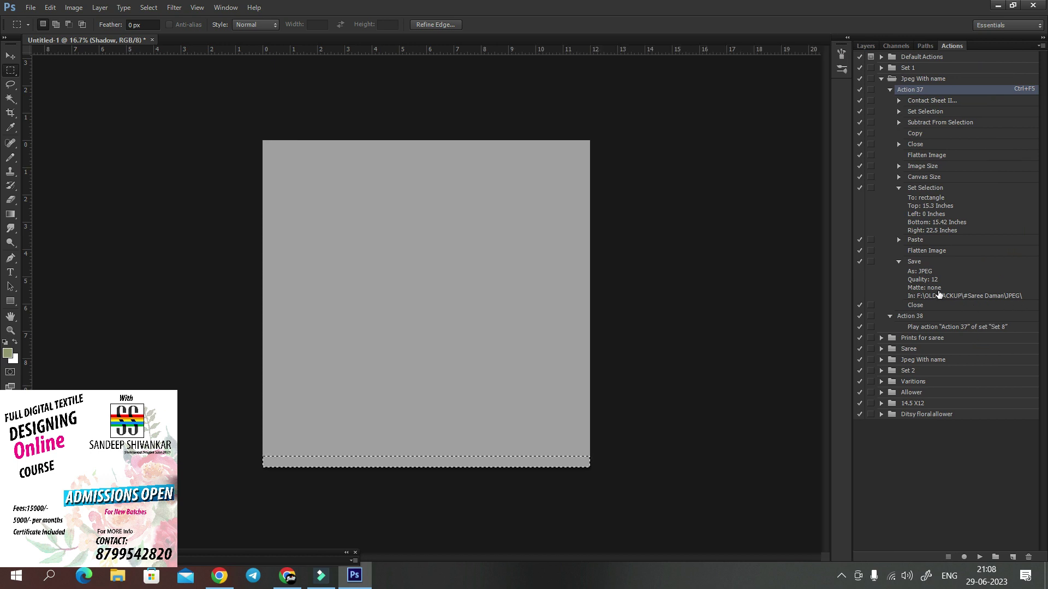
Step: In the Open dialog, browse to E:\#Shirting and select the 2840-SHIRT files
double_click(938, 294)
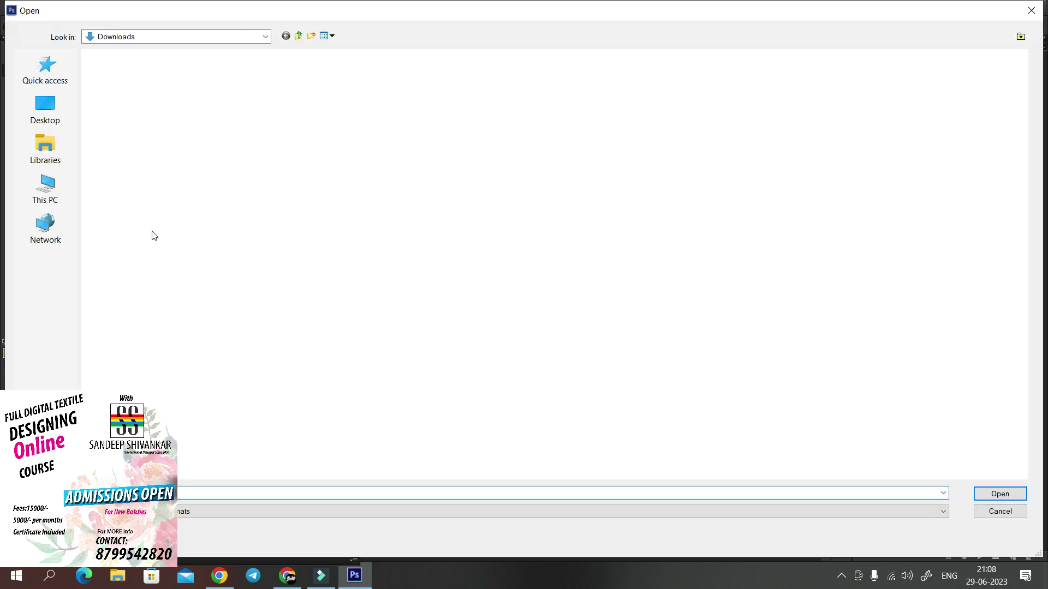
left_click(45, 188)
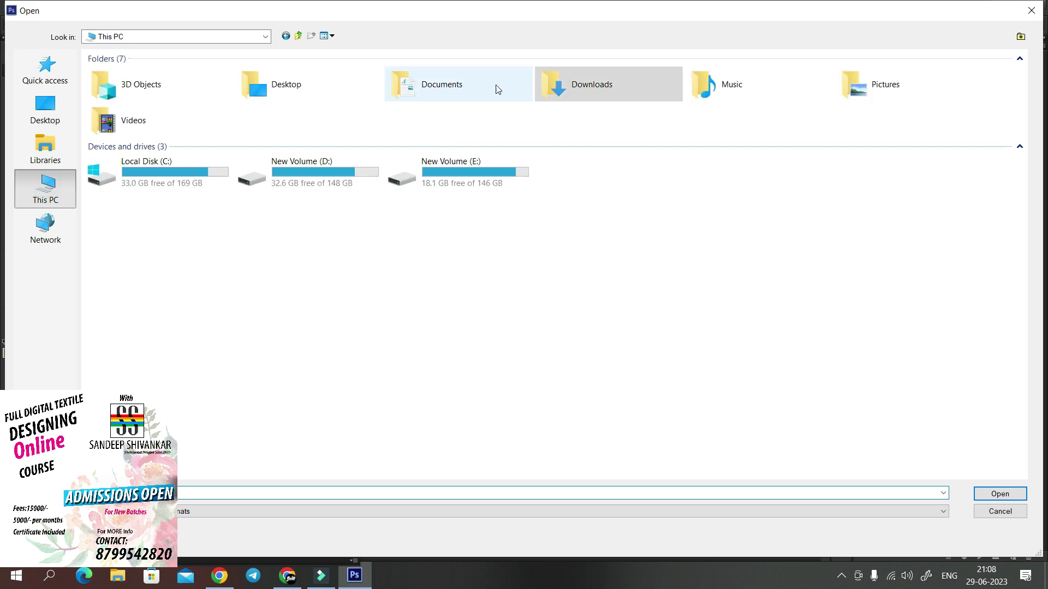
left_click(485, 181)
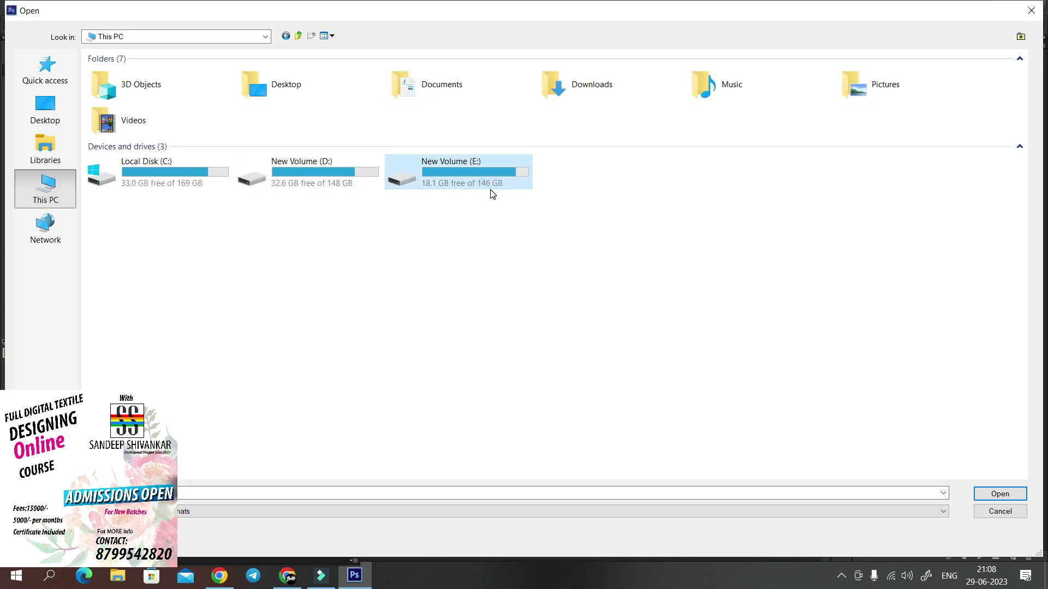
double_click(511, 163)
double_click(259, 183)
left_click(320, 90)
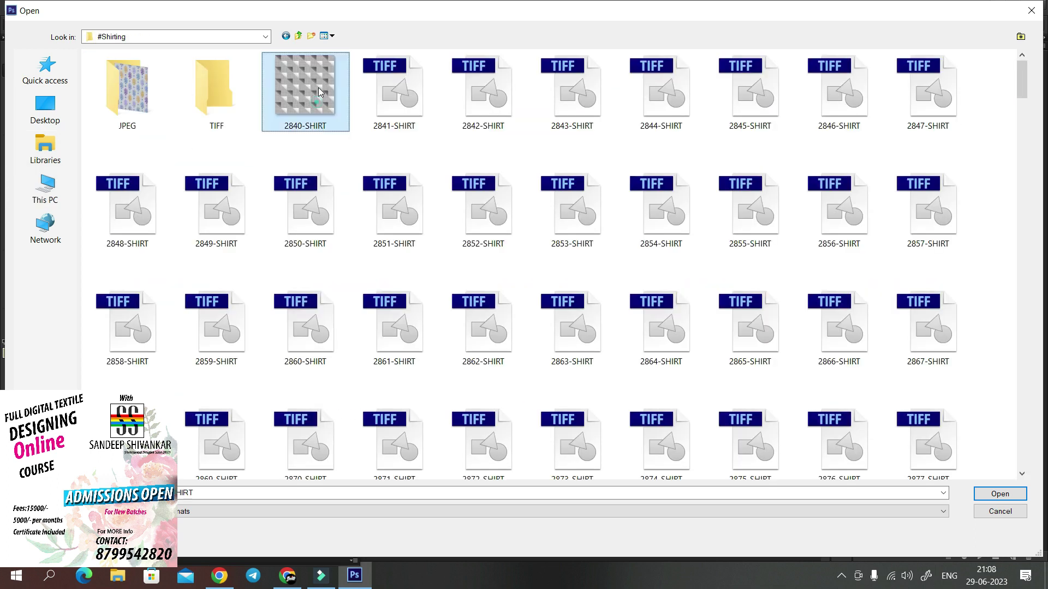
key("shift+Right")
key("shift+Right")
key("shift+Right")
key("shift+Right")
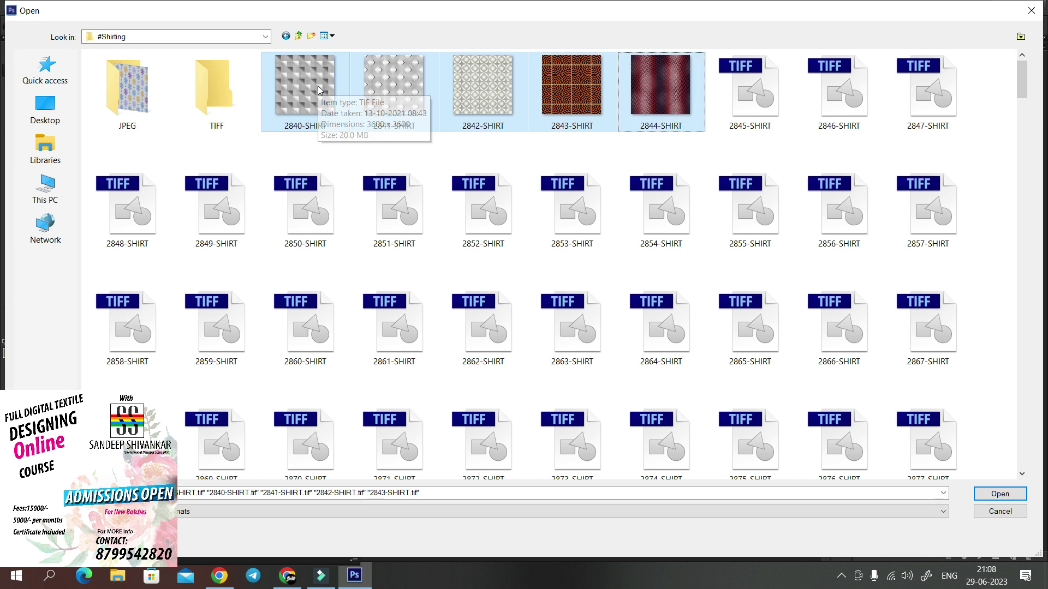
Step: Go to the Desktop JJJ folder and permanently delete its 40 old files
left_click(45, 110)
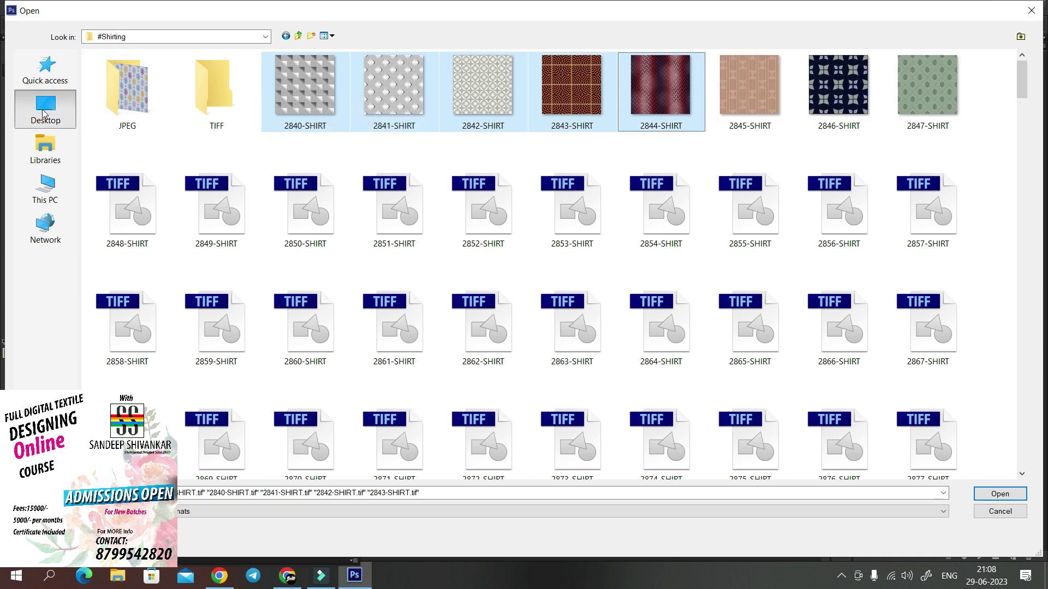
key("j")
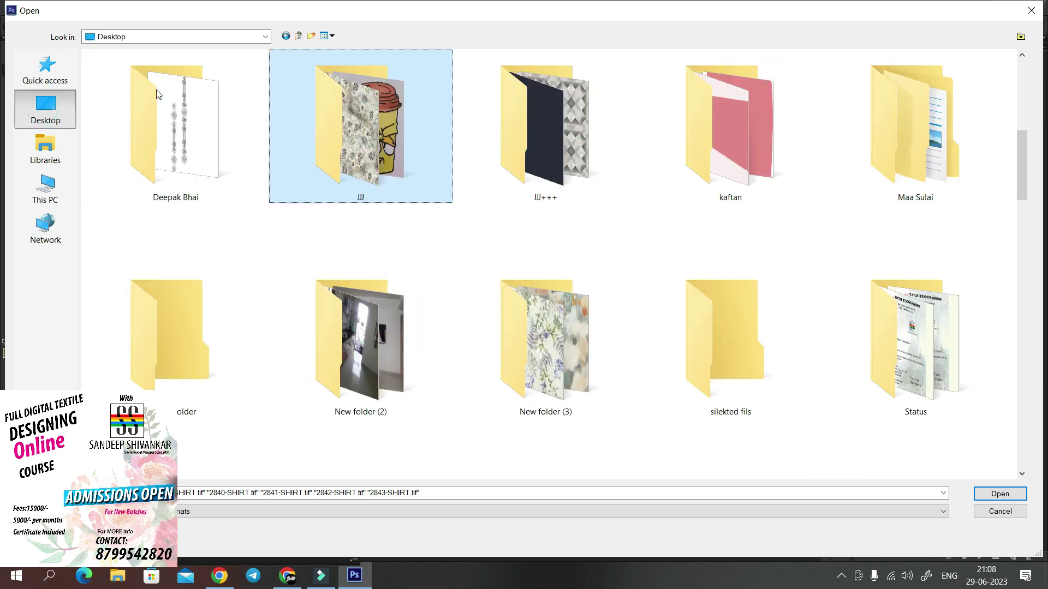
key("Return")
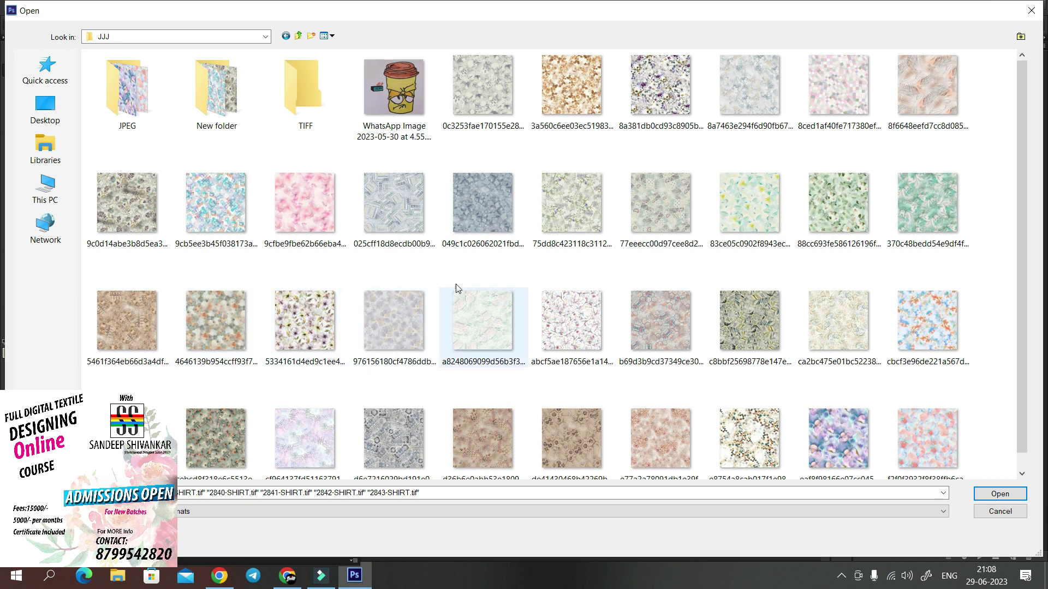
left_click(401, 207)
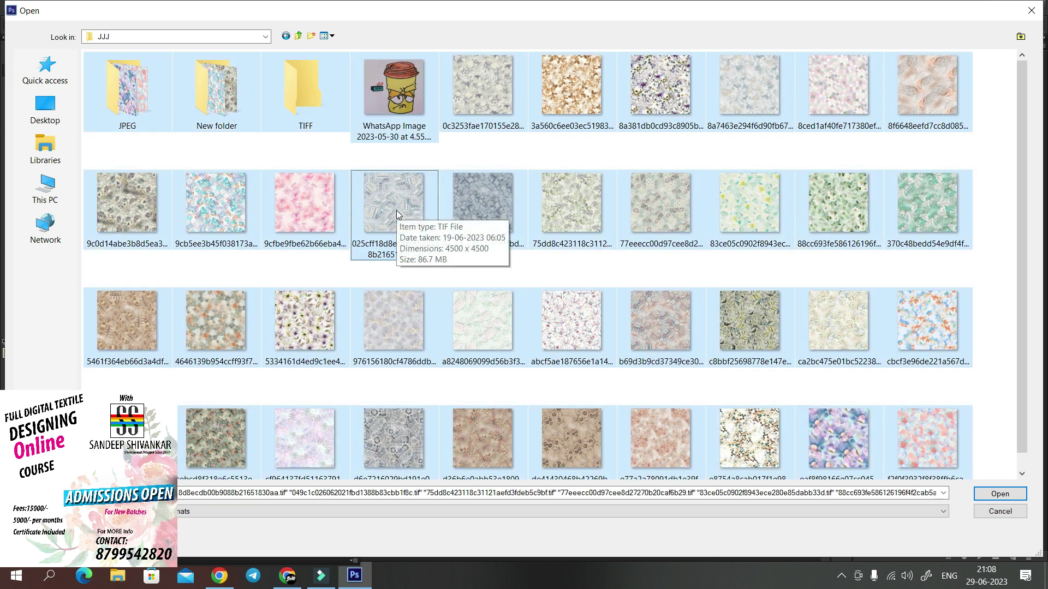
key("Delete")
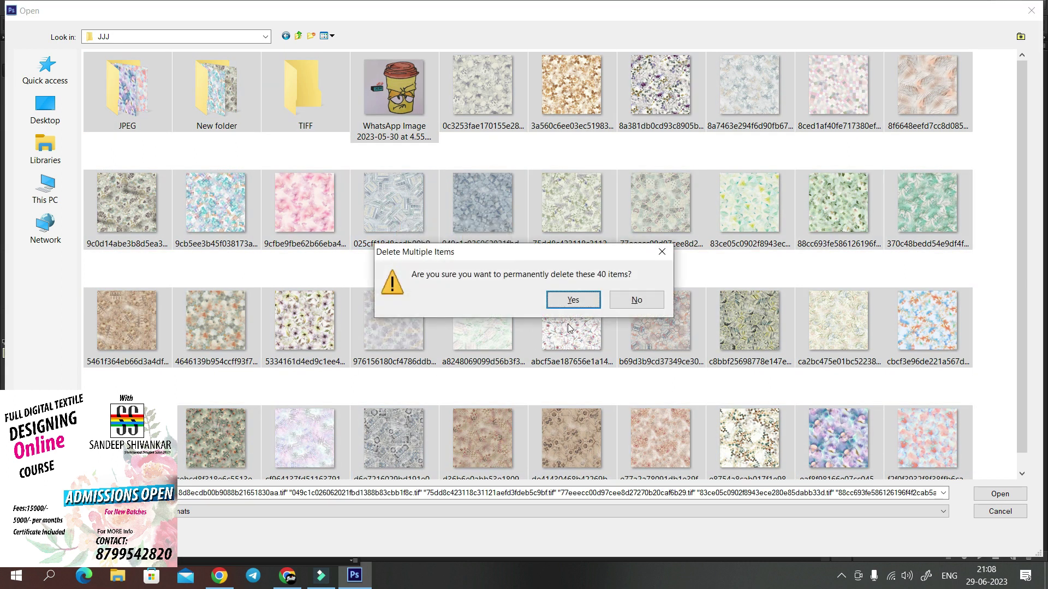
left_click(578, 300)
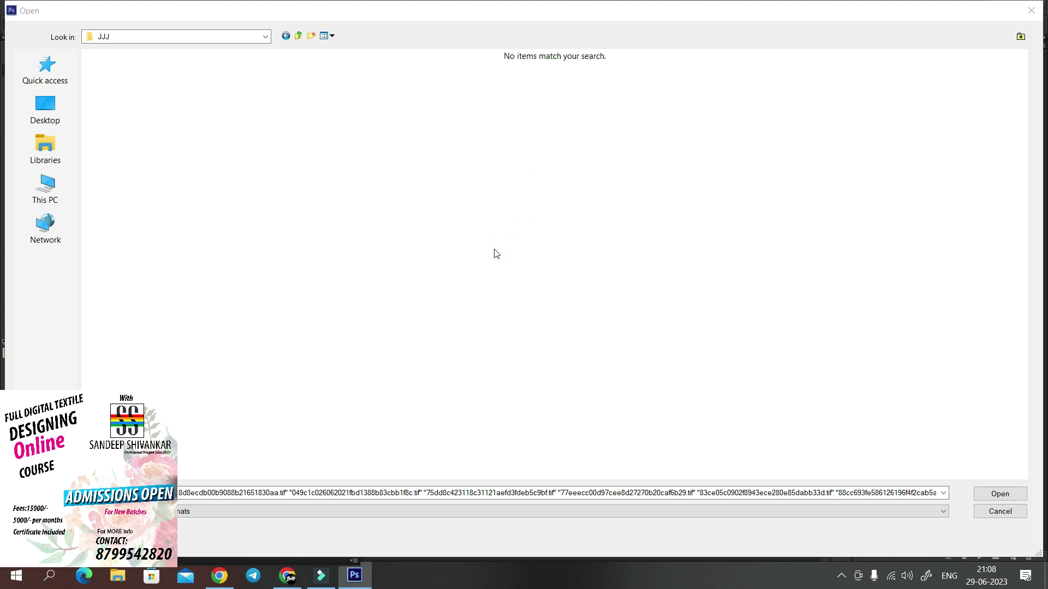
Step: Refresh the JJJ folder so all five SHIRT thumbnails show, select them, then close the dialog
right_click(495, 252)
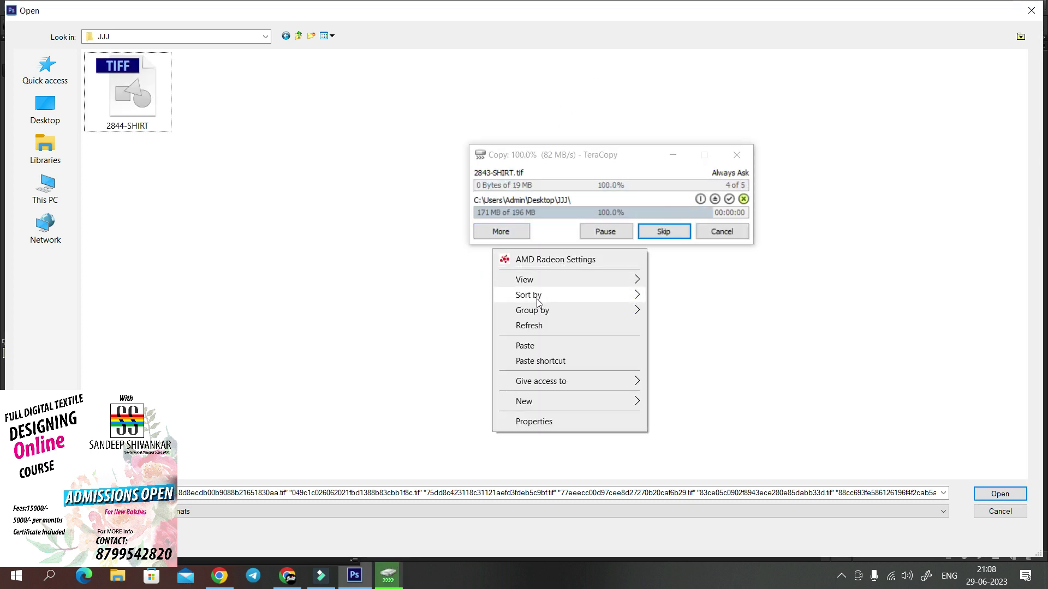
left_click(534, 326)
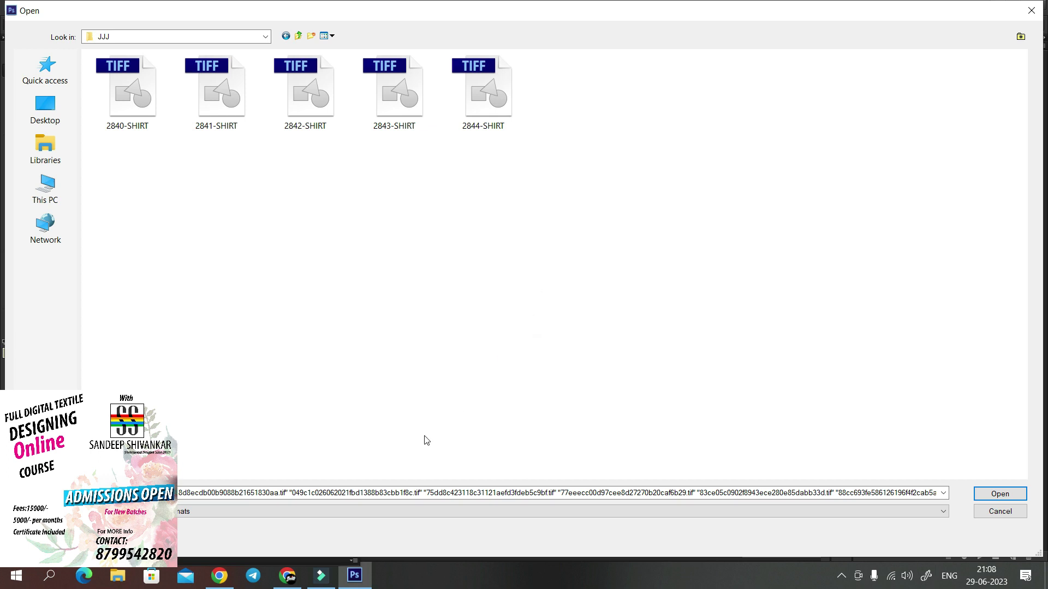
left_click(287, 576)
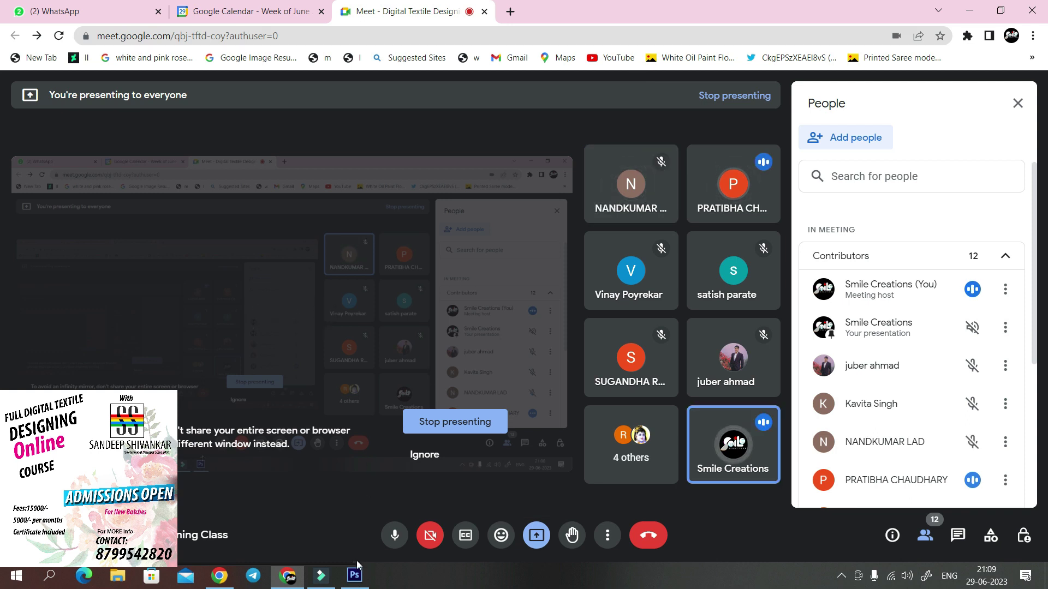
mouse_move(355, 575)
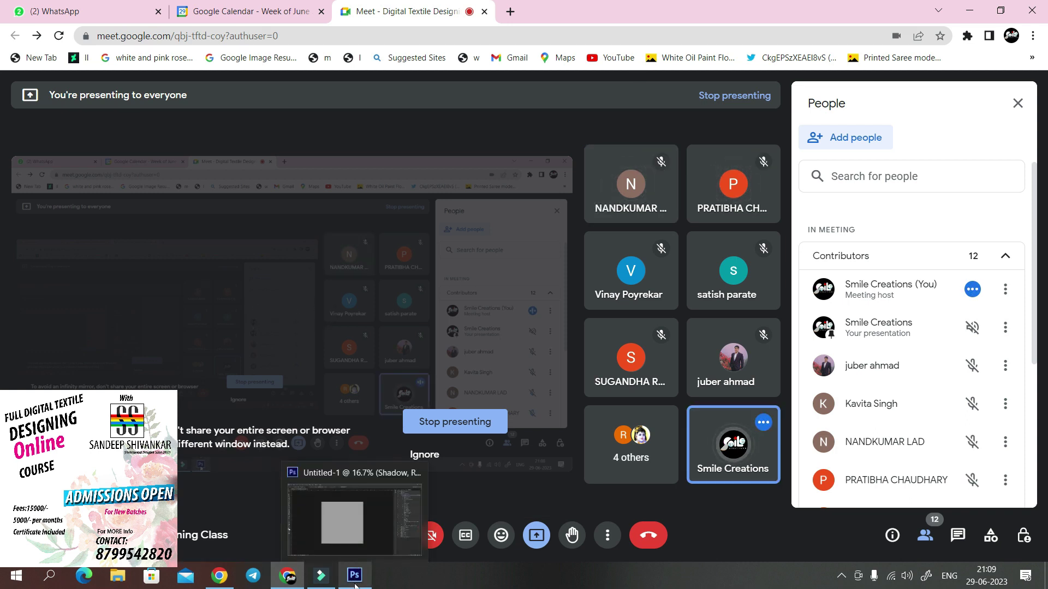
left_click(371, 523)
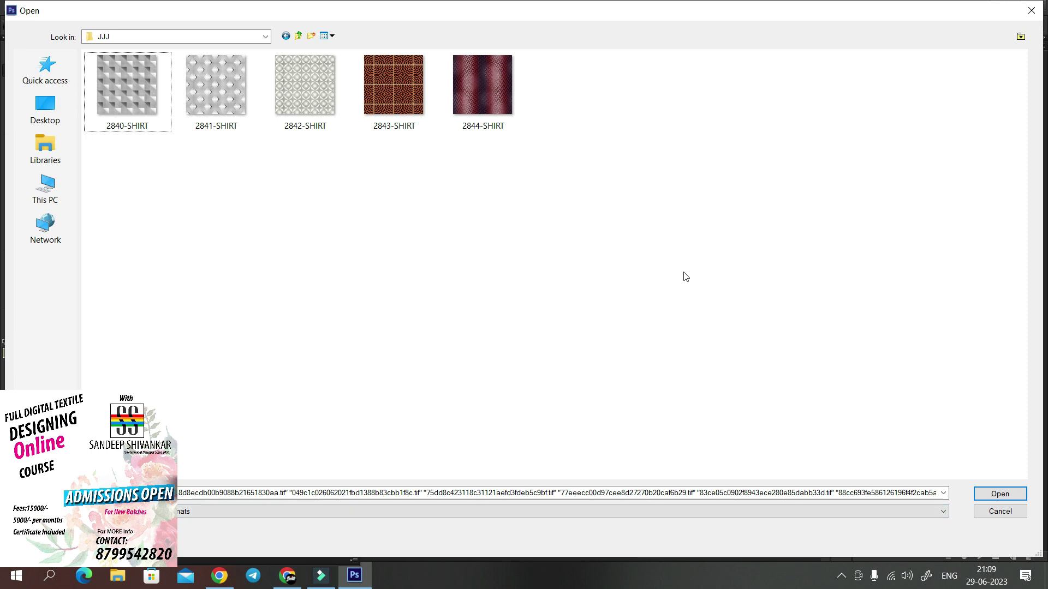
right_click(699, 324)
left_click(730, 397)
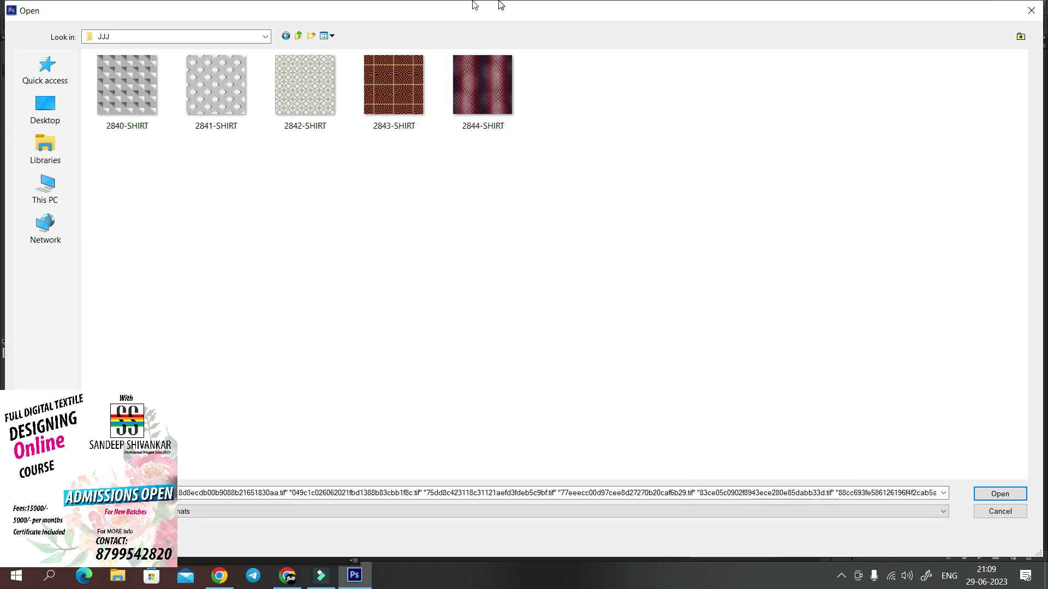
left_click_drag(549, 192, 93, 5)
left_click(352, 314)
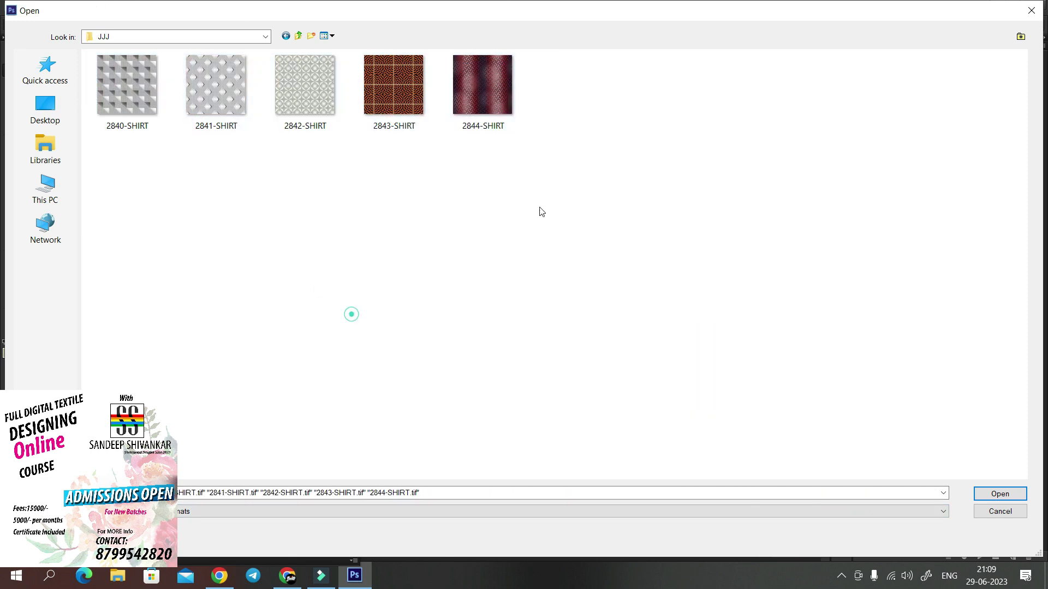
left_click(1031, 11)
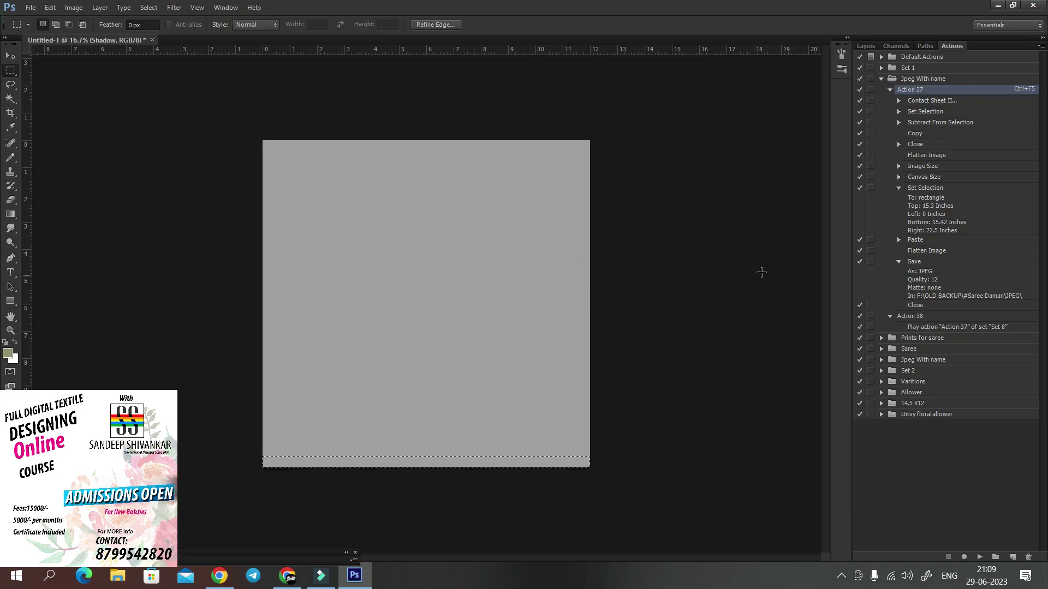
Step: Close Untitled-1 without saving and delete the Save step from Action 37
key("ctrl+w")
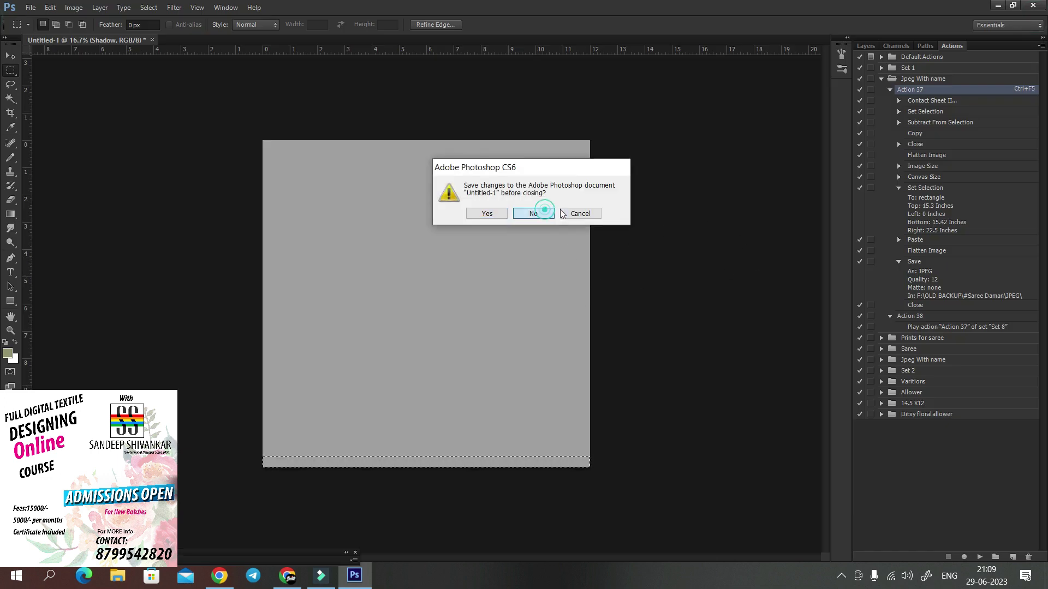
left_click(533, 212)
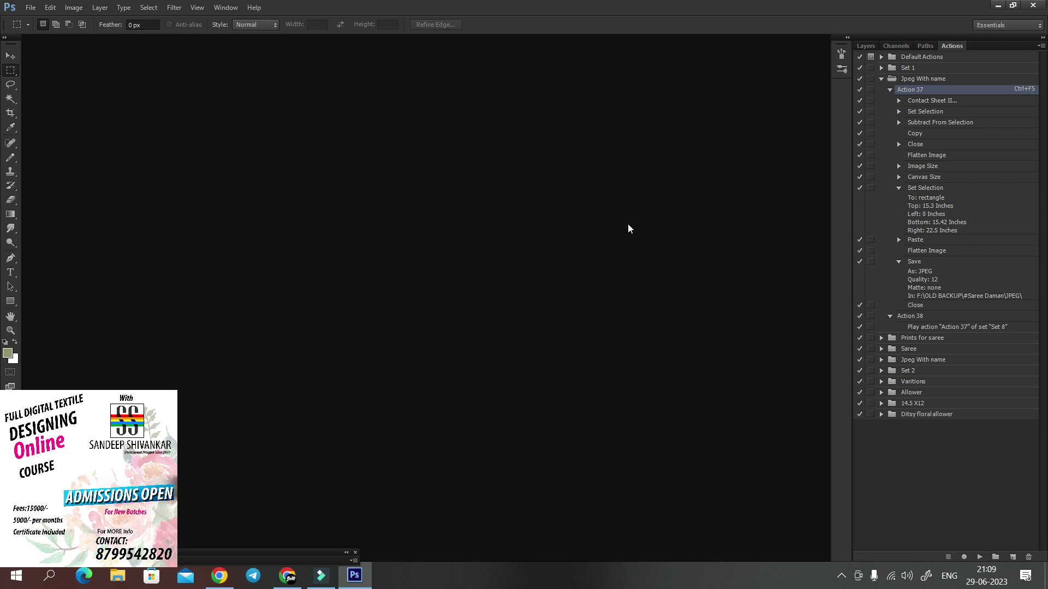
left_click(920, 263)
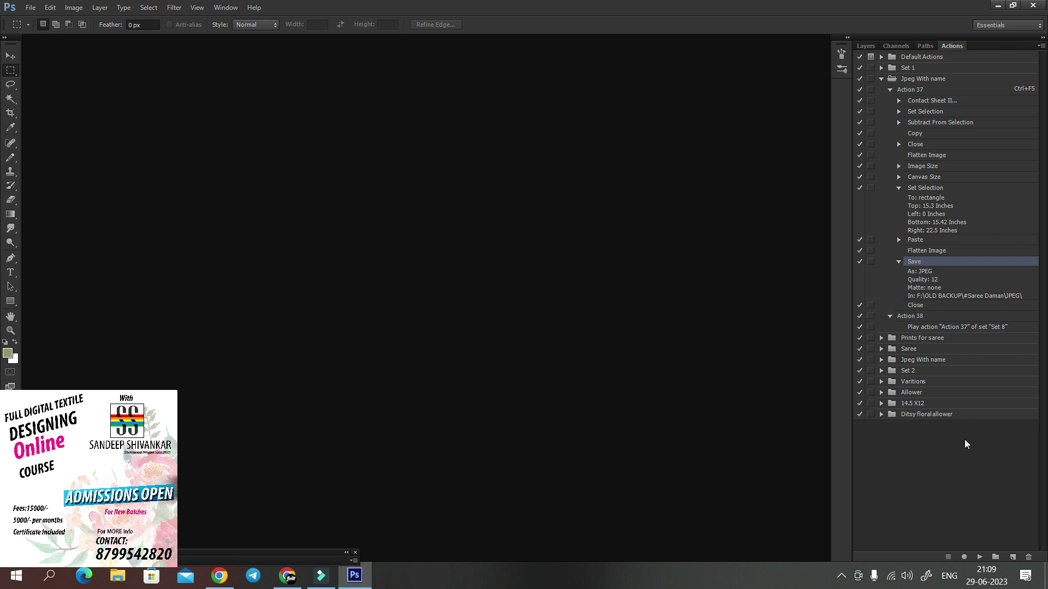
left_click(1028, 557)
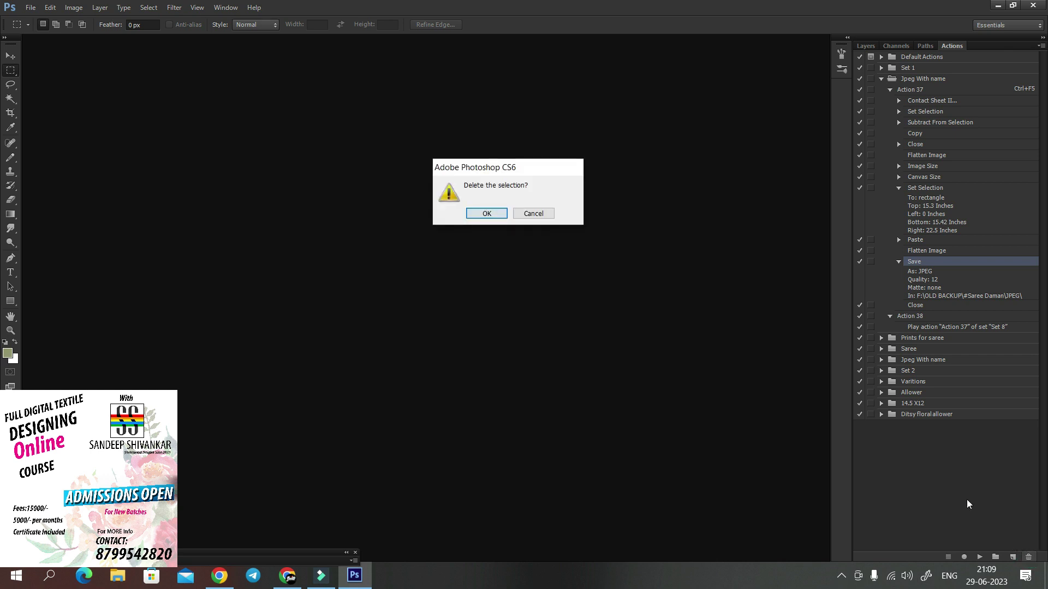
key("Return")
Step: Open 2840-SHIRT.tif from JJJ, duplicate it, and close the original
double_click(781, 358)
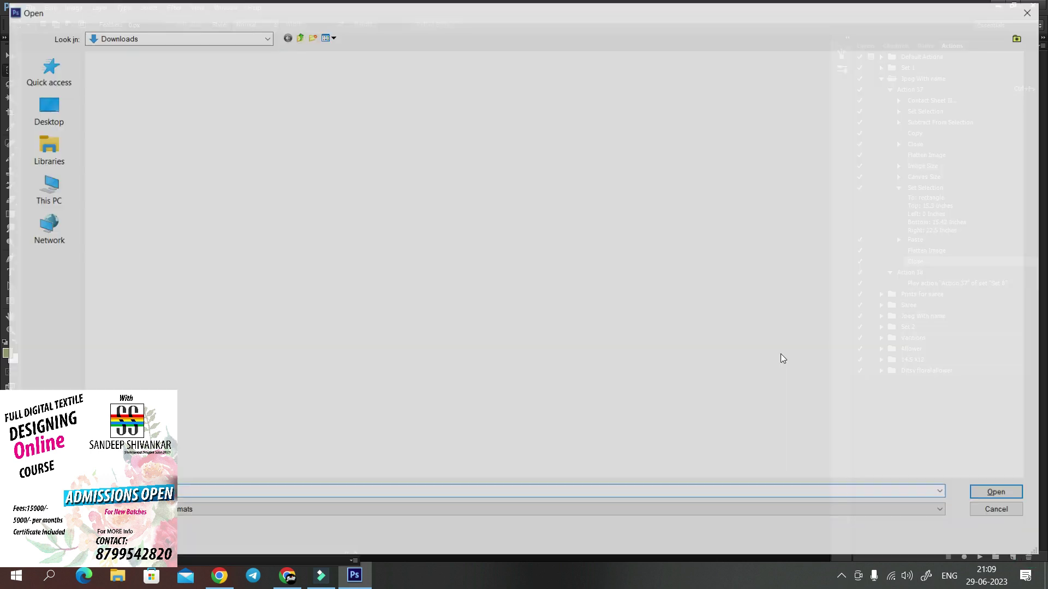
left_click(45, 112)
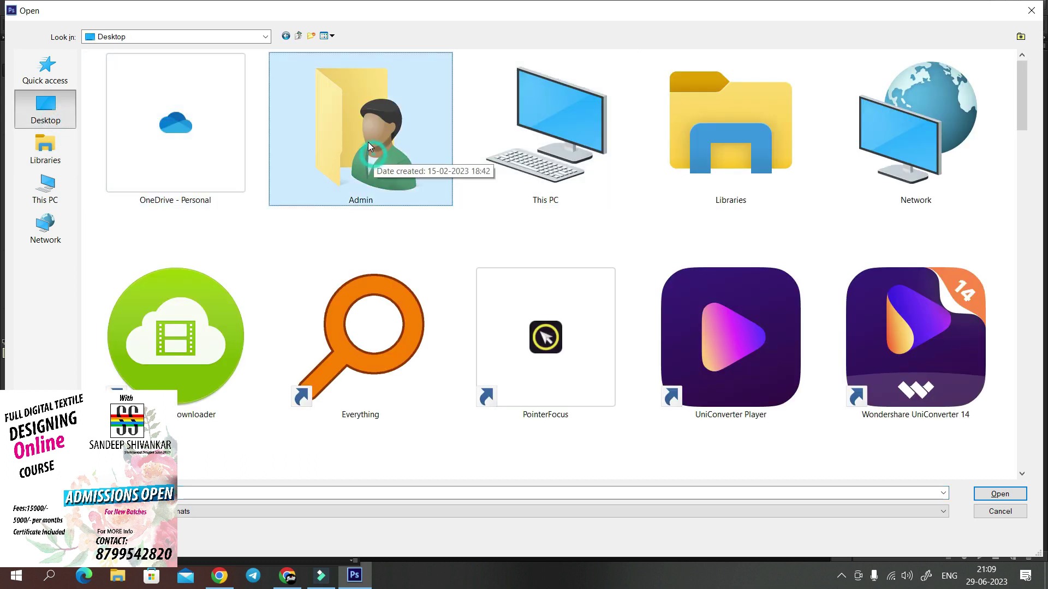
key("e")
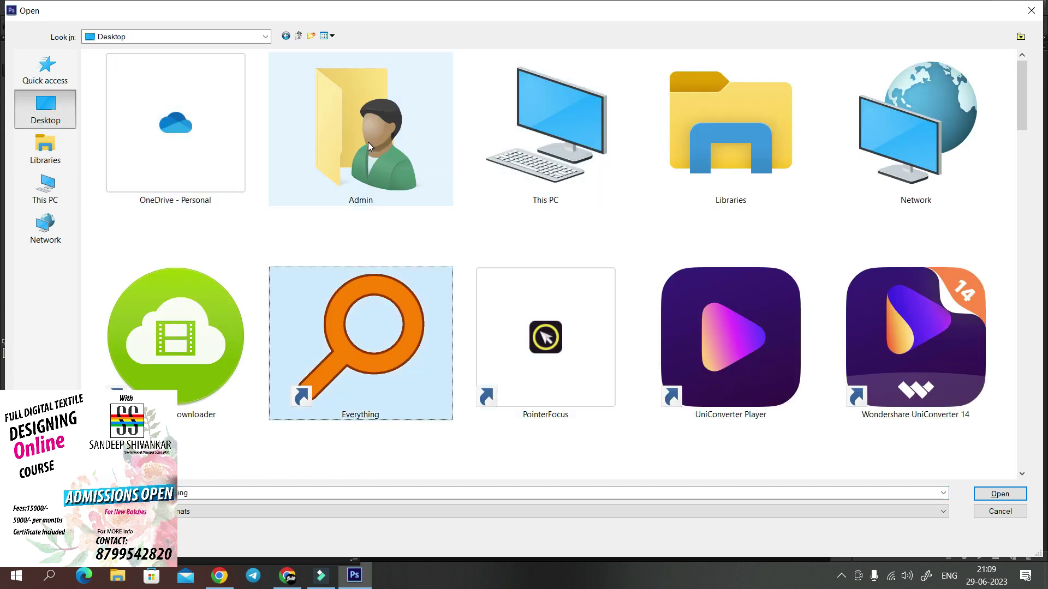
double_click(369, 146)
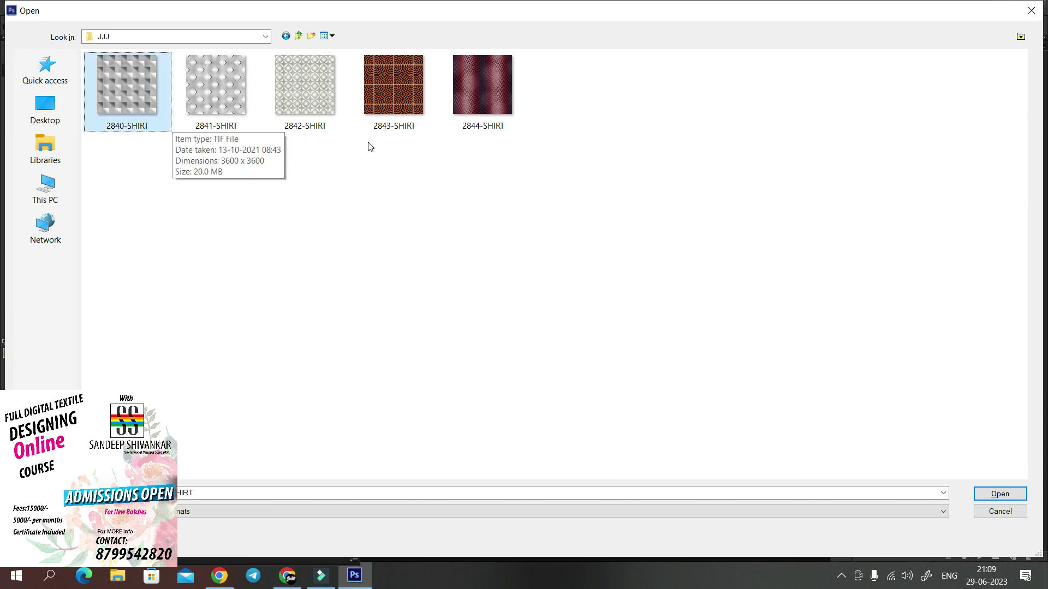
key("Return")
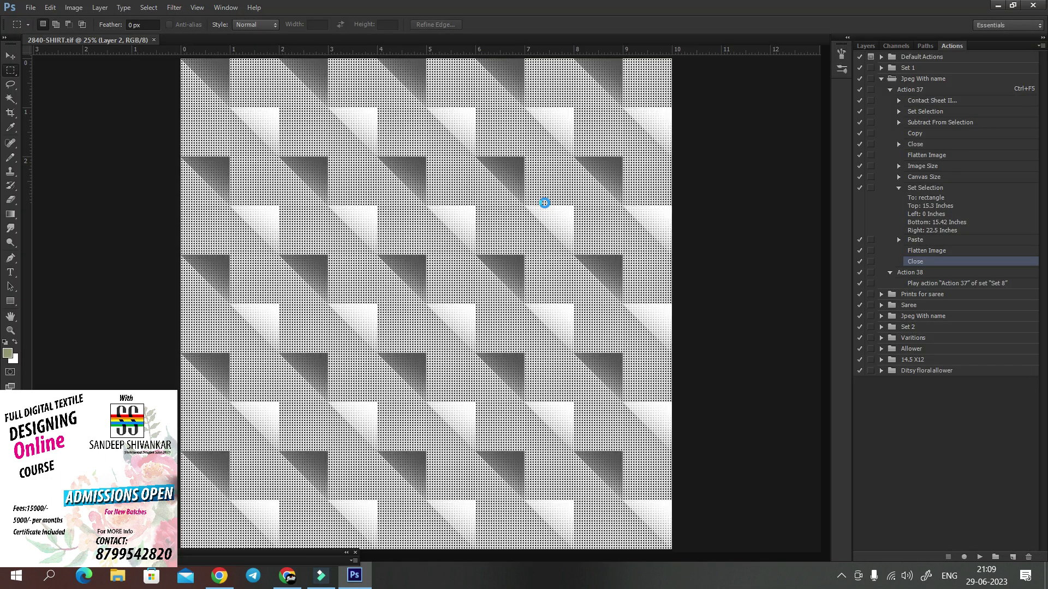
key("alt+i")
key("d")
key("Return")
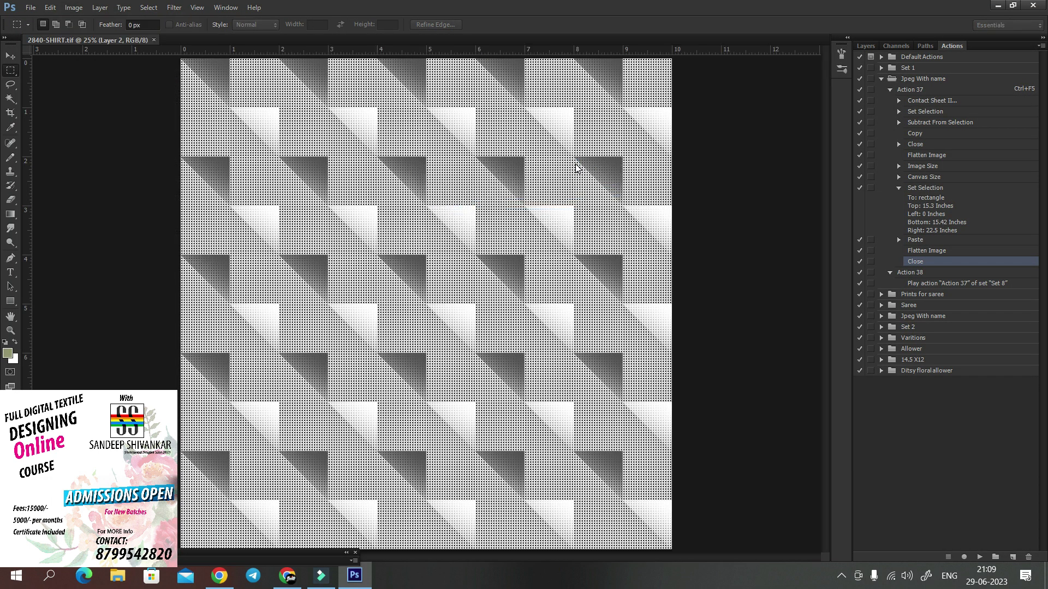
left_click(112, 38)
key("ctrl+w")
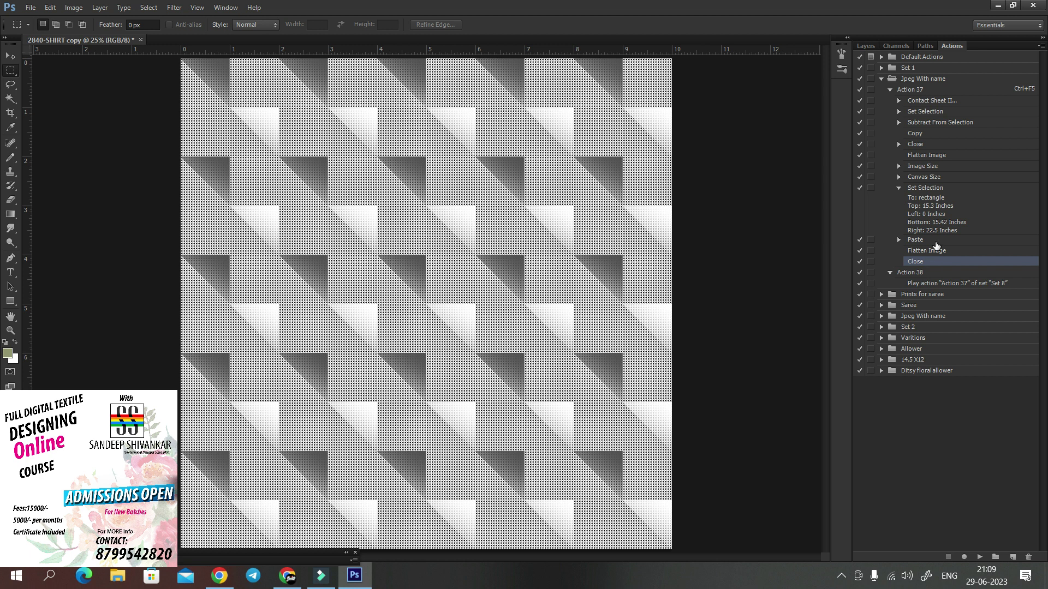
Step: Delete the Close step from Action 37 and start recording into it
key("alt+i")
key("Escape")
left_click(1028, 559)
key("Return")
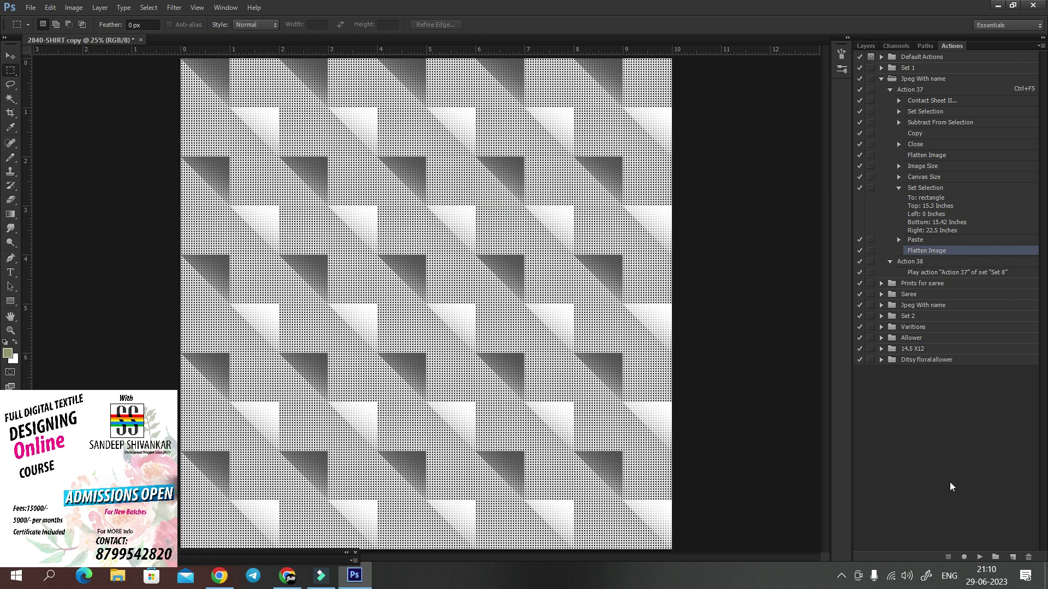
left_click(963, 558)
Step: Save 2840-SHIRT copy as a quality-12 JPEG, close it, and stop recording Action 37
key("ctrl+shift+s")
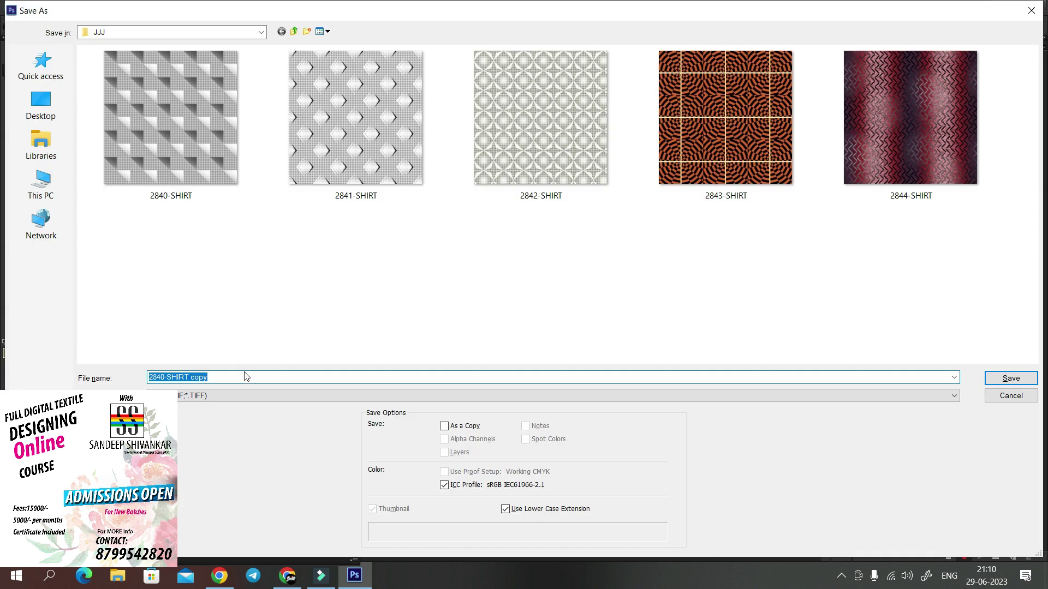
key("Tab")
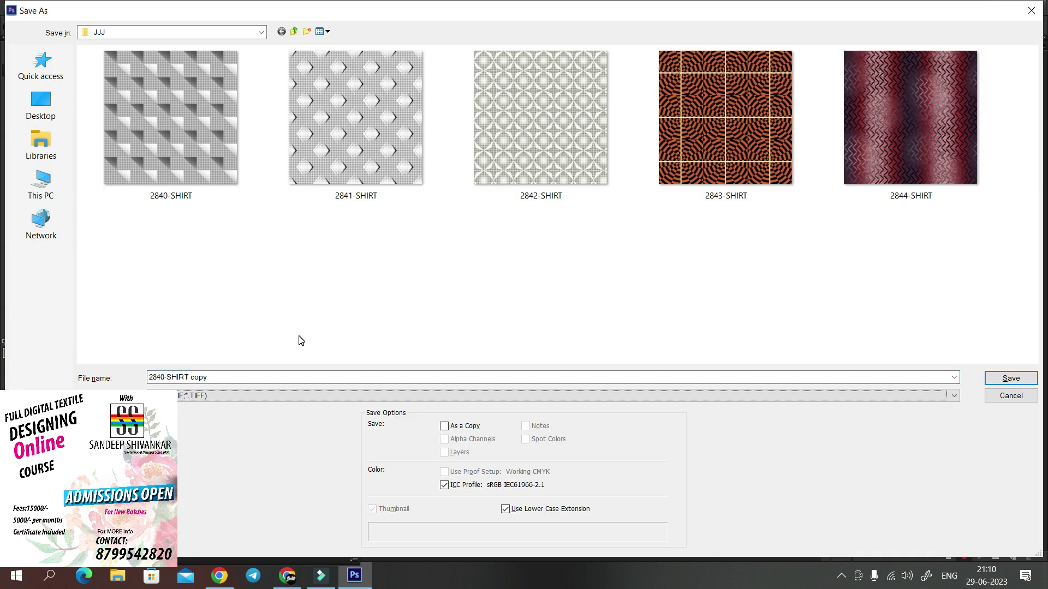
key("j")
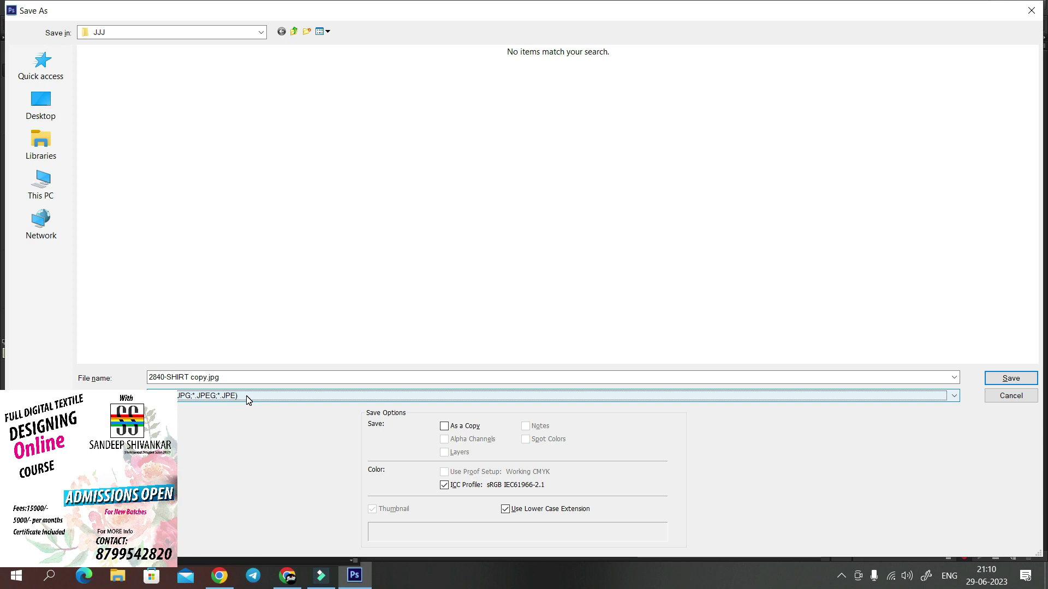
left_click(1018, 380)
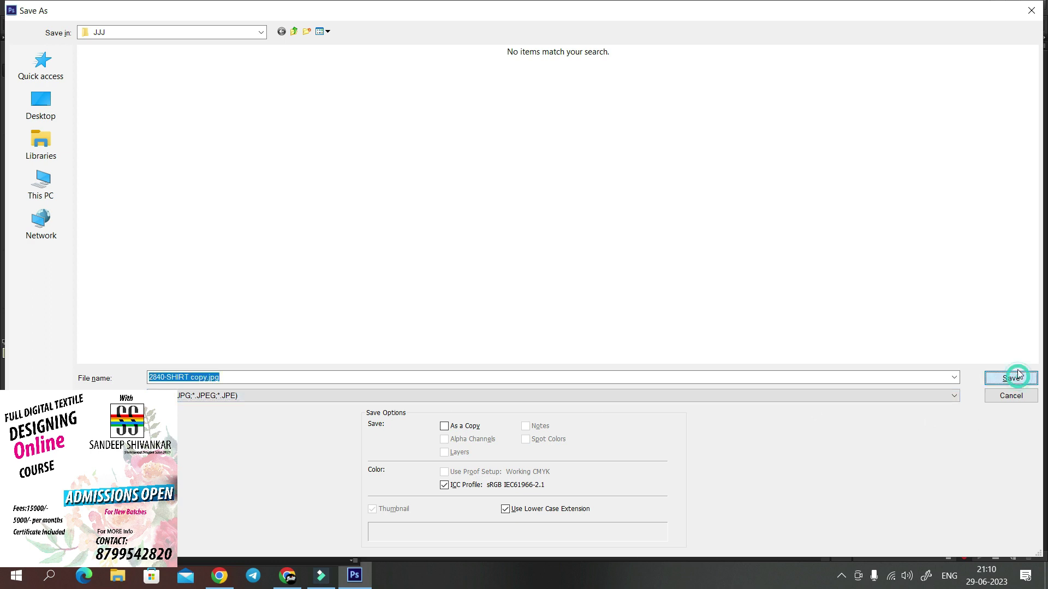
type("12")
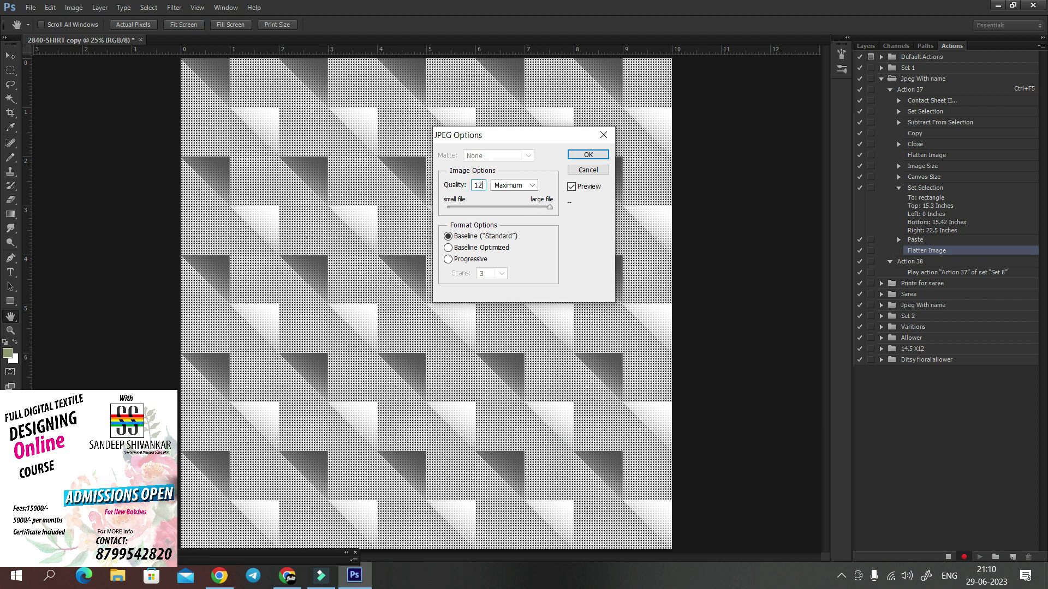
left_click(600, 157)
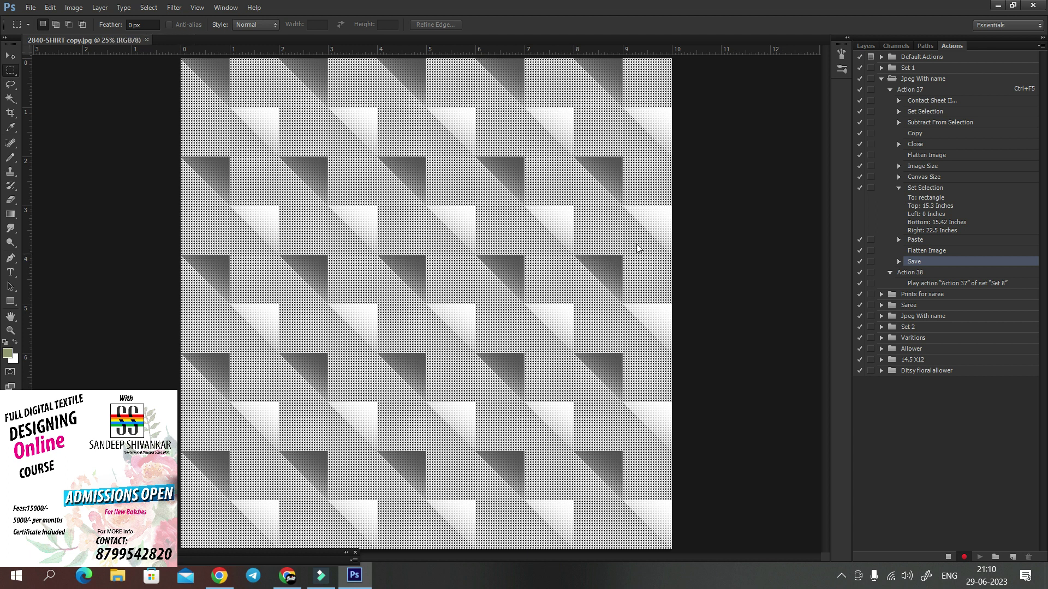
key("ctrl+w")
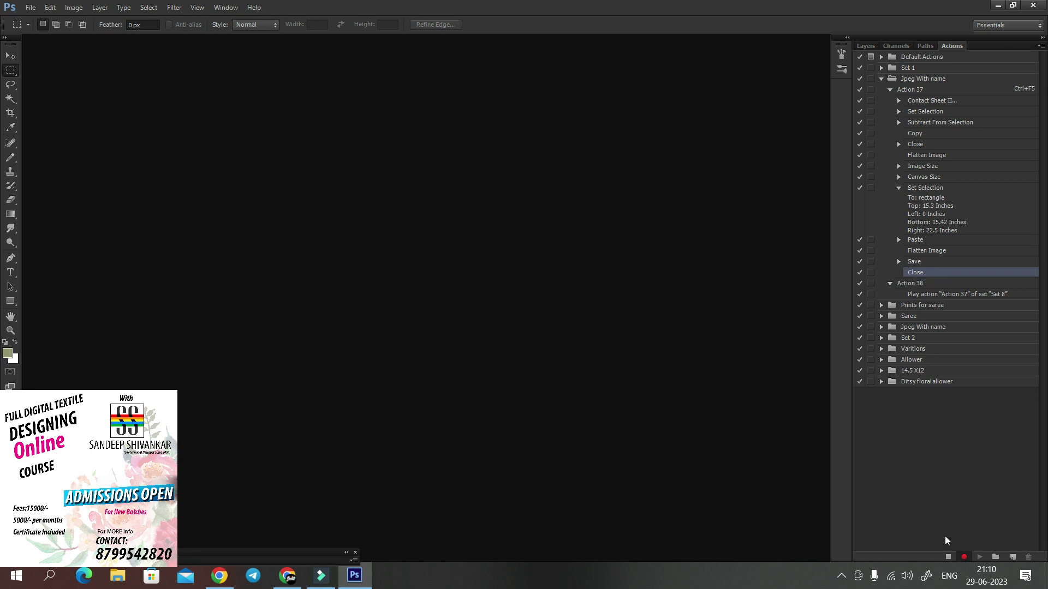
left_click(948, 557)
Step: Delete the test 2840-SHIRT copy file from the JJJ folder
key("ctrl+o")
left_click(175, 114)
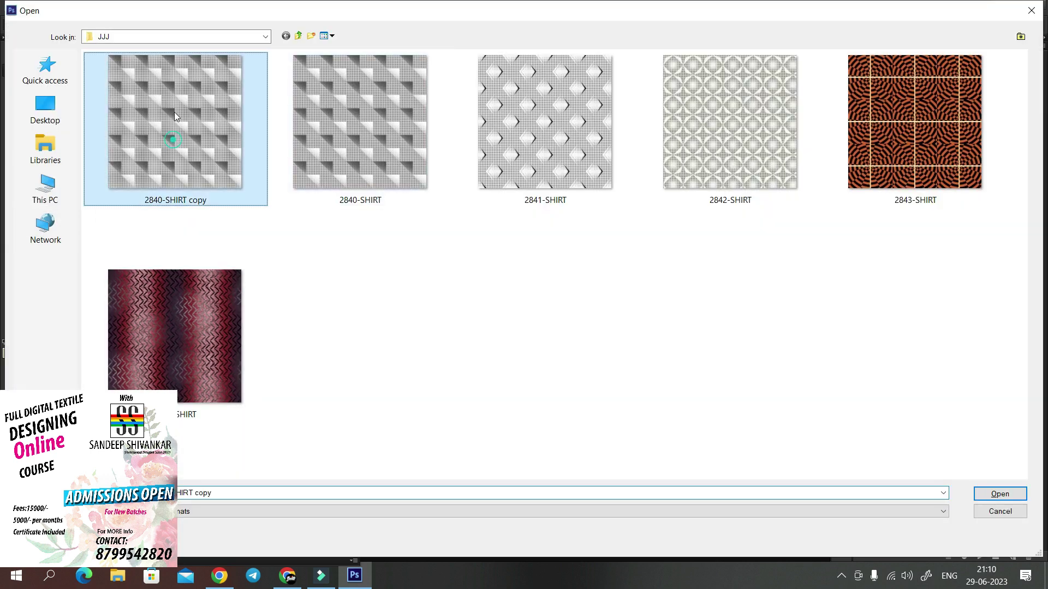
key("Delete")
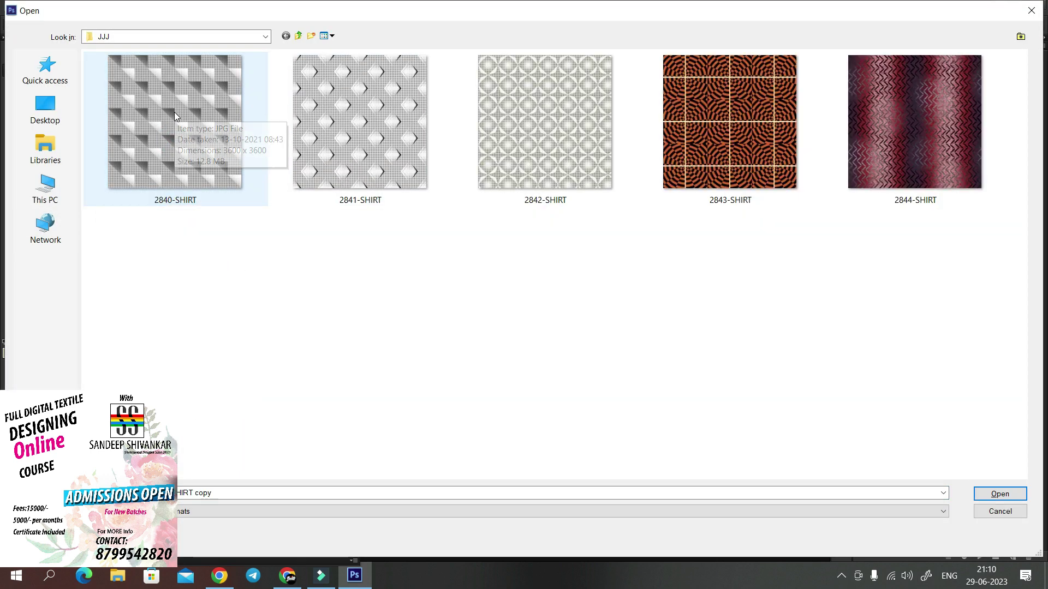
key("Escape")
Step: Launch the Image Processor script from File > Scripts
key("alt+f")
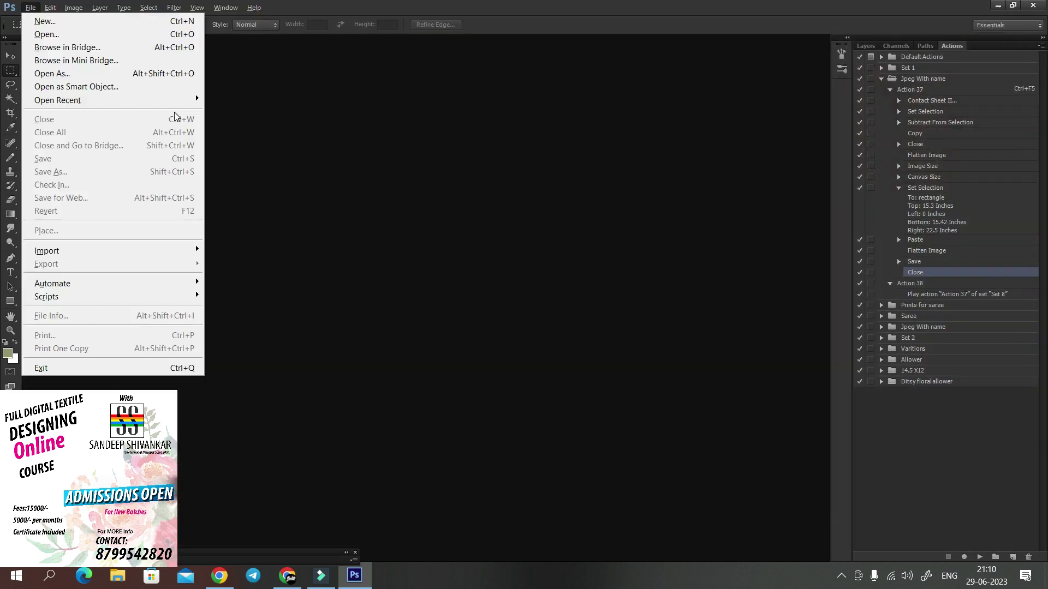
key("Down")
key("Down")
key("Down")
key("Down")
key("Down")
key("Down")
key("Down")
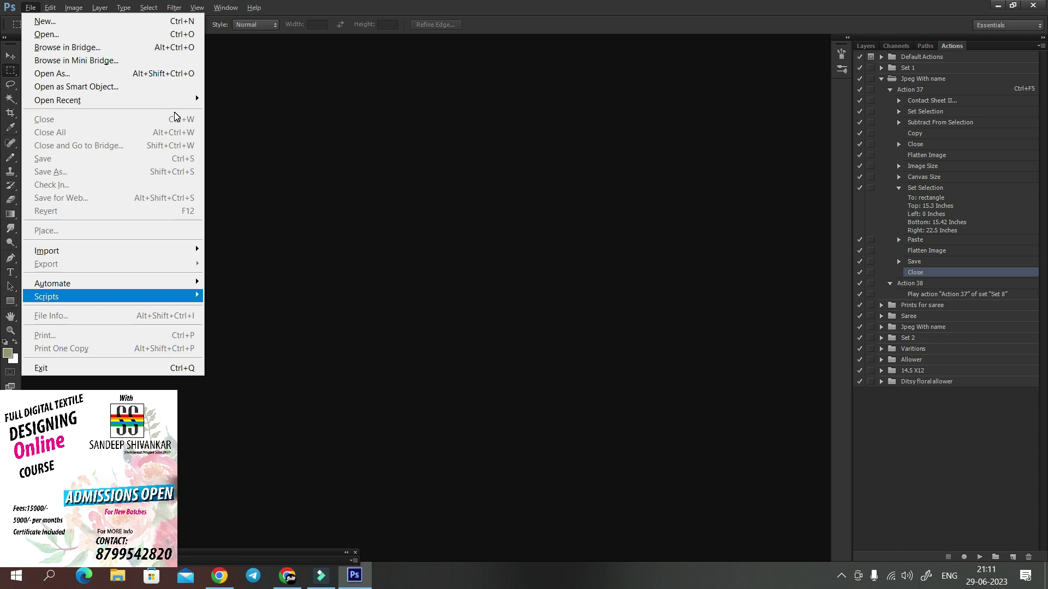
key("Right")
key("Return")
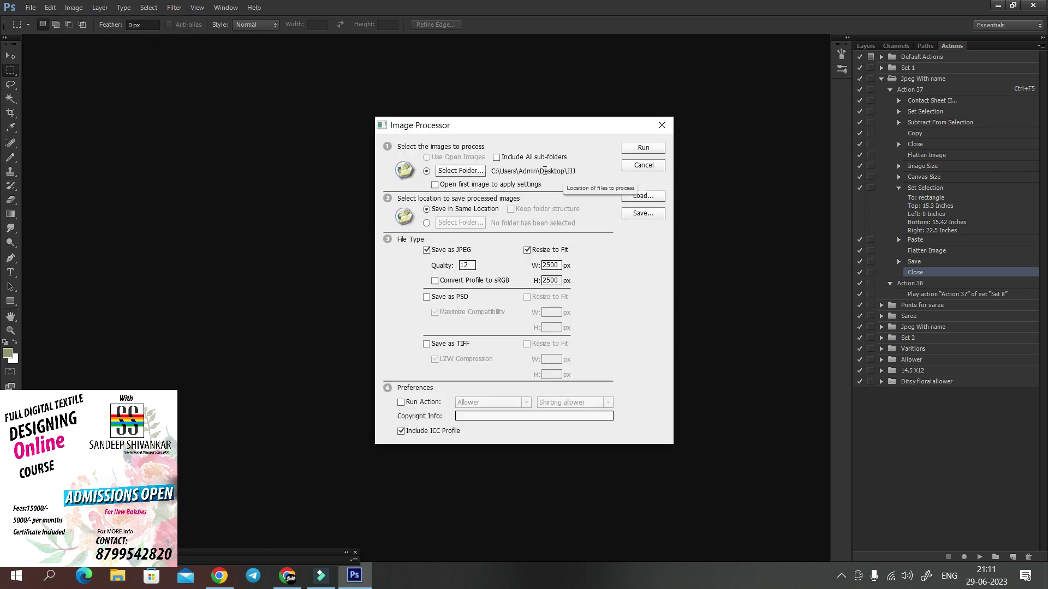
Step: Run Image Processor on JJJ, saving as TIFF instead of JPEG and running Jpeg With name's Action 37
left_click_drag(541, 171, 576, 171)
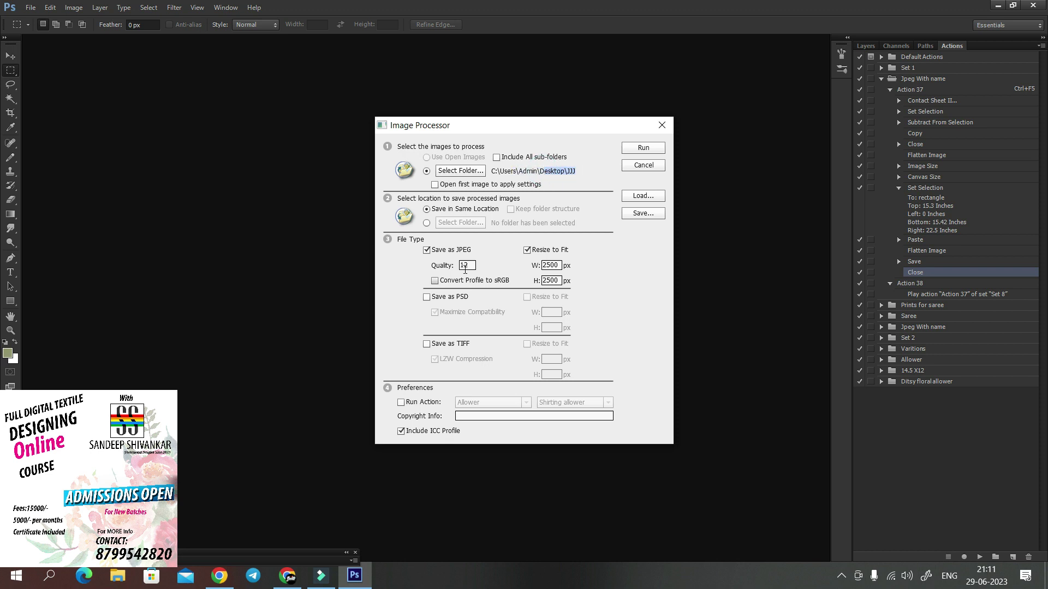
left_click(427, 343)
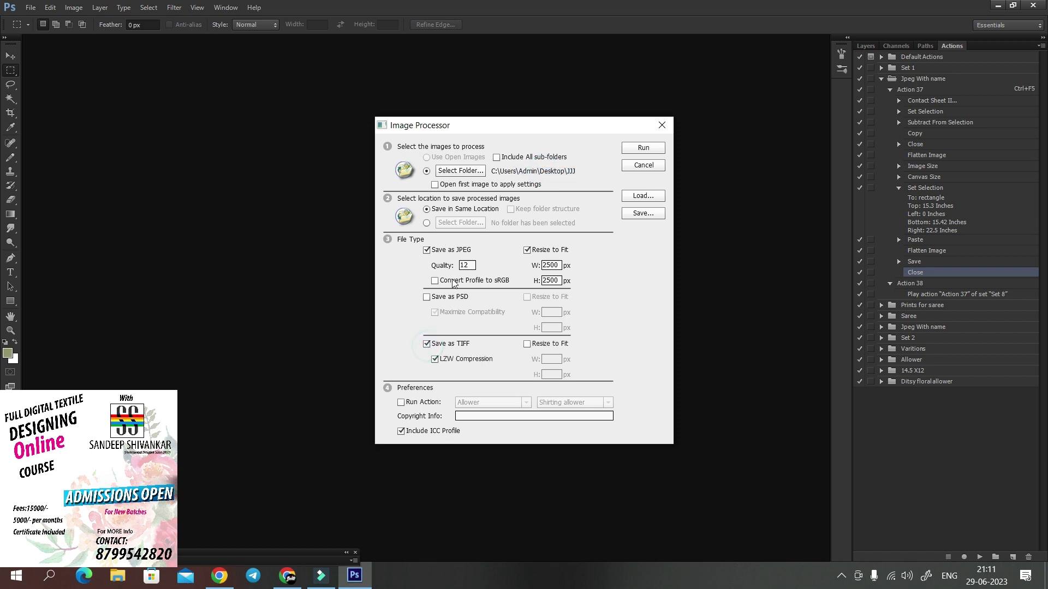
left_click(427, 250)
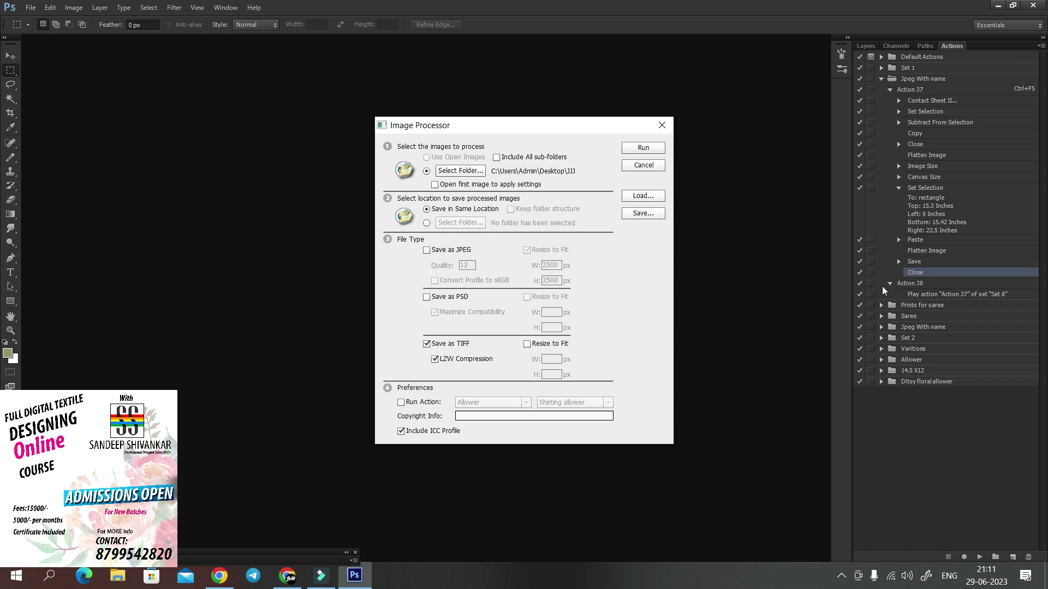
left_click(903, 263)
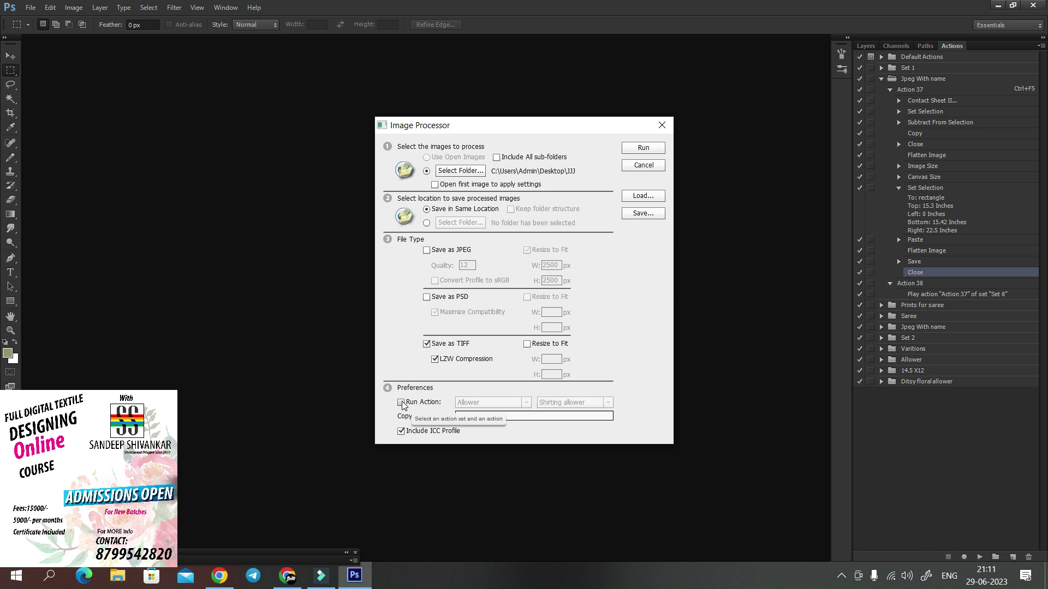
left_click(401, 403)
left_click(401, 431)
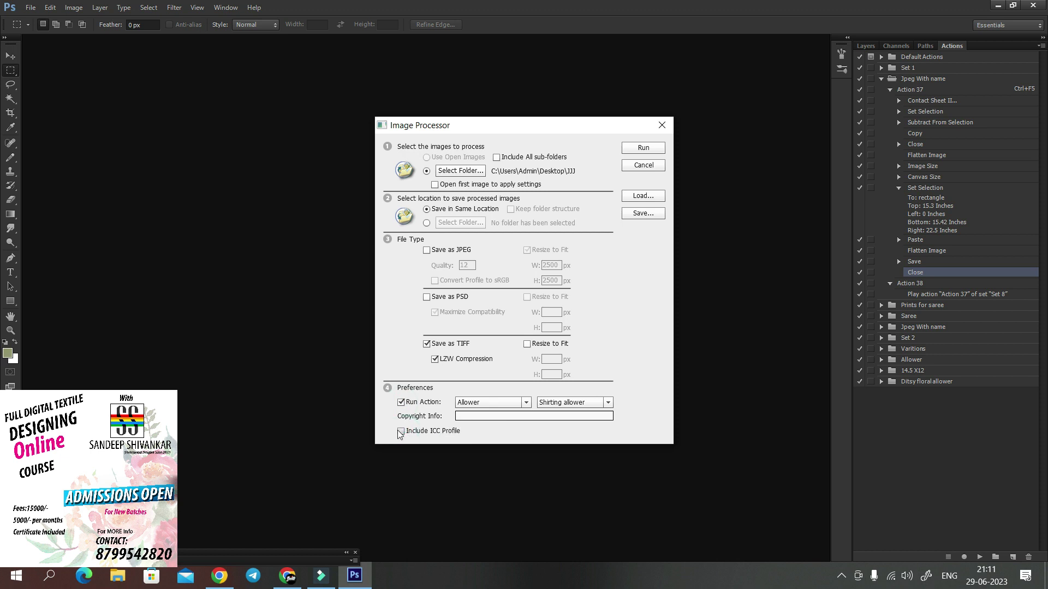
left_click(518, 402)
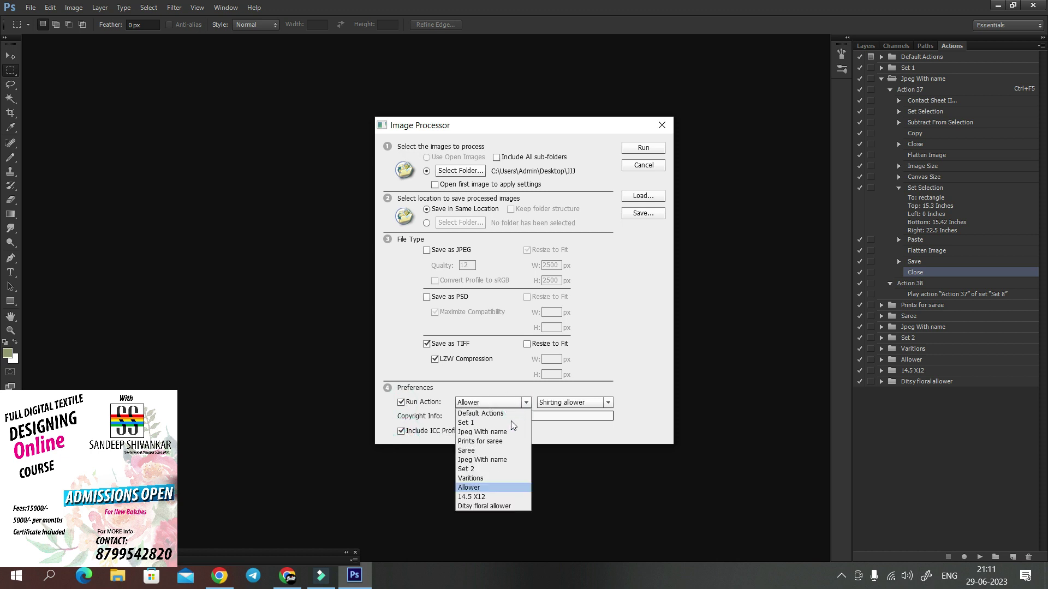
left_click(482, 432)
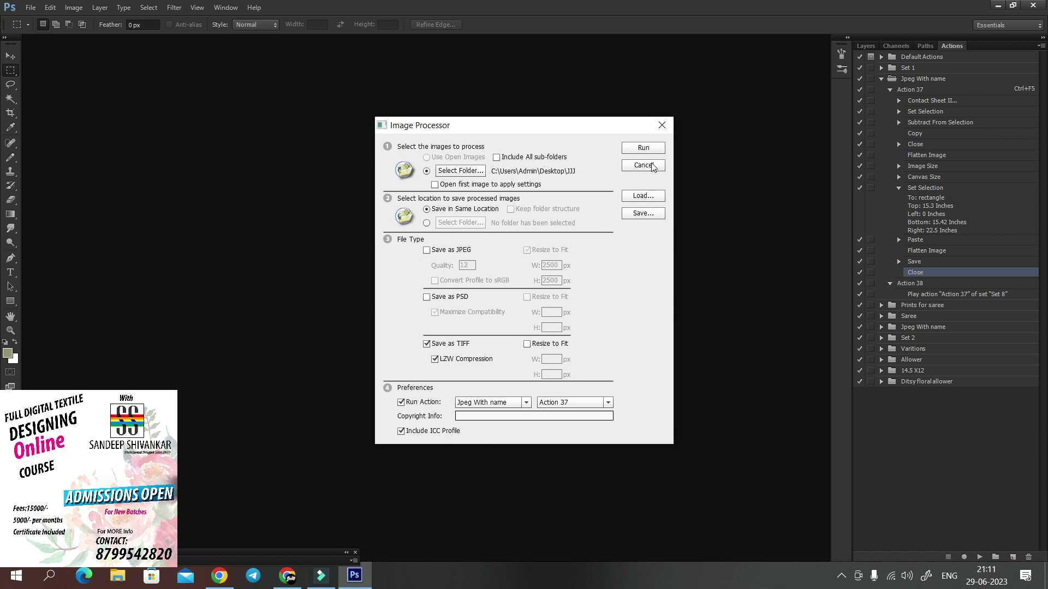
left_click(656, 148)
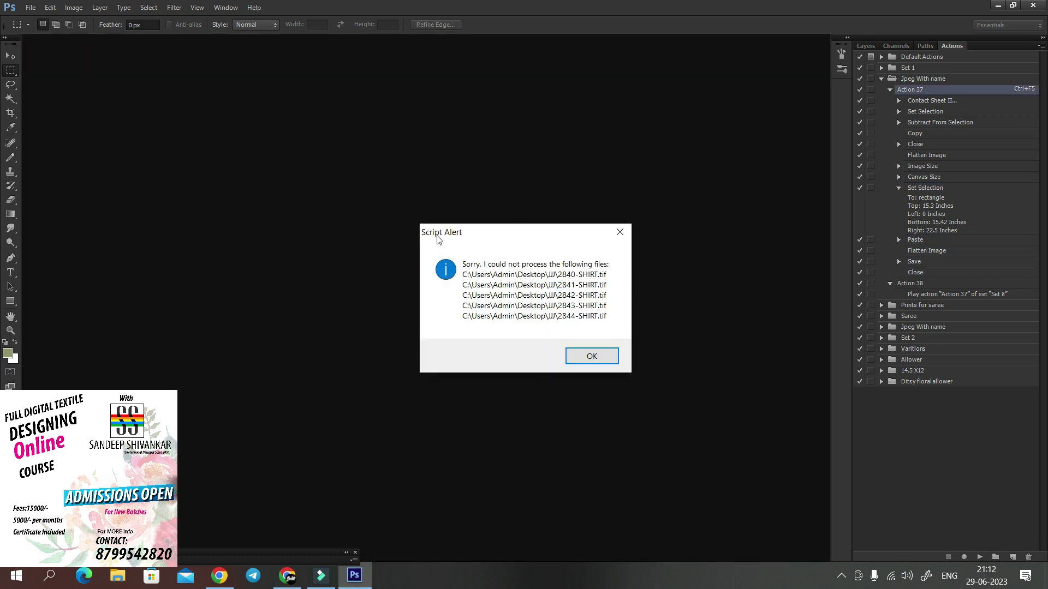
Step: Dismiss the could-not-process script alert and open the Open dialog on the JJJ folder
left_click(599, 358)
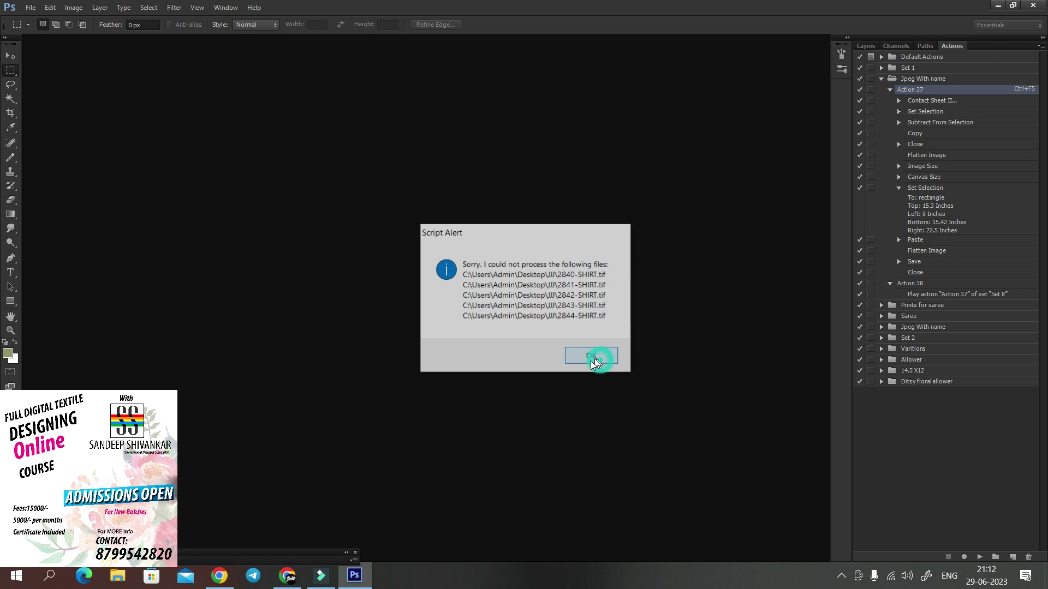
key("ctrl+o")
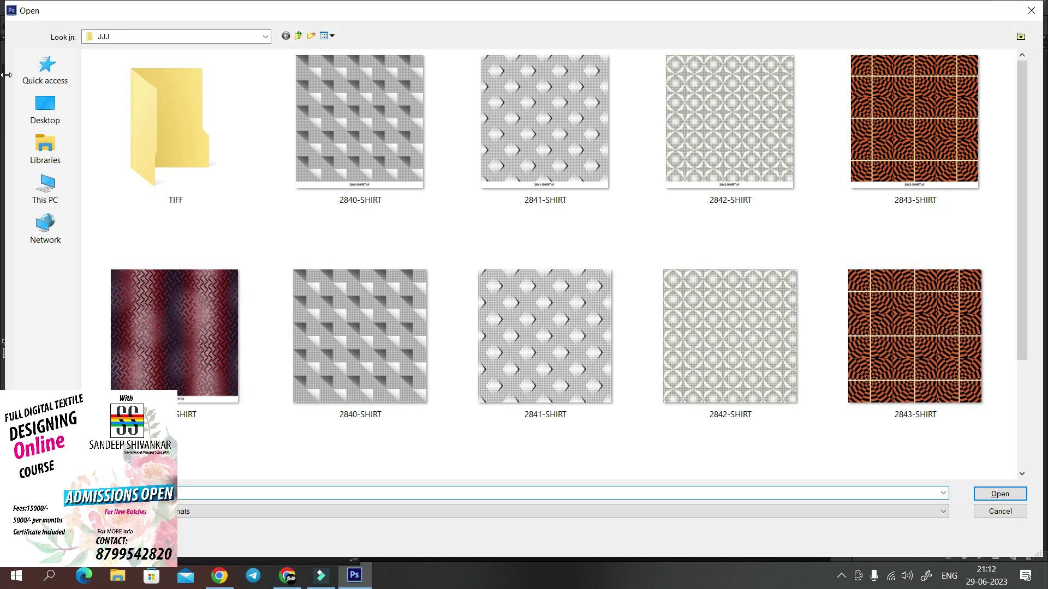
Step: Select the 2840-SHIRT through 2844-SHIRT JPEGs in JJJ and open all five
left_click(386, 140)
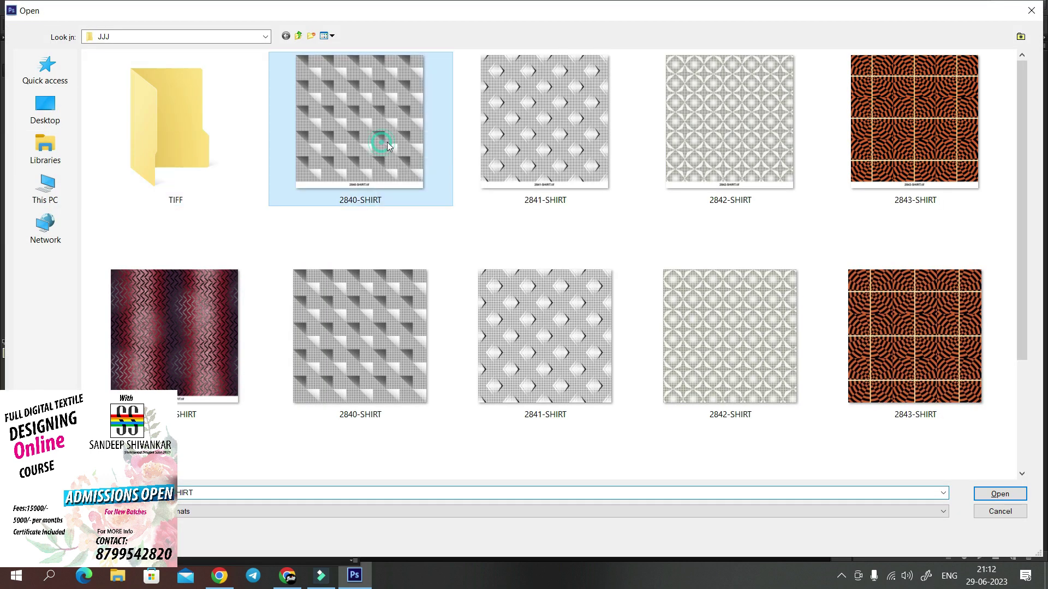
mouse_move(360, 129)
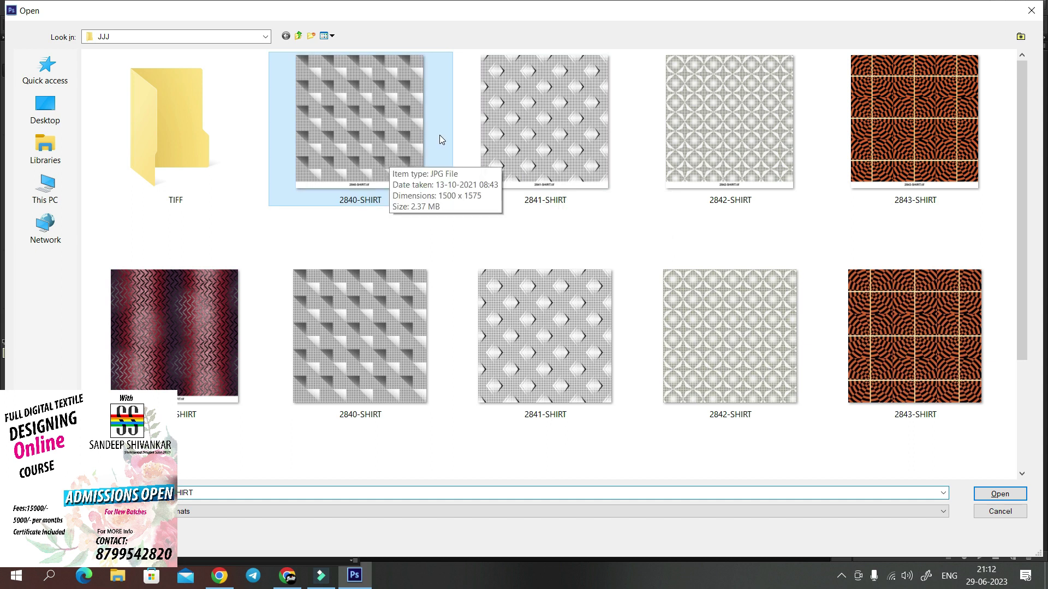
left_click(421, 143)
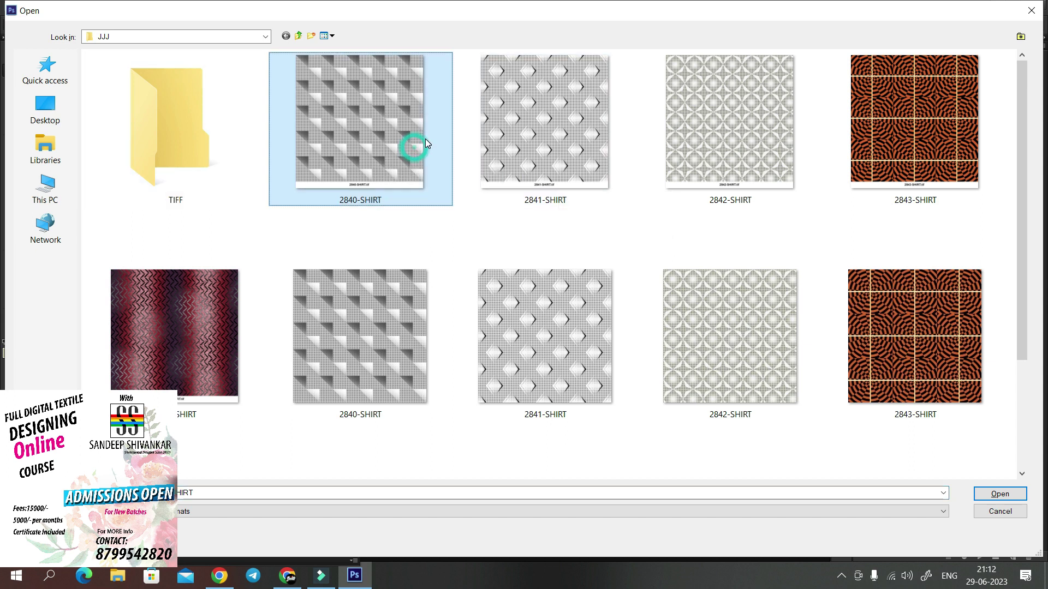
key("shift+Right")
key("shift+Right")
key("shift+Right")
key("ctrl+Left")
key("ctrl+Left")
key("ctrl+Left")
key("ctrl+Left")
key("Return")
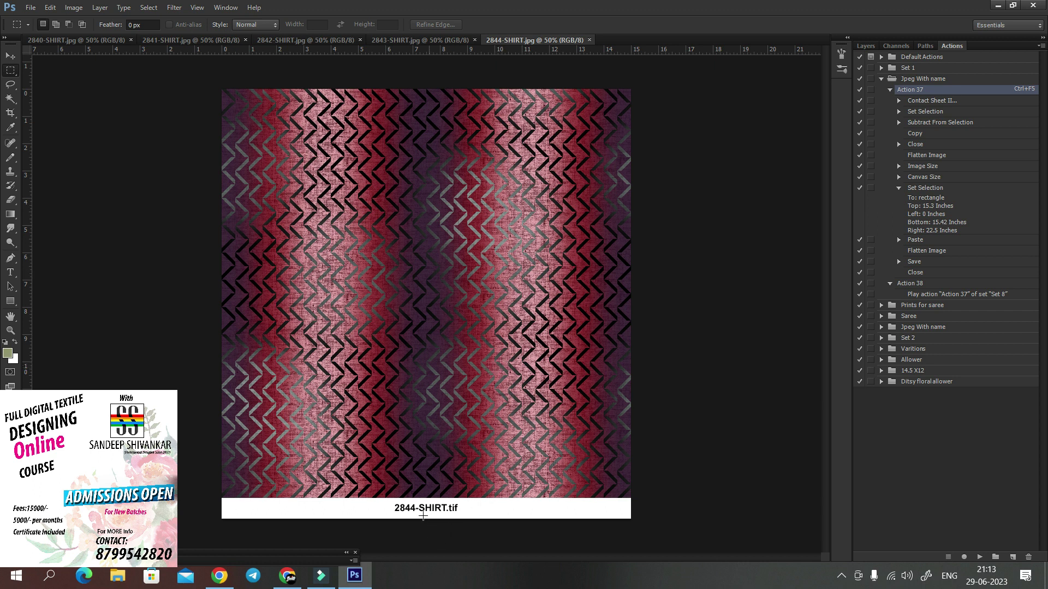
Step: Review the captioned JPEG labels, then open the original 2840-SHIRT TIFF design
scroll(410, 497, "up", 5)
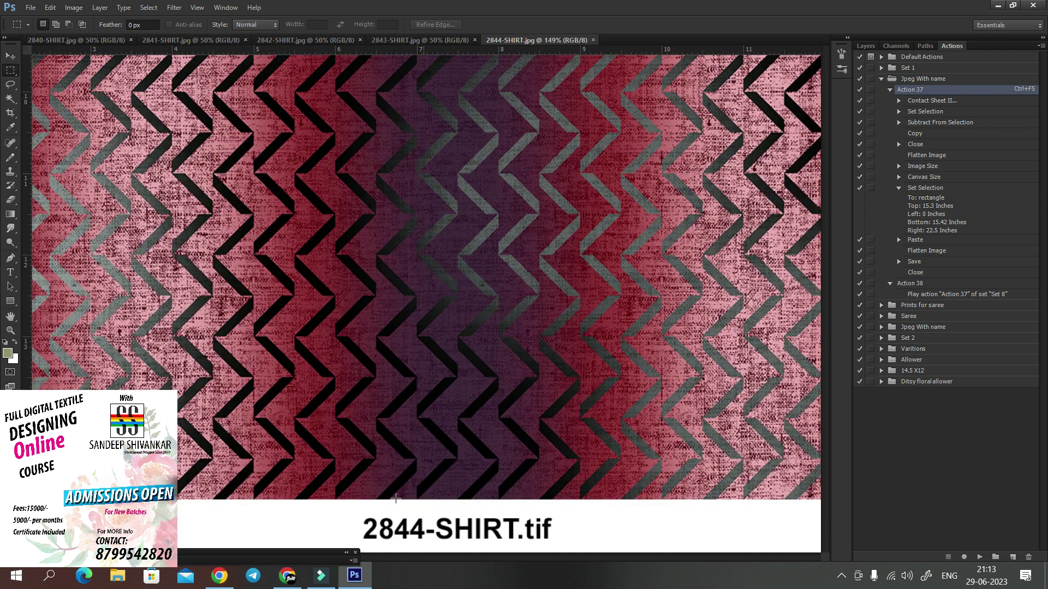
scroll(463, 490, "down", 3)
scroll(463, 490, "down", 2)
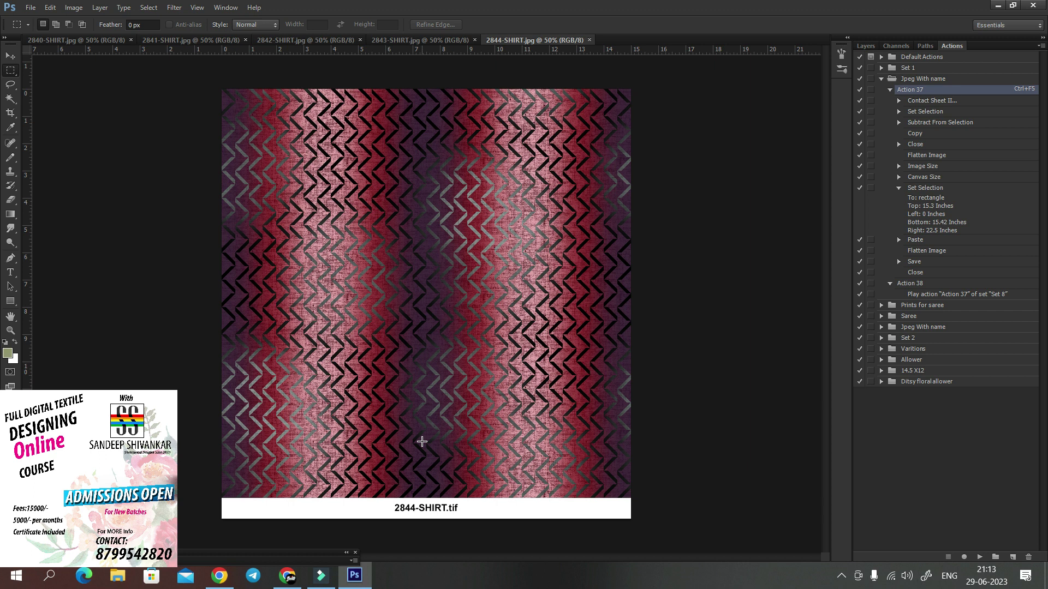
left_click_drag(386, 489, 541, 518)
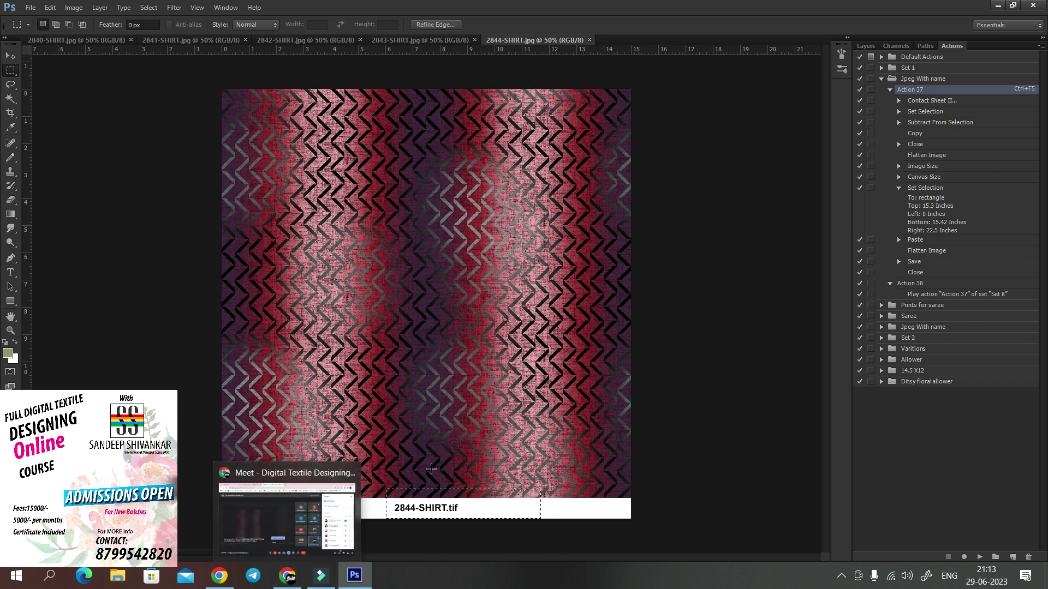
left_click_drag(373, 500, 483, 519)
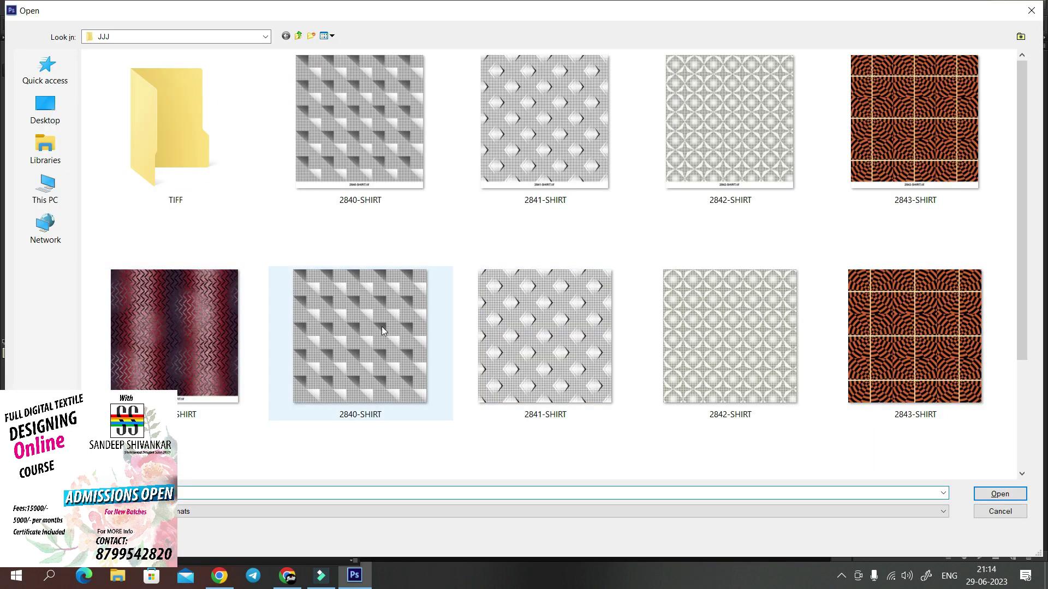
left_click(374, 328)
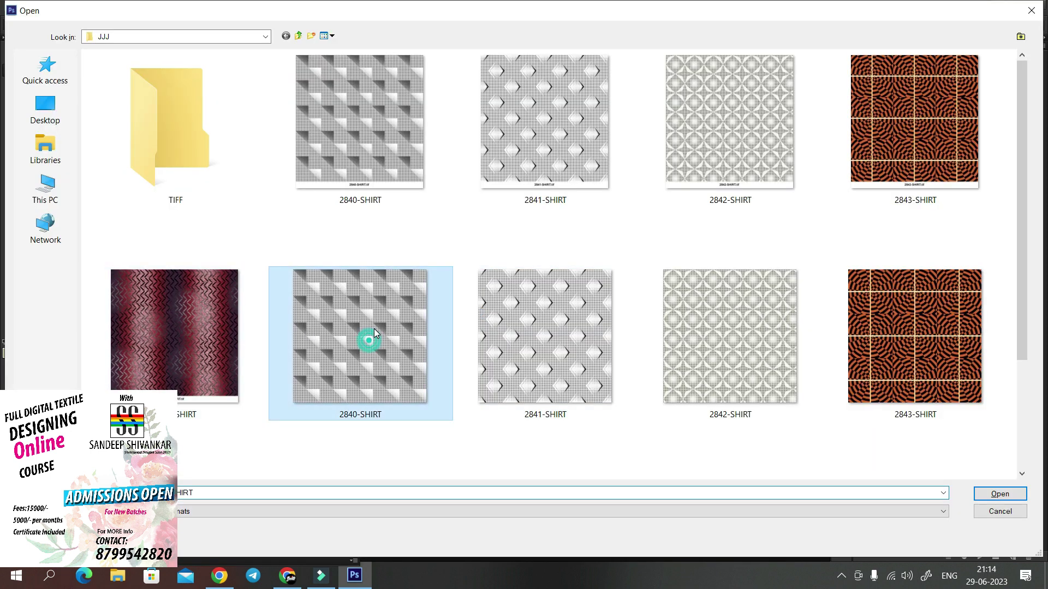
double_click(375, 329)
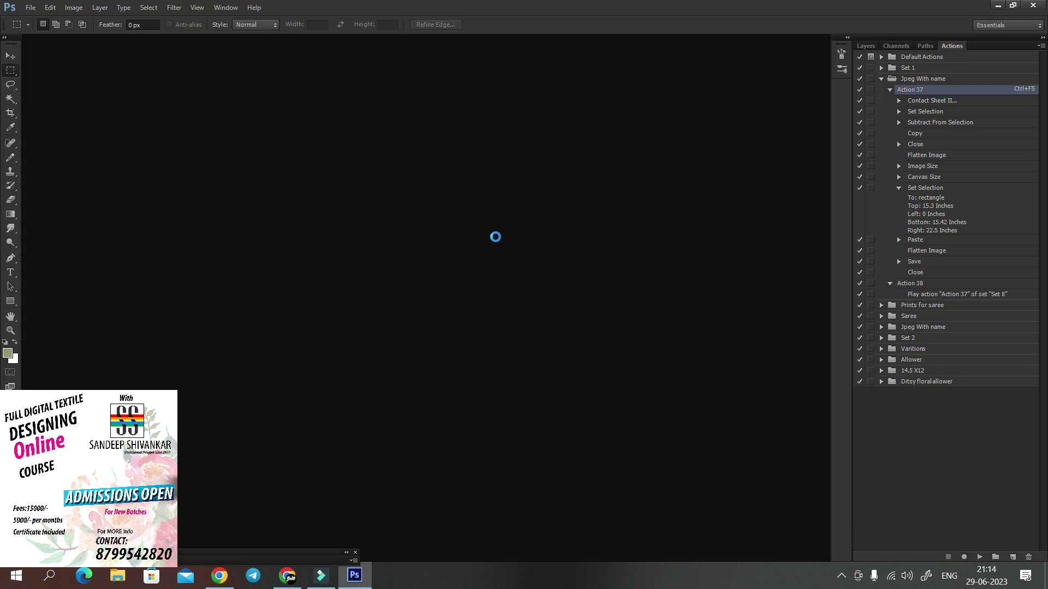
Step: Admit all waiting participants in the Google Meet call and return to Photoshop
key("alt+Tab")
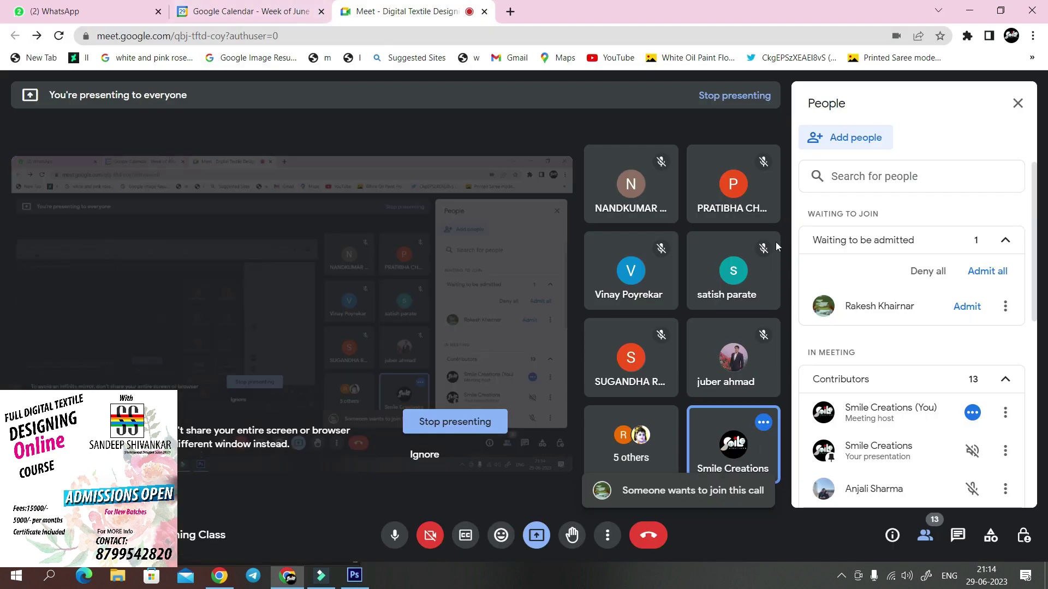
left_click(987, 271)
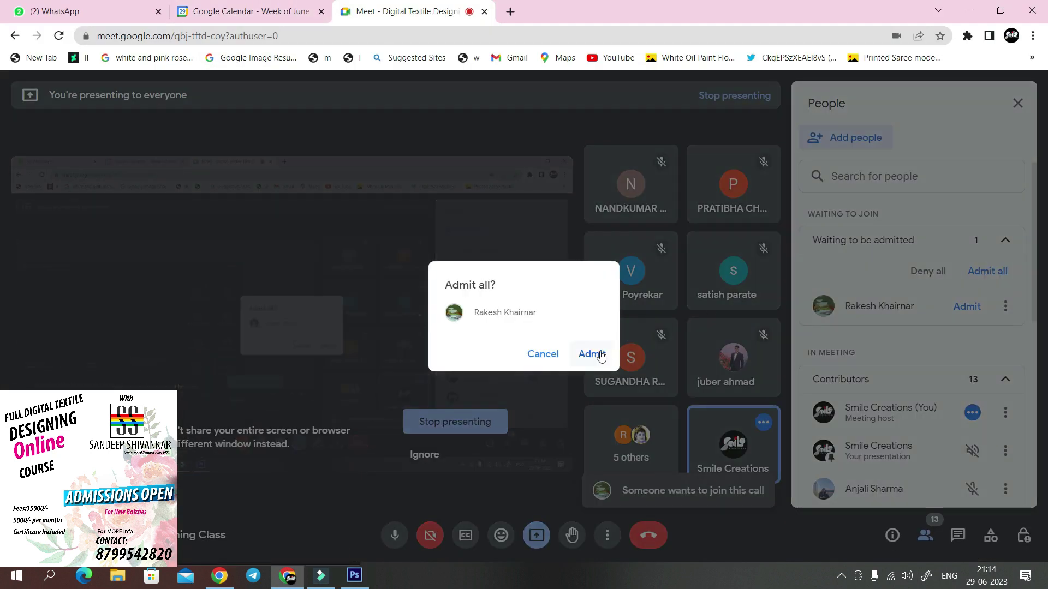
left_click(601, 356)
key("alt+Tab")
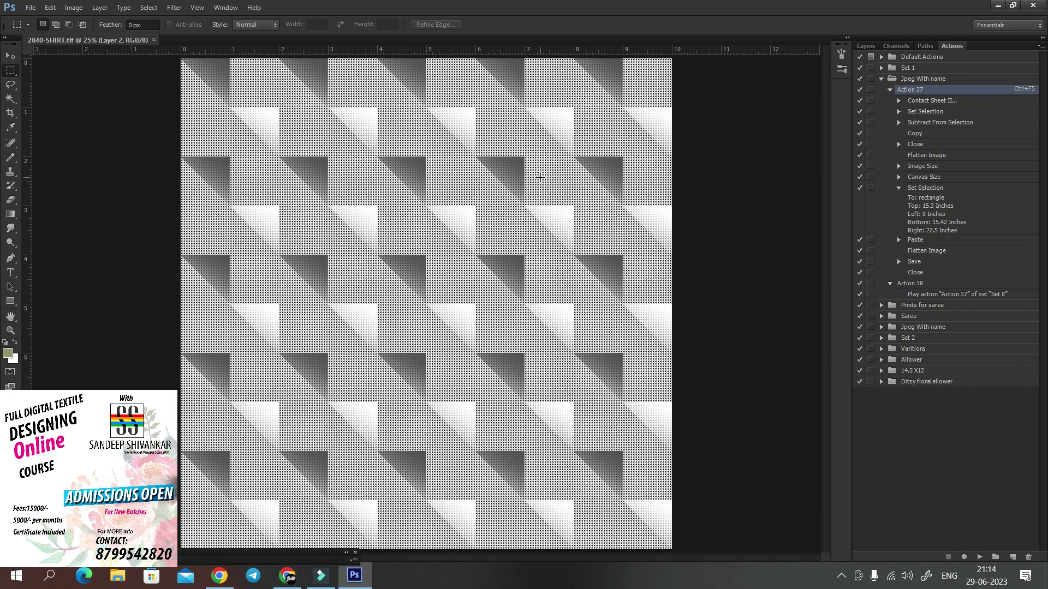
Step: Flatten 2840-SHIRT and create a duplicate copy of it
key("ctrl+minus")
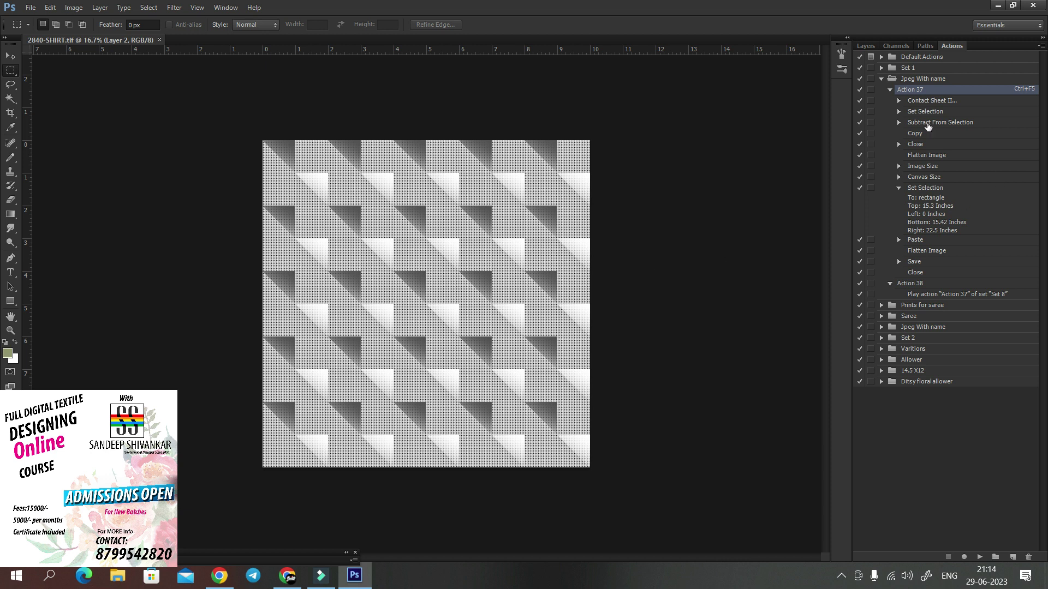
key("alt+l")
key("f")
key("alt+i")
key("d")
key("Return")
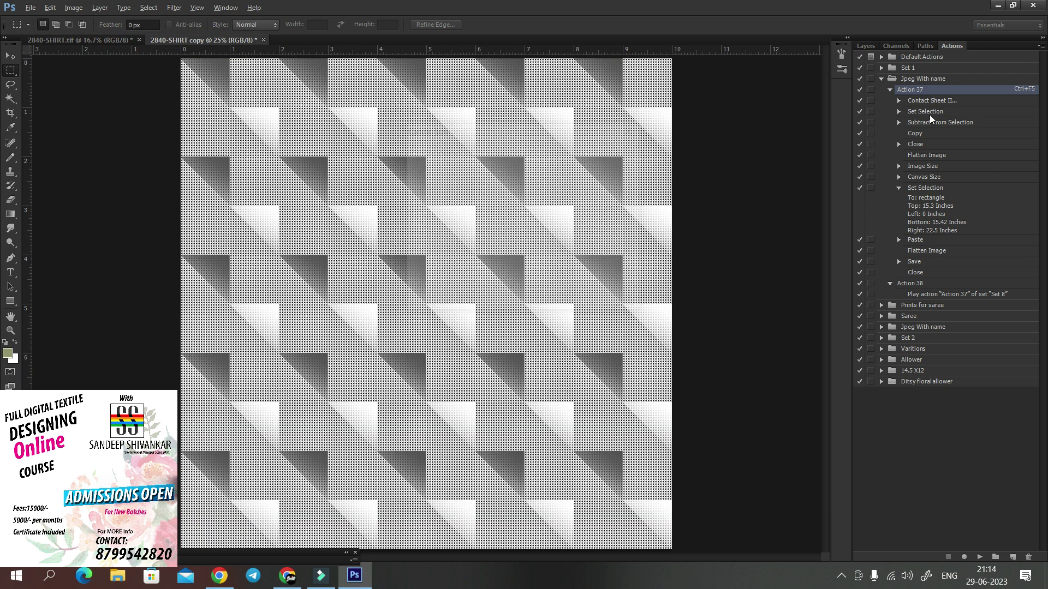
Step: Extend the canvas height to 11 inches, anchored at the top, adding a white strip below
key("ctrl+alt+c")
key("Tab")
type("11")
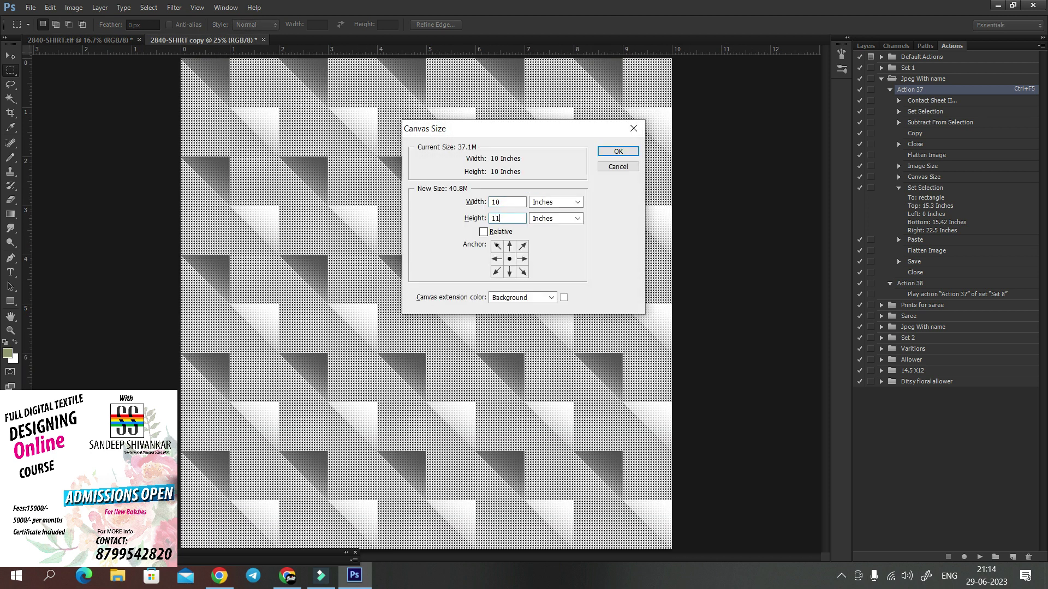
left_click(511, 246)
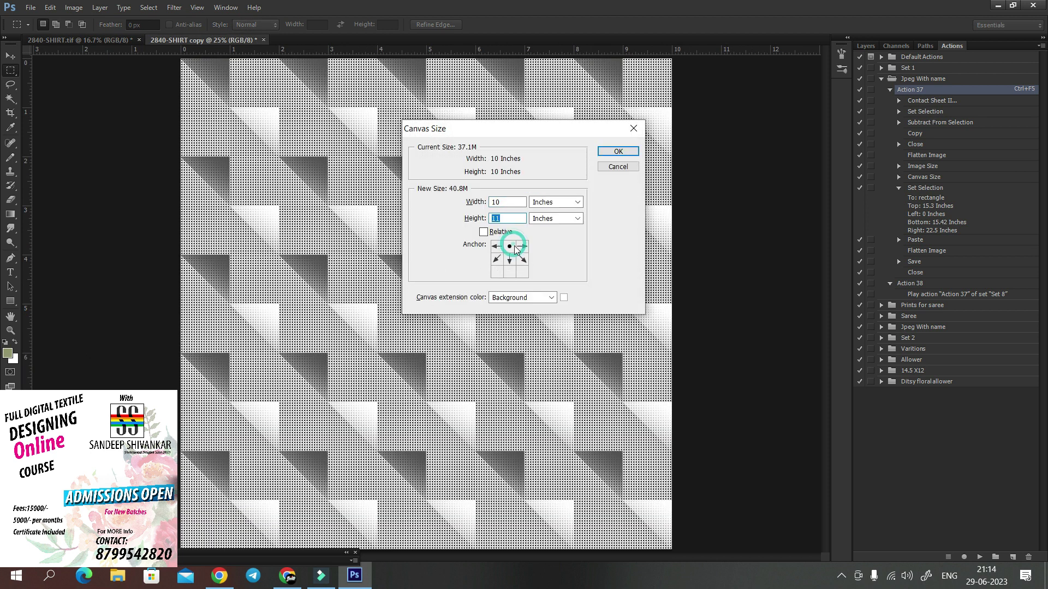
key("Return")
key("ctrl+minus")
key("ctrl+minus")
Step: Add a '2840-Shirt' text label in the white strip and move it toward the centre
key("t")
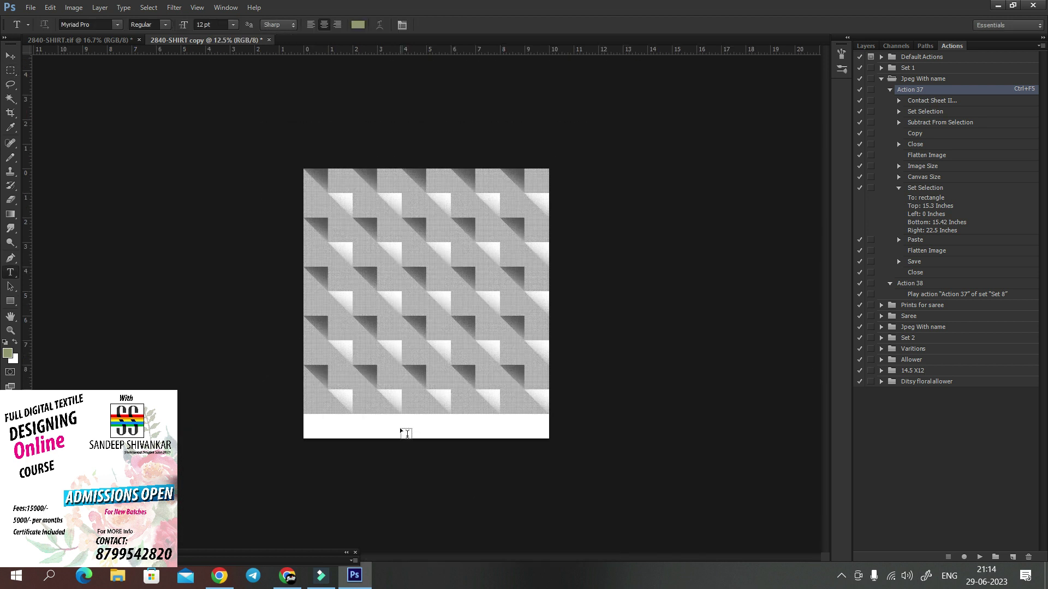
left_click(406, 432)
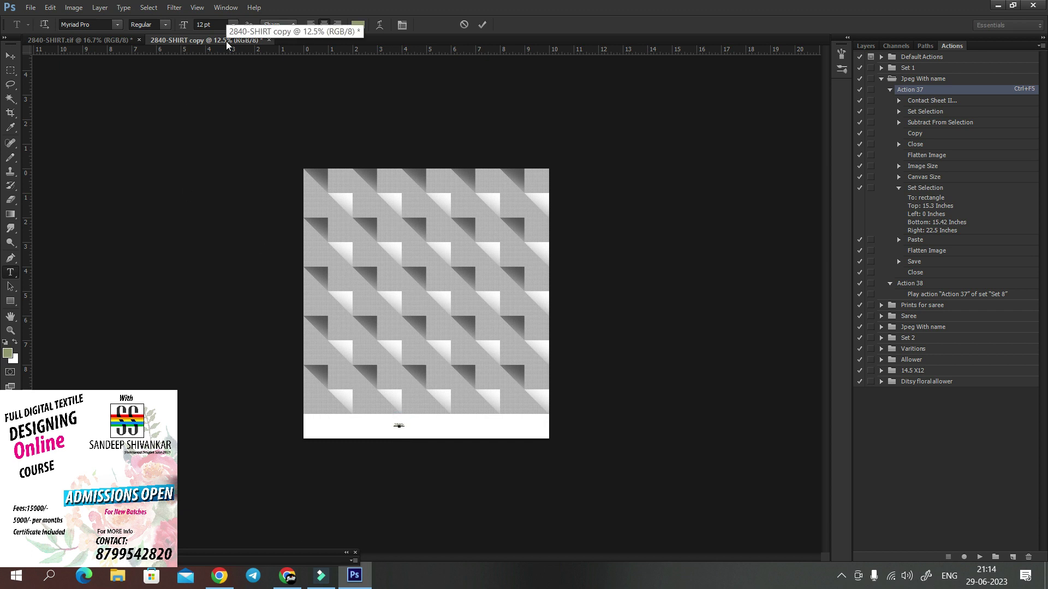
key("ctrl+Return")
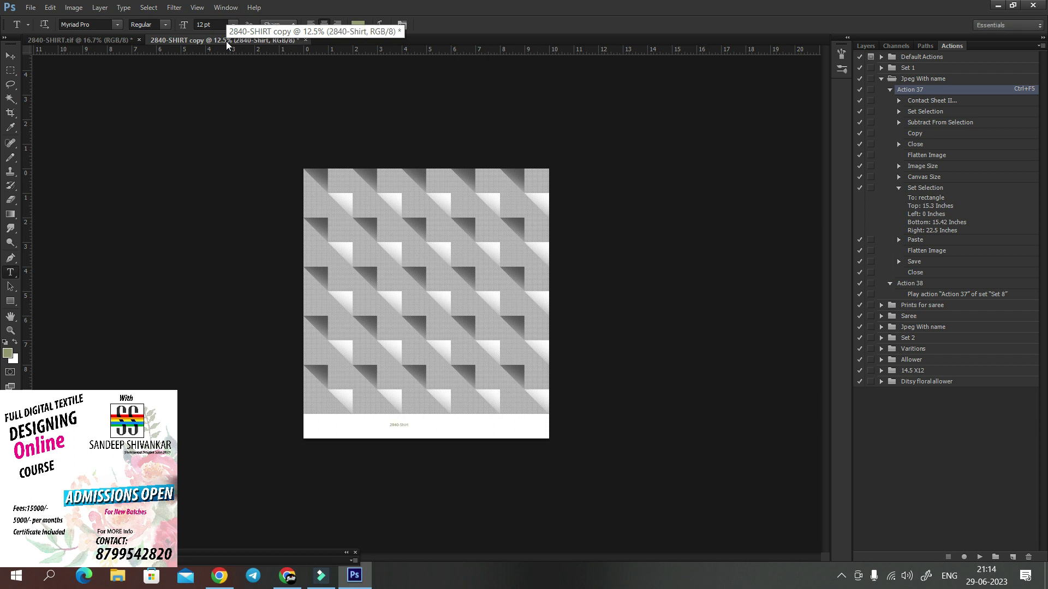
left_click_drag(404, 425, 440, 422)
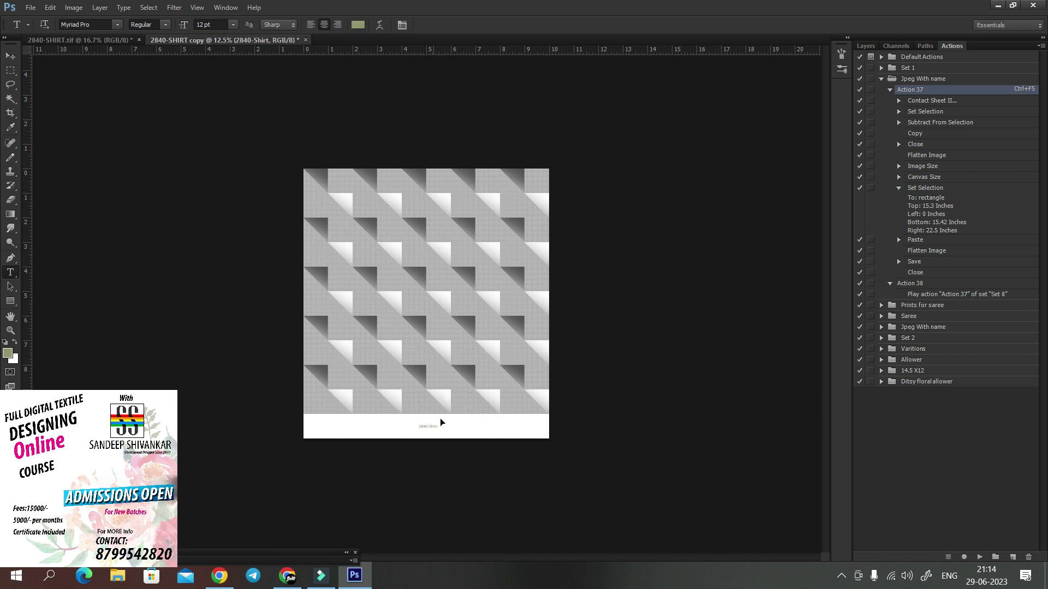
scroll(453, 431, "up", 2)
scroll(464, 448, "up", 2)
Step: Enlarge the 2840-Shirt label, colour it black, and begin saving the copy as JPEG
key("ctrl+t")
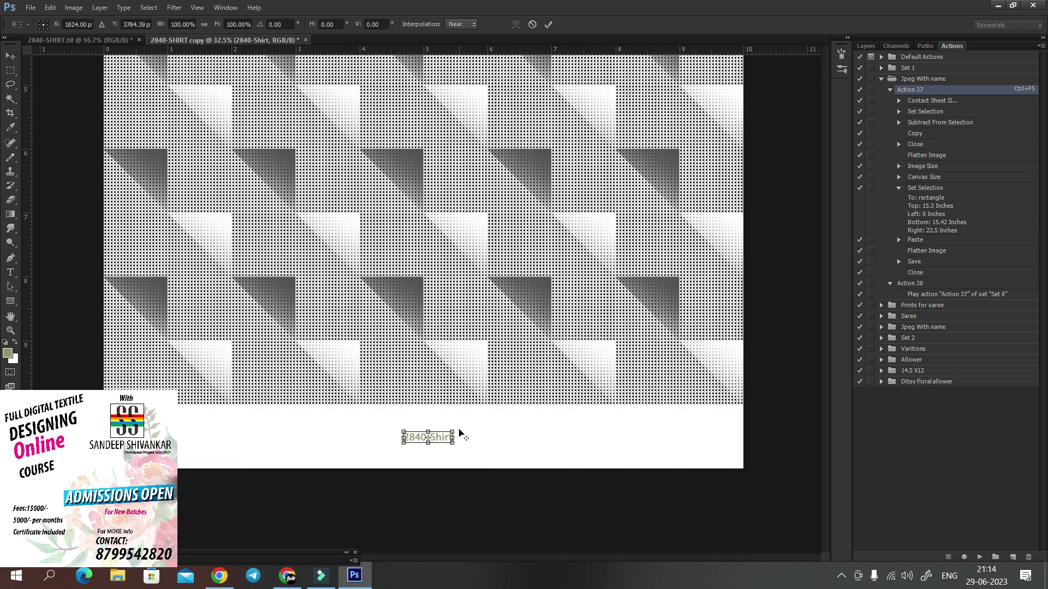
left_click_drag(453, 432, 476, 419)
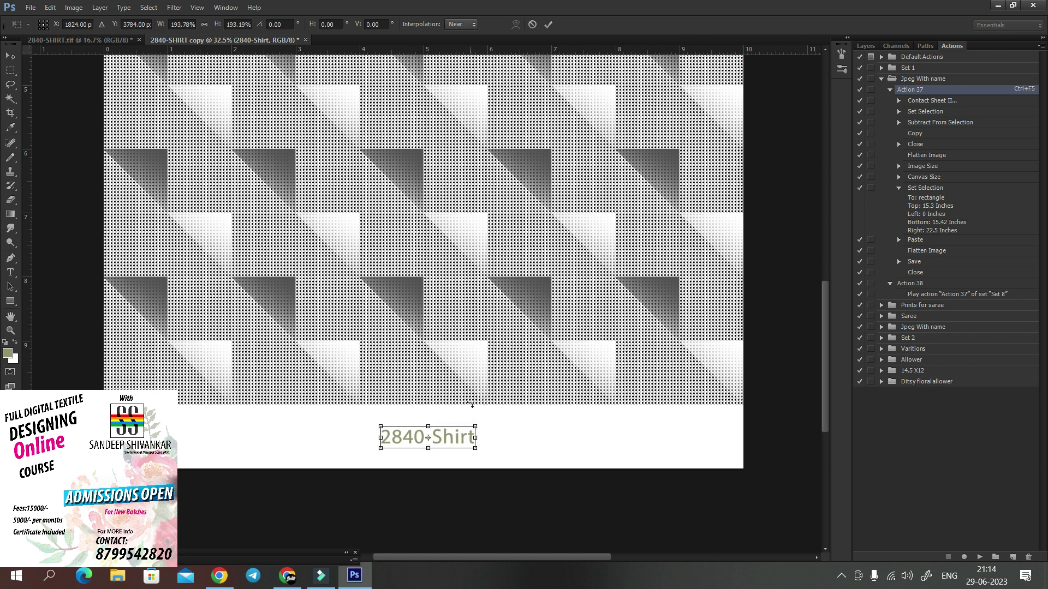
key("Return")
key("ctrl+minus")
key("ctrl+minus")
key("ctrl+minus")
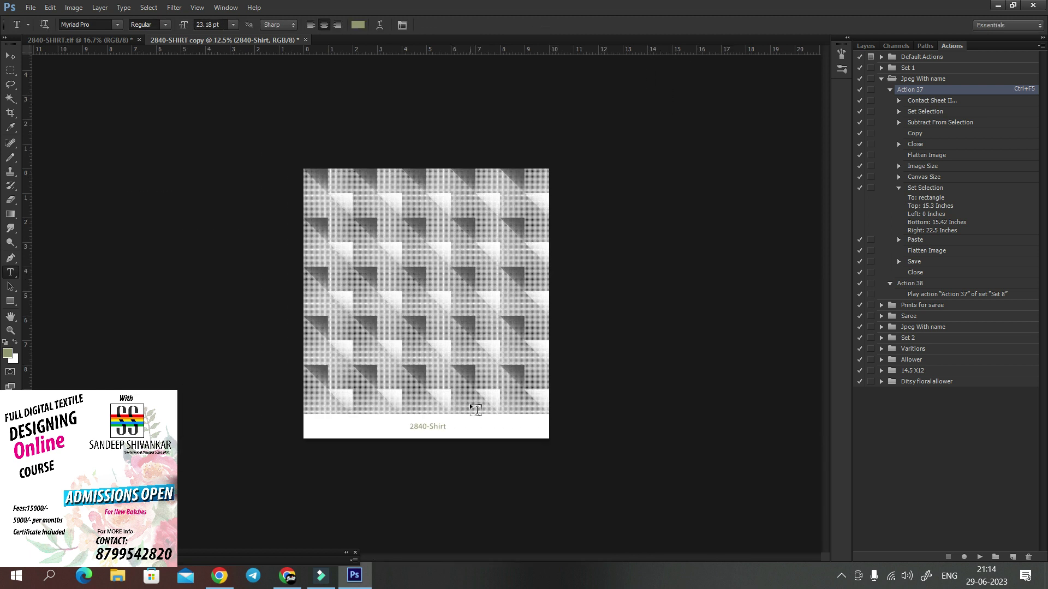
left_click(360, 25)
left_click_drag(461, 215, 533, 313)
key("Return")
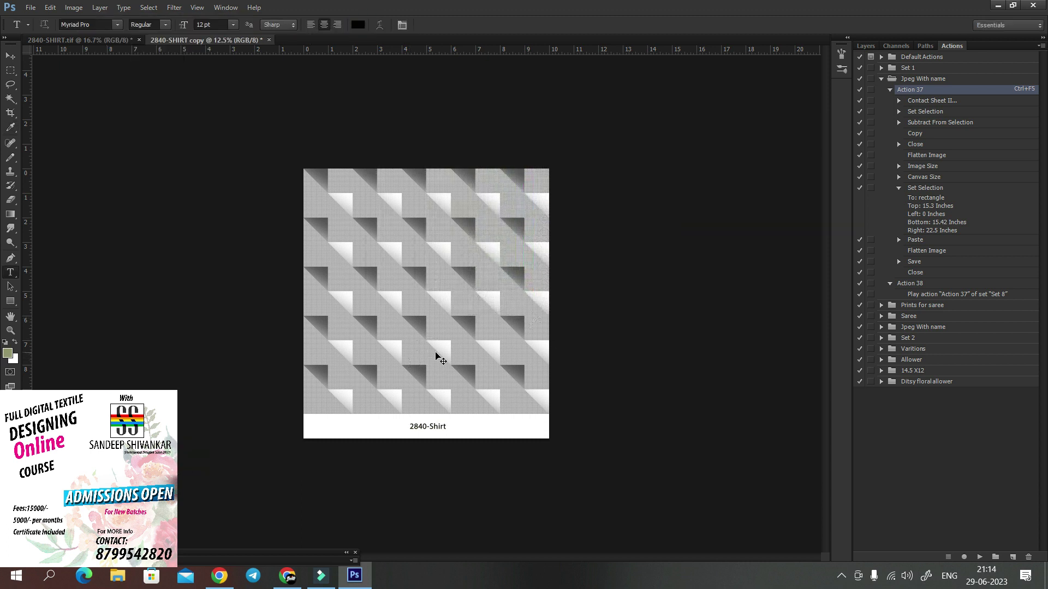
key("ctrl+shift+s")
key("j")
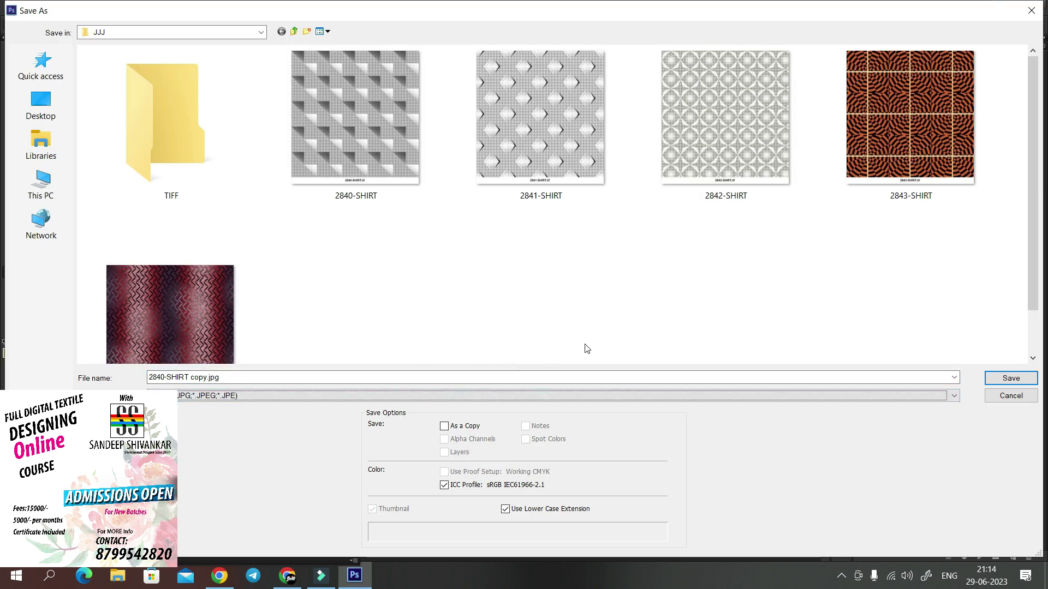
Step: Cancel the JPEG save, close the labelled copy unsaved, and collapse the Jpeg With name set
key("Escape")
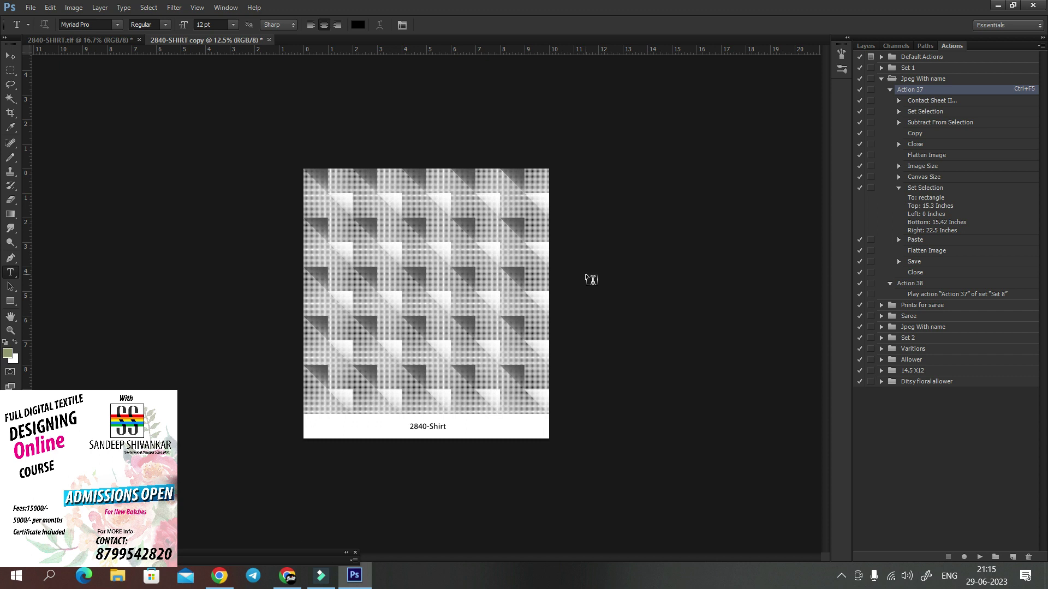
key("ctrl+w")
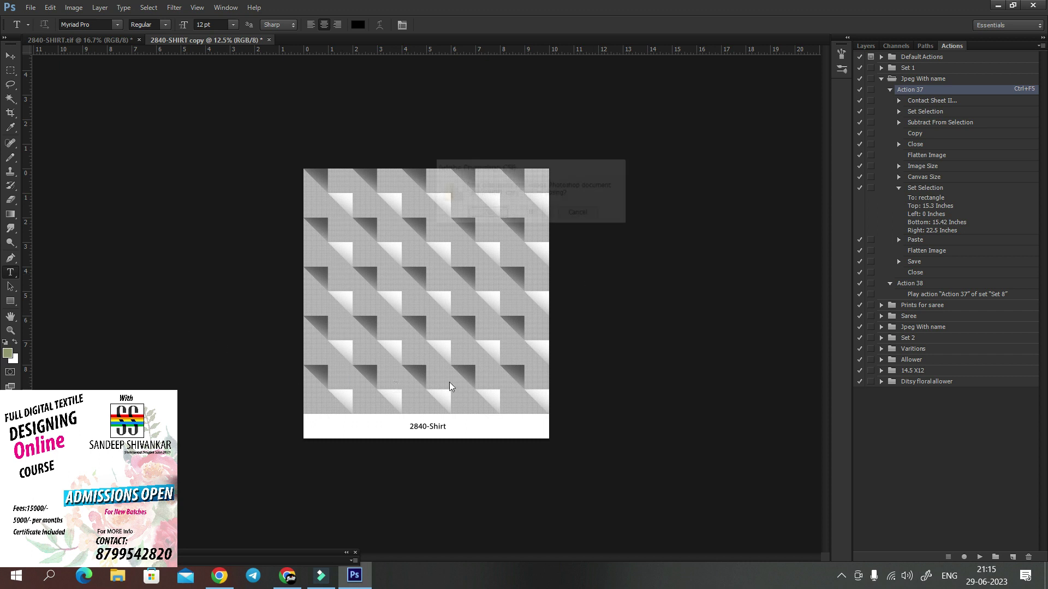
left_click(522, 215)
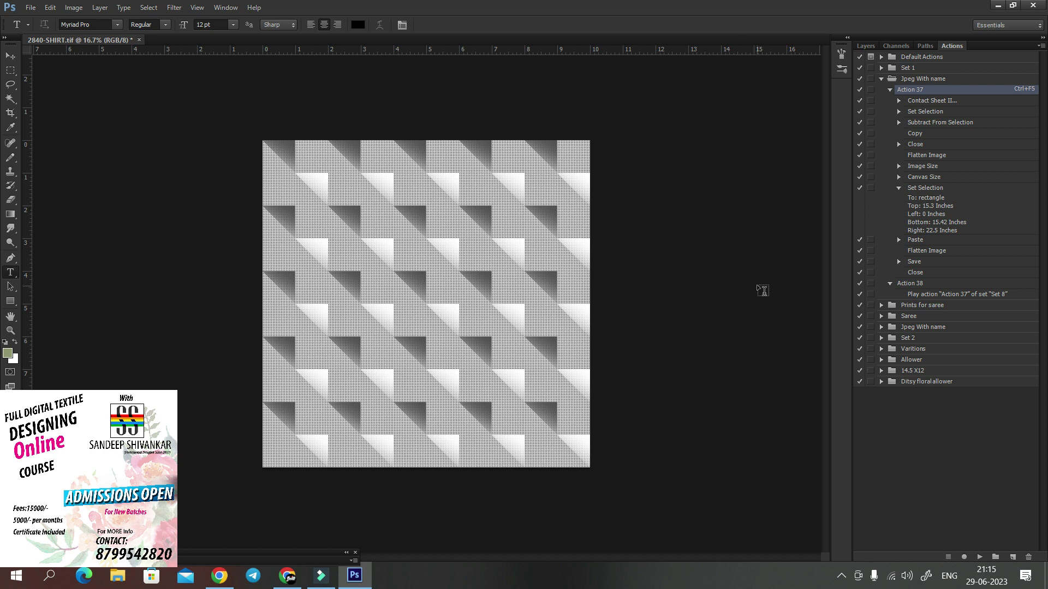
left_click(881, 79)
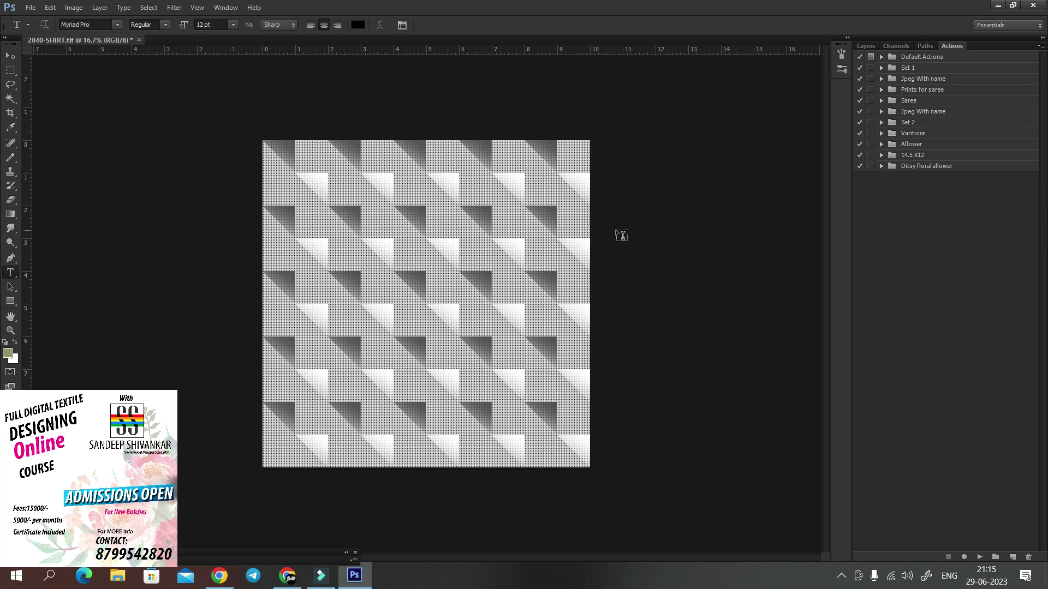
Step: Start creating a new action set in the Actions panel
left_click(995, 557)
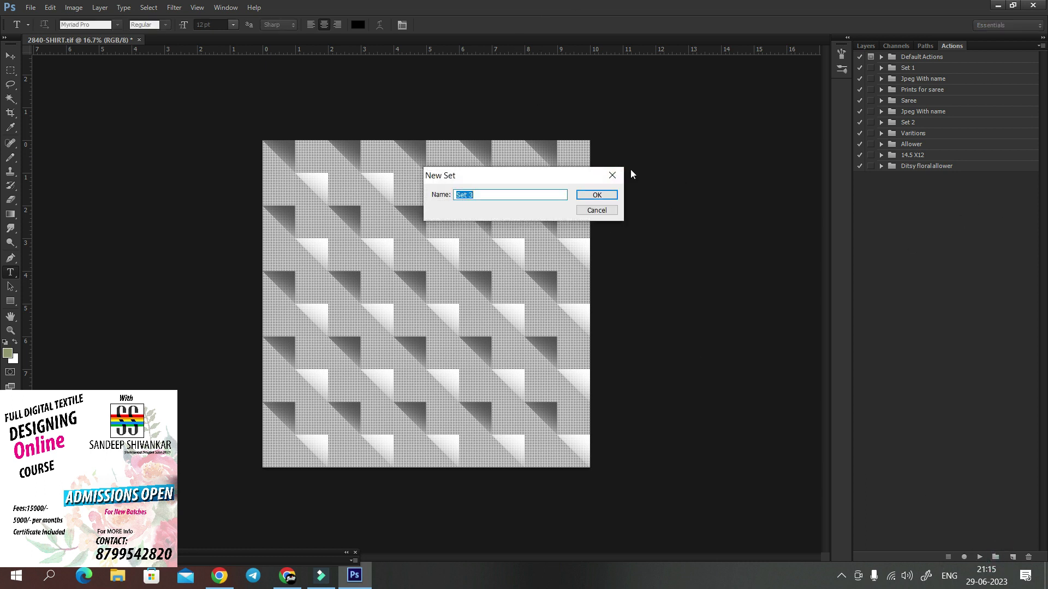
Step: Create a new action set named Whatsapp Image
type("Whatsapp Image")
double_click(515, 195)
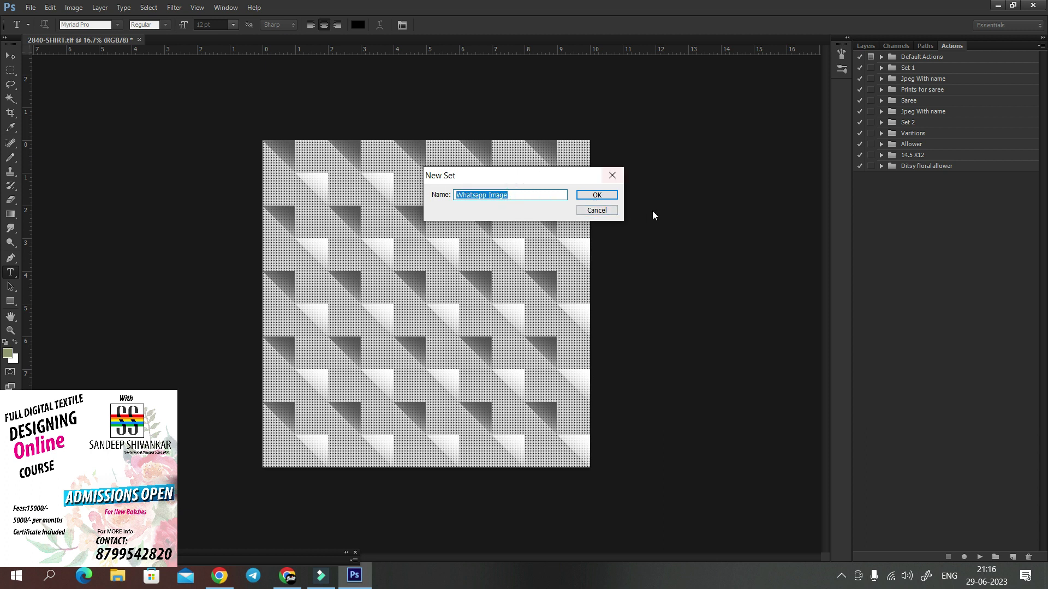
key("Escape")
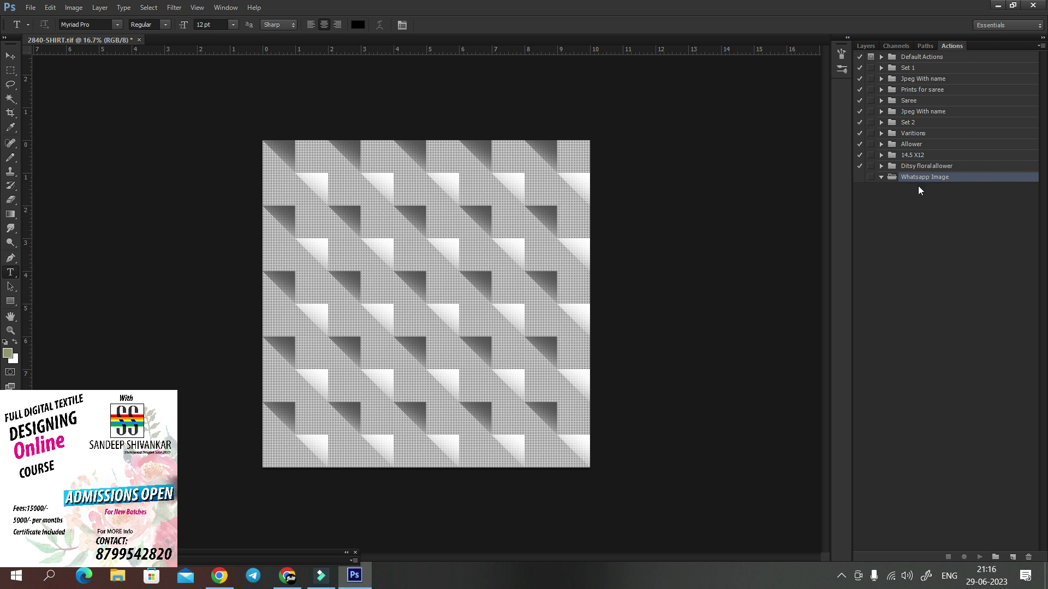
Step: Add a Whatsapp Image action on function key F5 and start recording it
left_click(1021, 554)
type("Whatsapp Image")
left_click(488, 227)
left_click(488, 260)
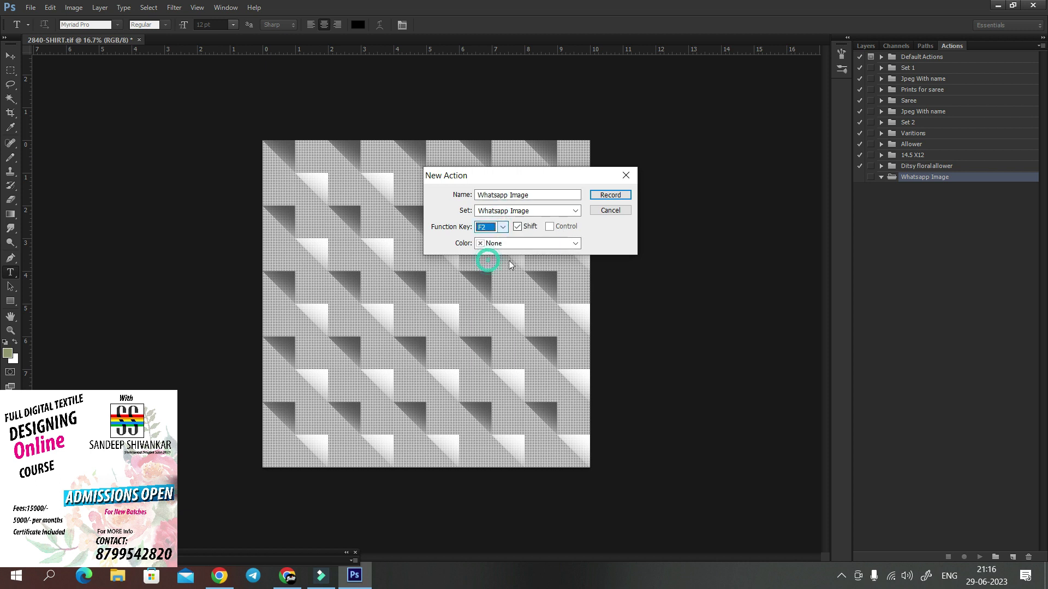
left_click(502, 227)
left_click(493, 295)
left_click(518, 226)
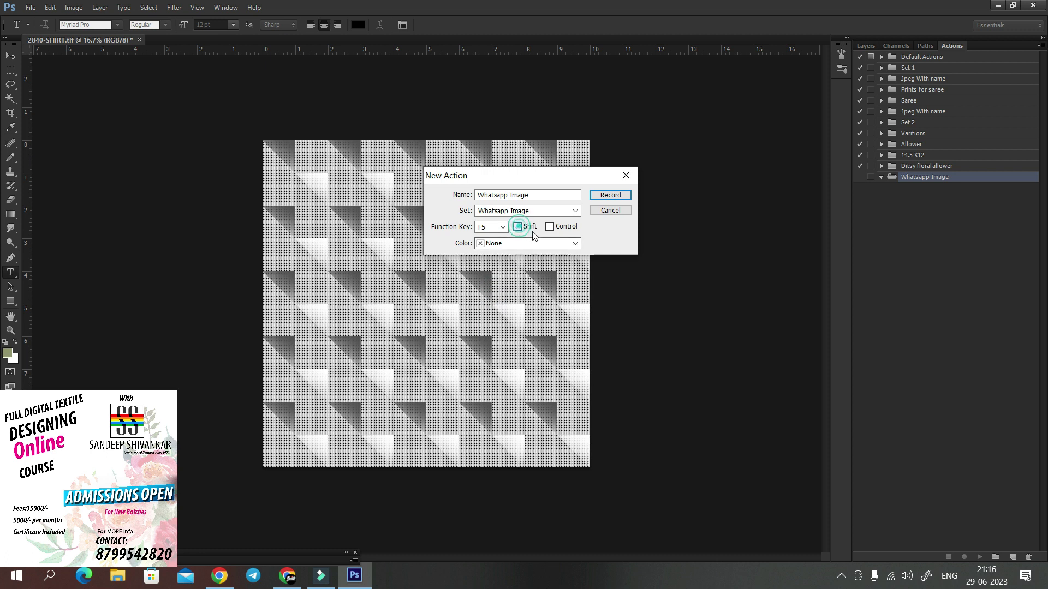
left_click(615, 200)
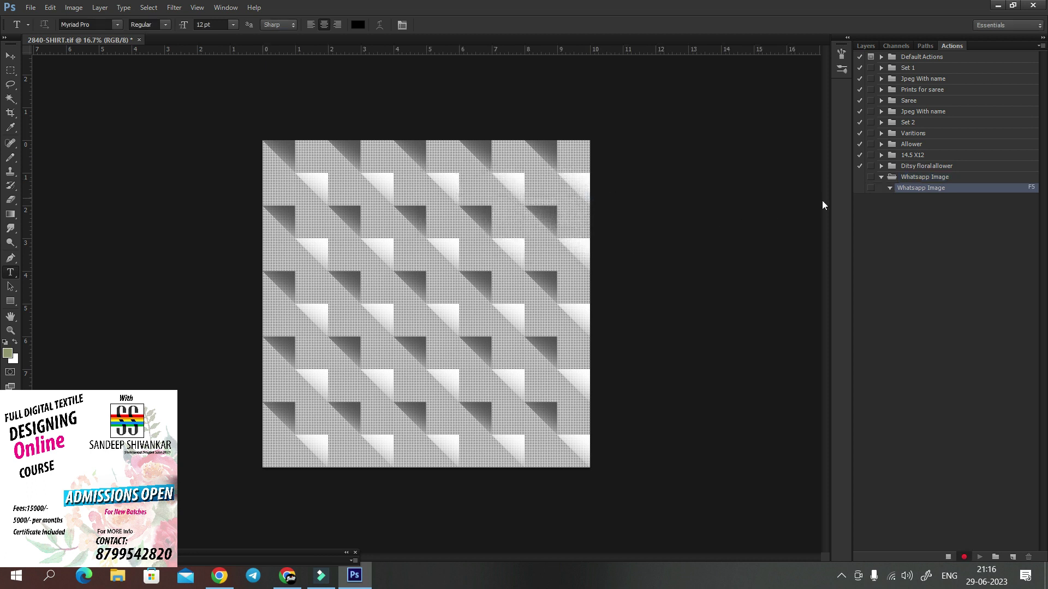
Step: Stop recording and check the design's layers and channels
left_click(948, 557)
left_click(948, 557)
left_click(866, 46)
key("ctrl+alt+shift+n")
key("ctrl+alt+shift+n")
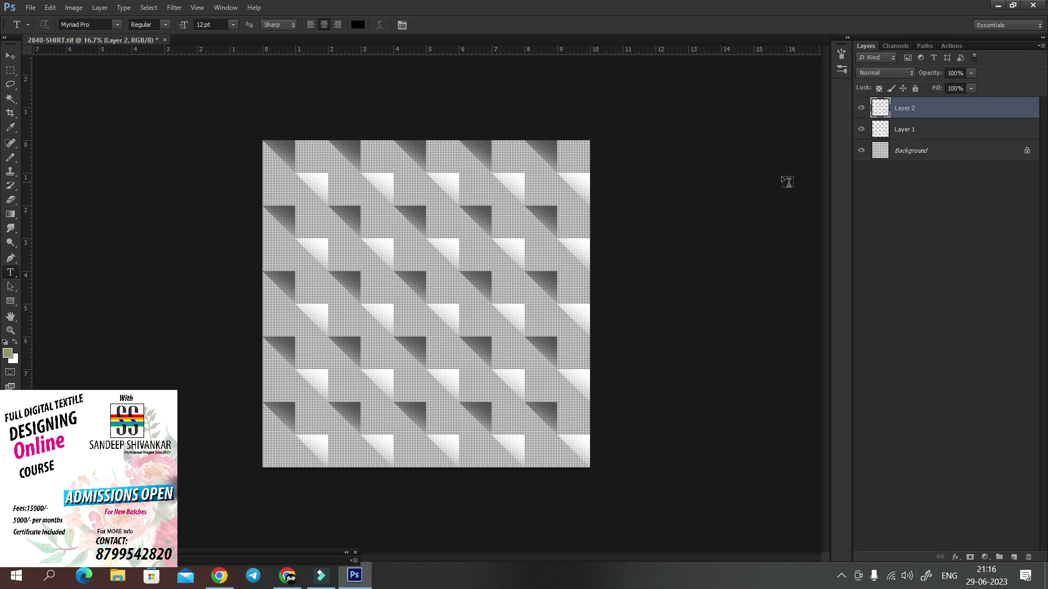
left_click(895, 46)
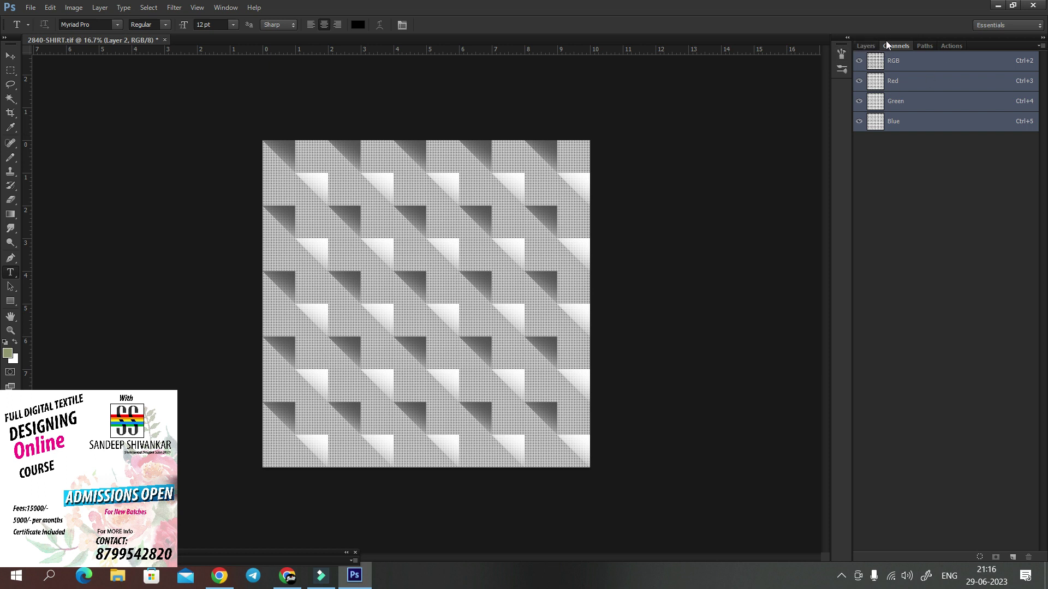
left_click(868, 47)
left_click(950, 46)
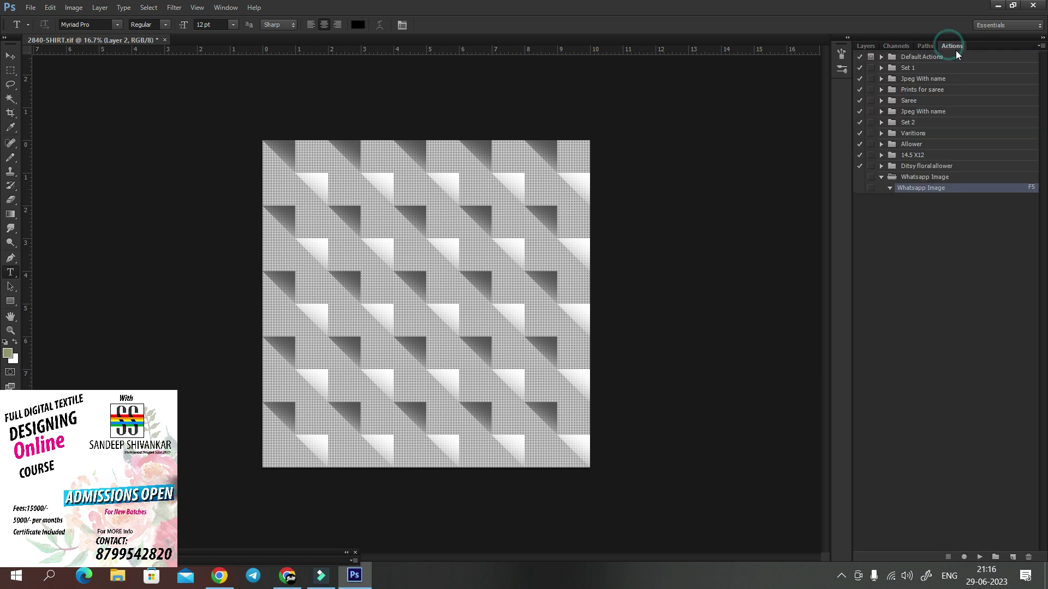
Step: Float the Layers panel beside the actions list, enlarge it, and resume recording
left_click_drag(868, 48, 54, 72)
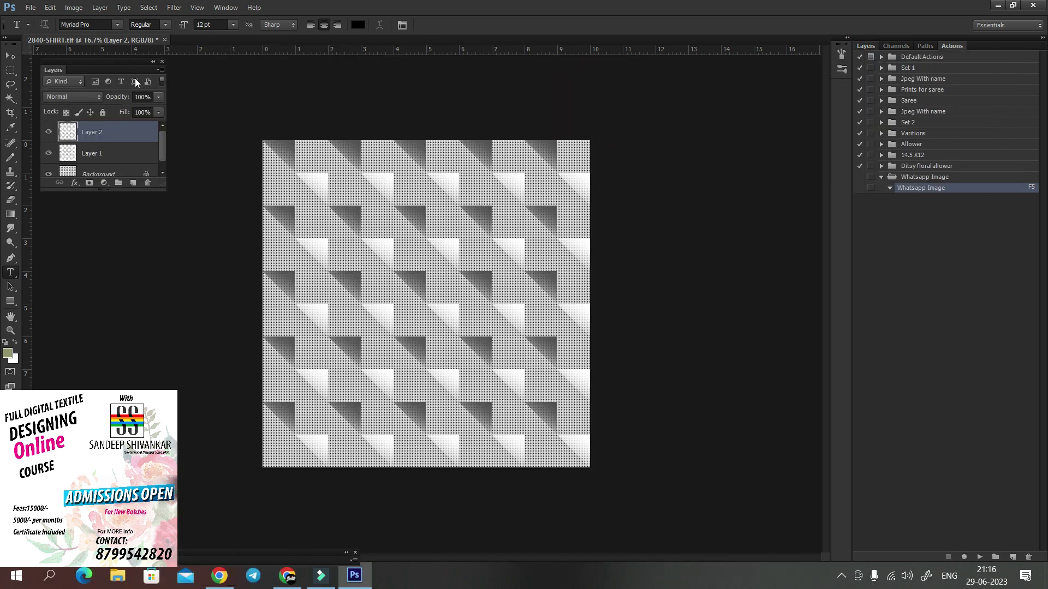
left_click_drag(162, 186, 159, 491)
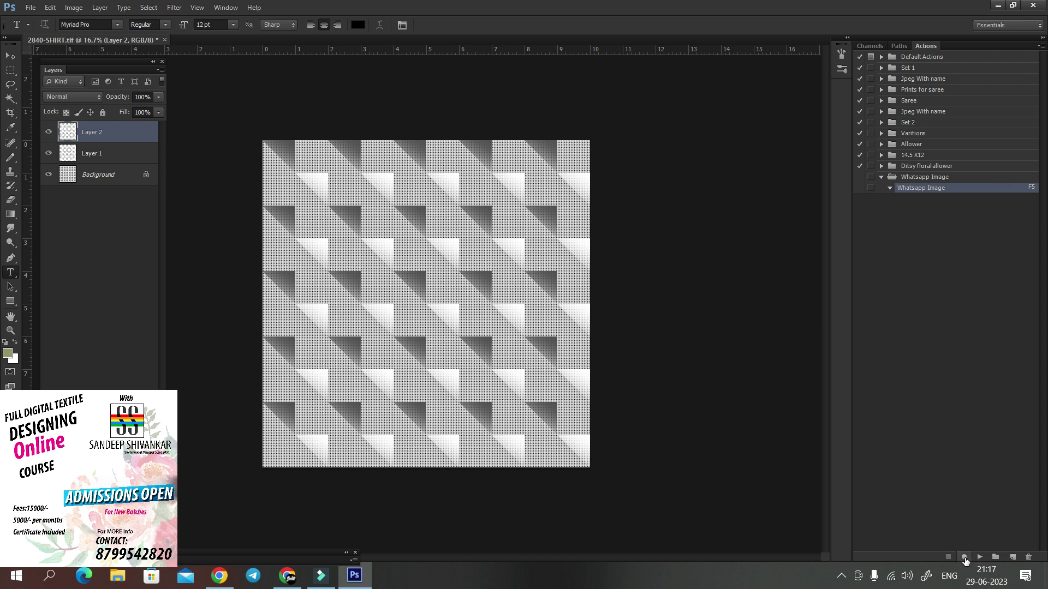
left_click(965, 558)
key("alt+l")
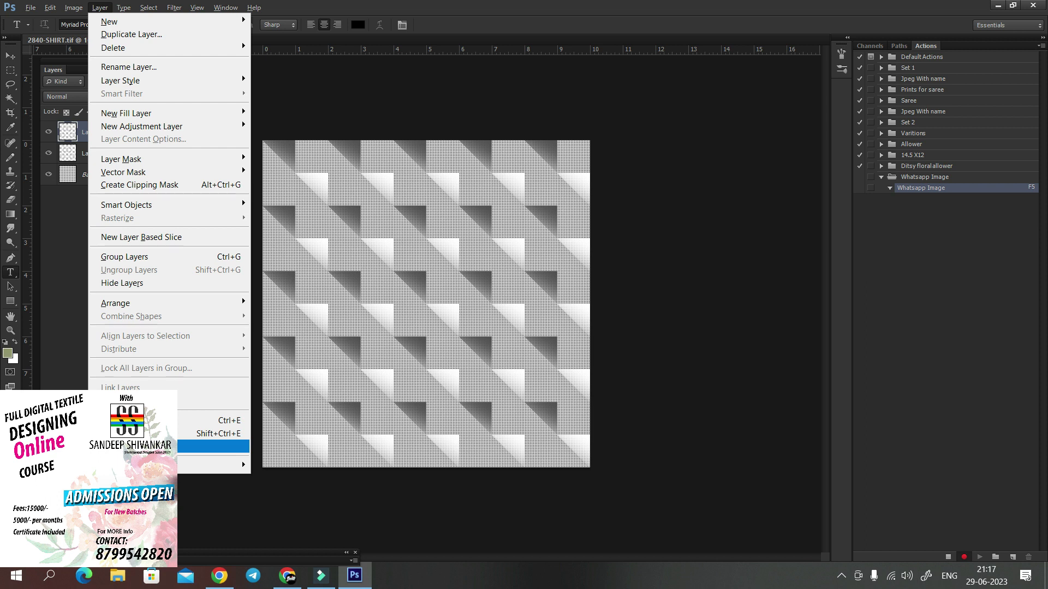
Step: Flatten the image and enter a width of 15 inches in Image Size
left_click(242, 447)
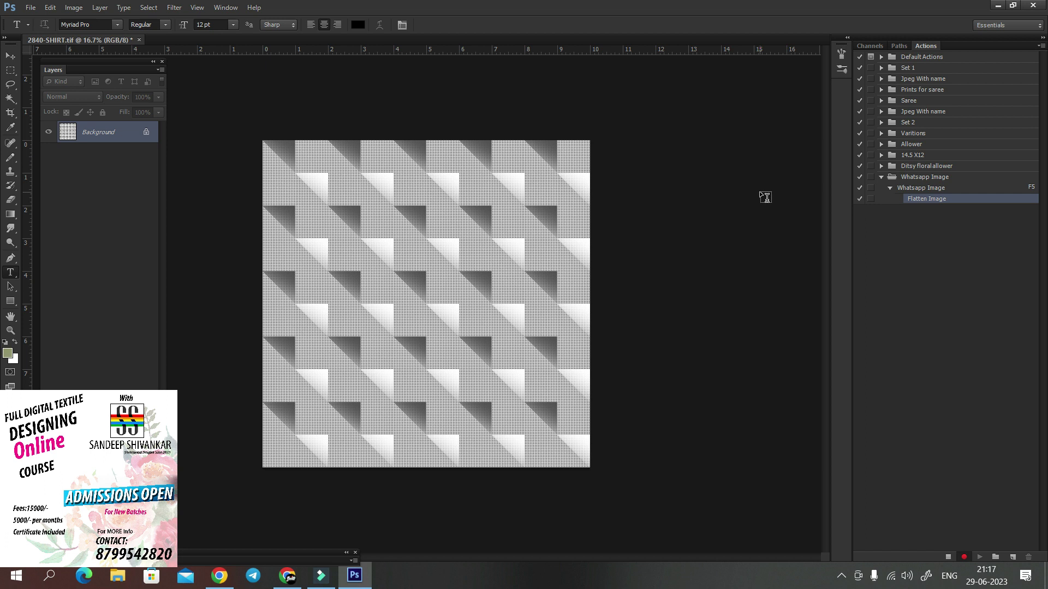
key("alt+i")
key("i")
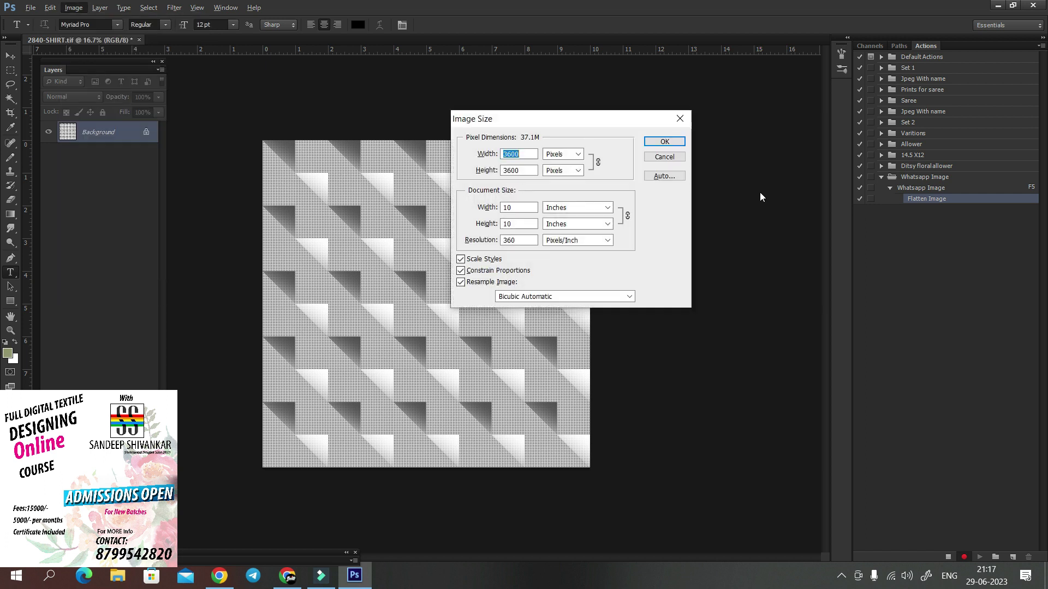
key("Tab")
key("Tab")
key("Tab")
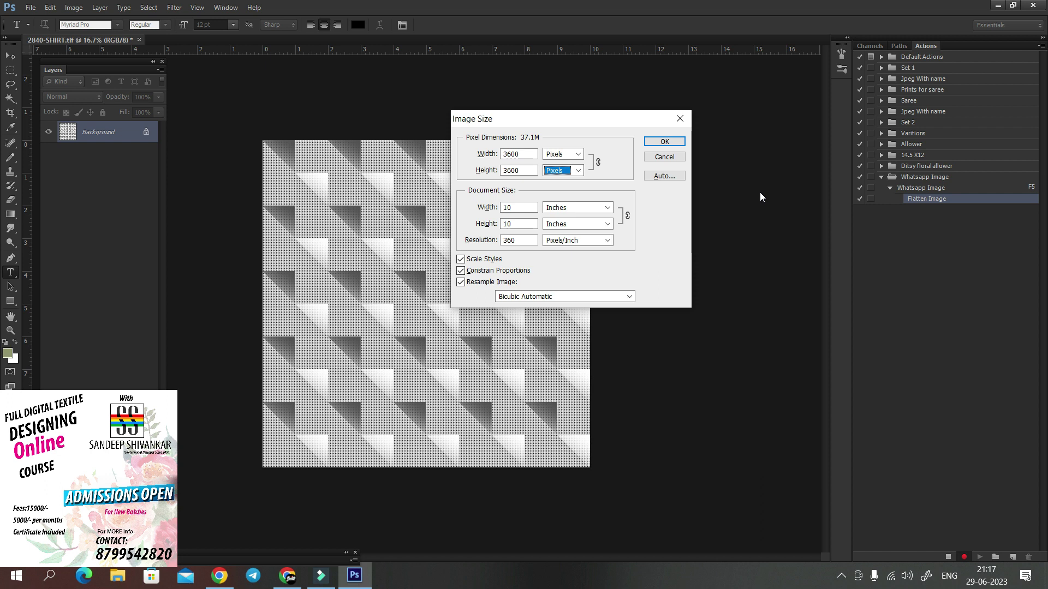
key("Tab")
Step: Set resolution to 100 pixels/inch and apply the 15-inch image size
key("Tab")
key("shift+Tab")
type("15")
key("Tab")
key("Tab")
key("Tab")
key("Tab")
type("100")
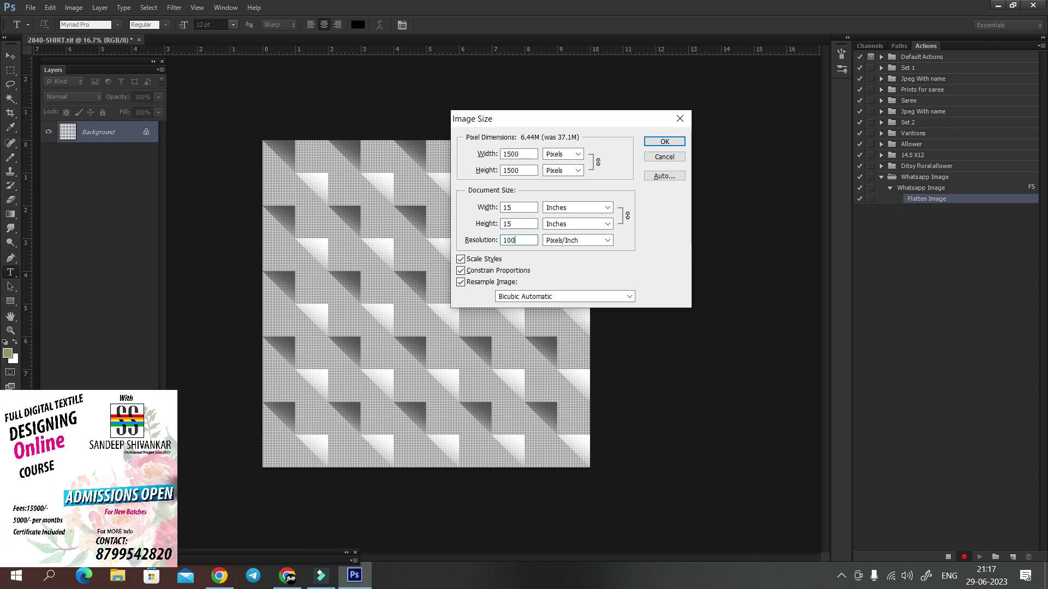
double_click(527, 206)
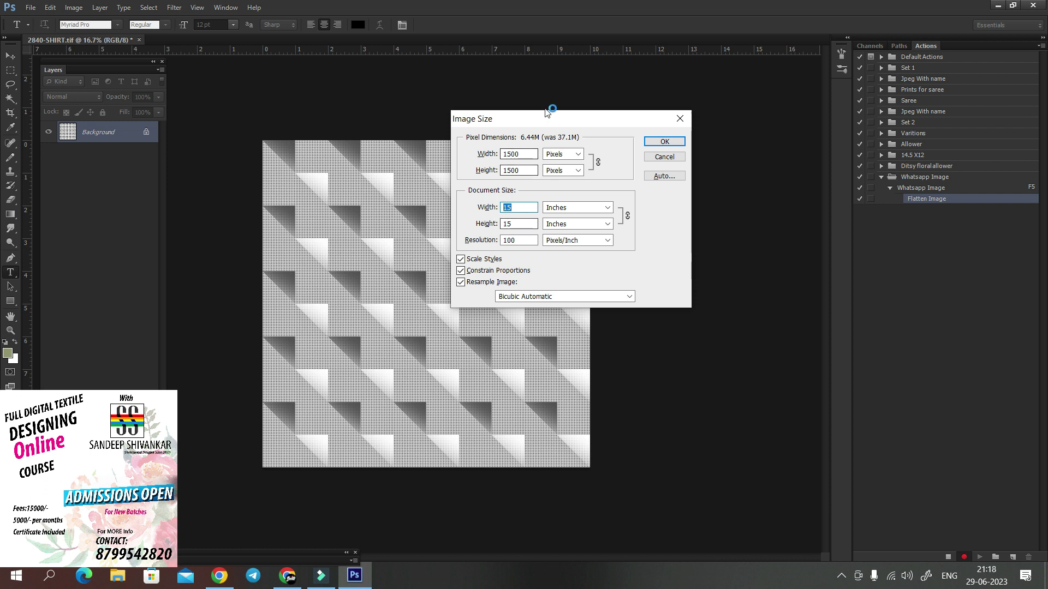
left_click(524, 241)
double_click(525, 241)
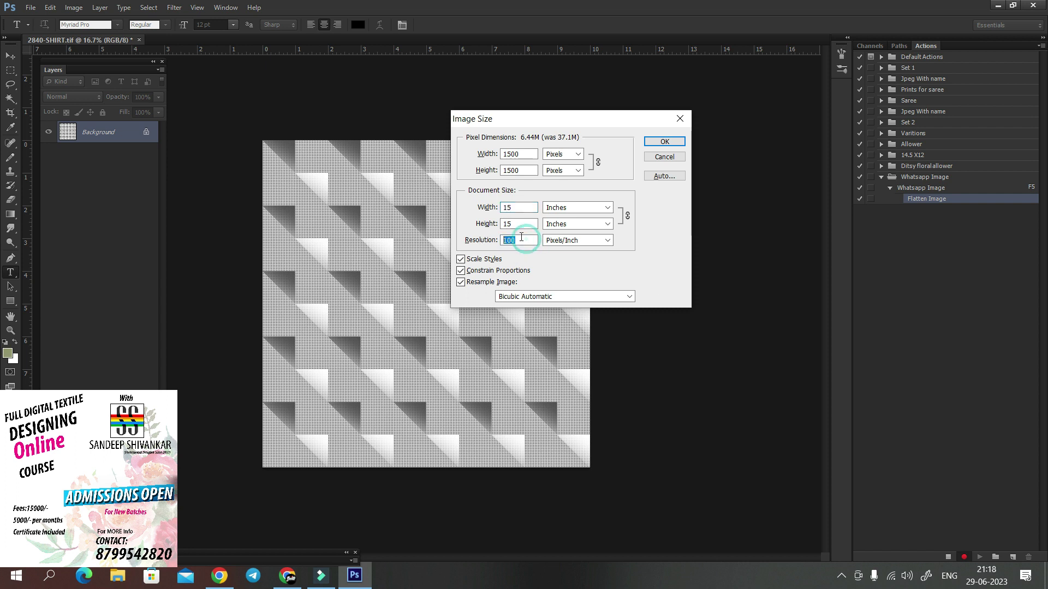
double_click(513, 208)
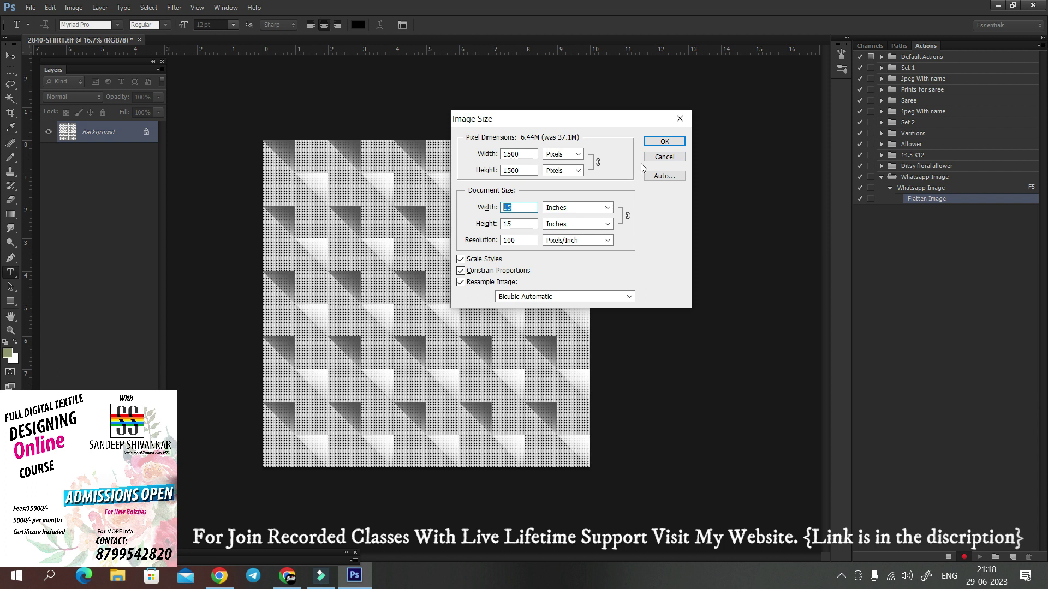
left_click(666, 142)
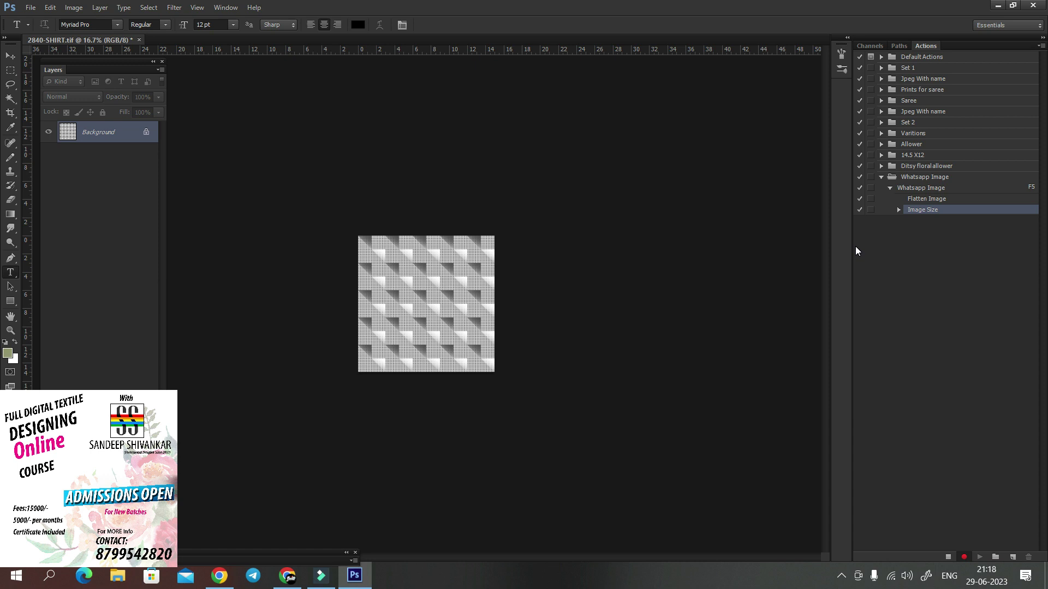
Step: Select all, copy the resized image, and step back three history states
key("ctrl+a")
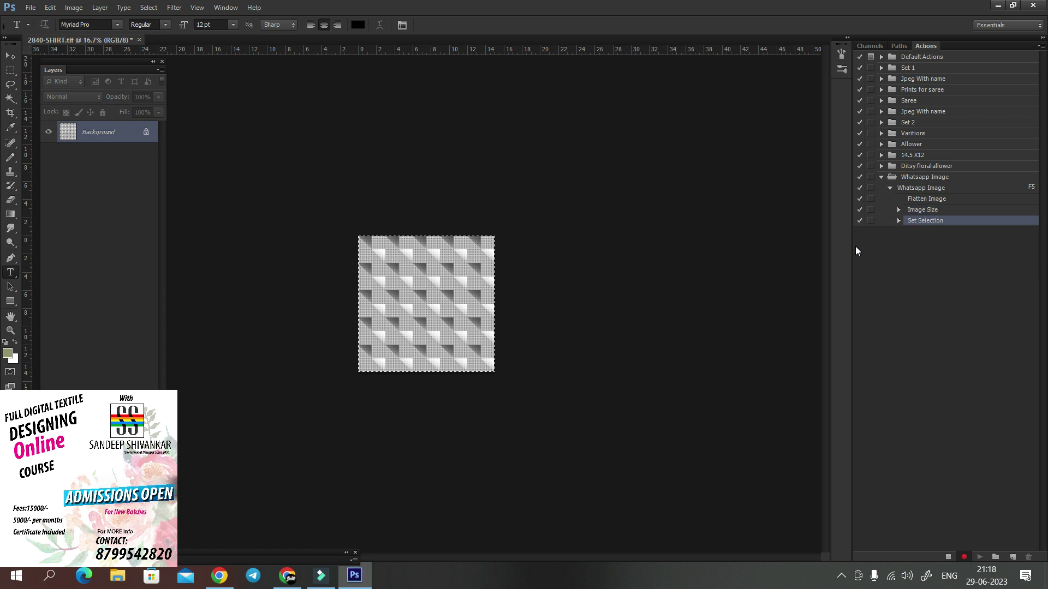
key("ctrl+c")
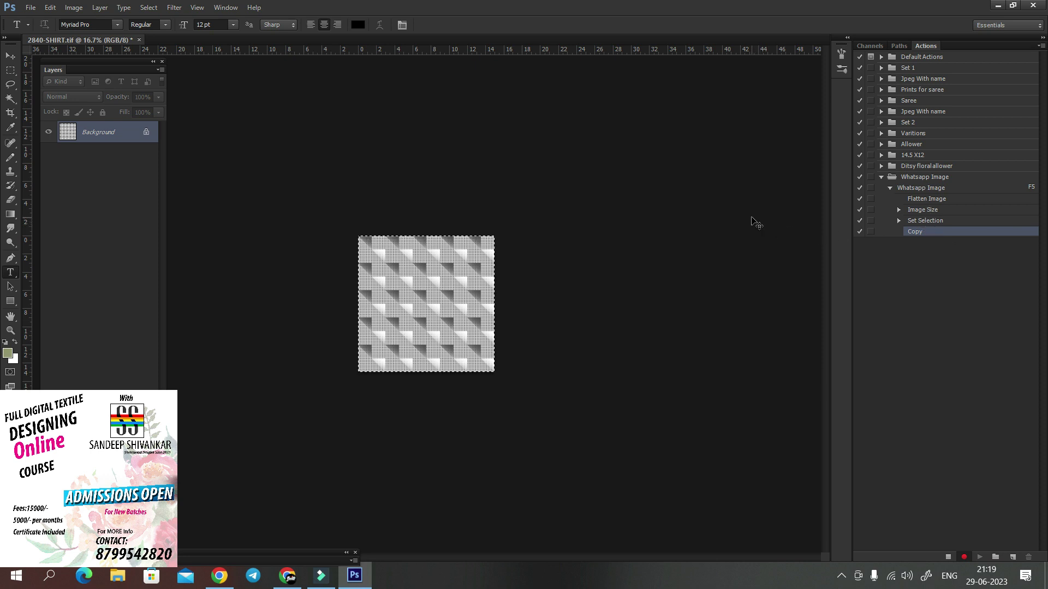
key("ctrl+alt+z")
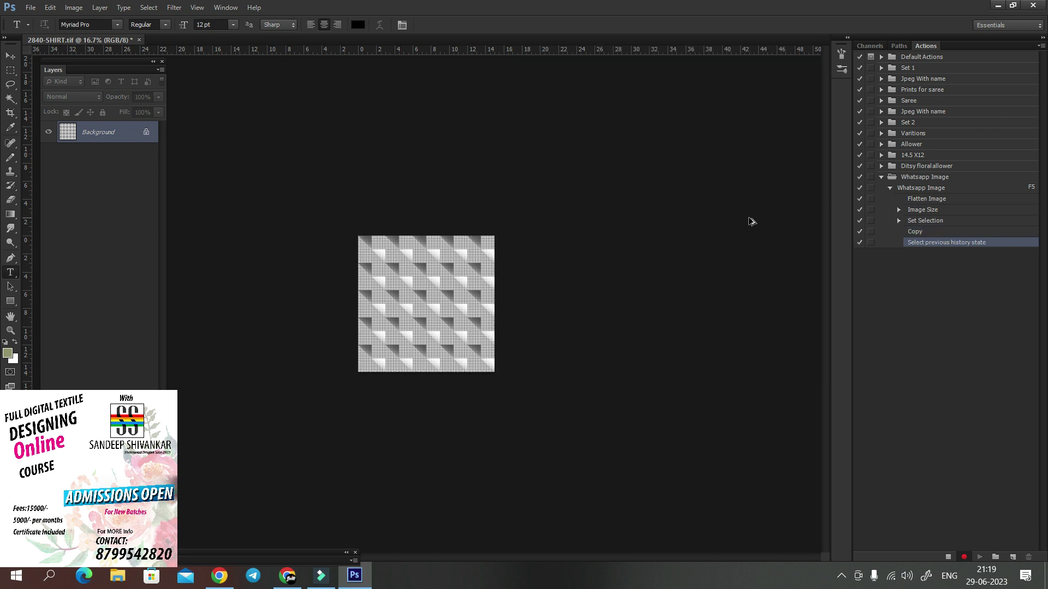
key("ctrl+alt+z")
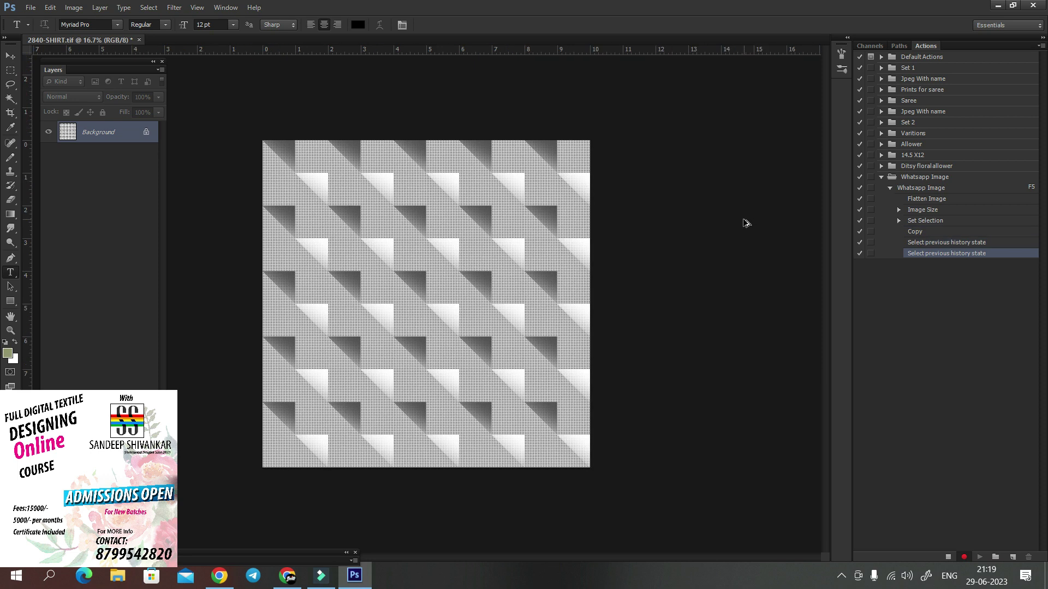
key("ctrl+alt+z")
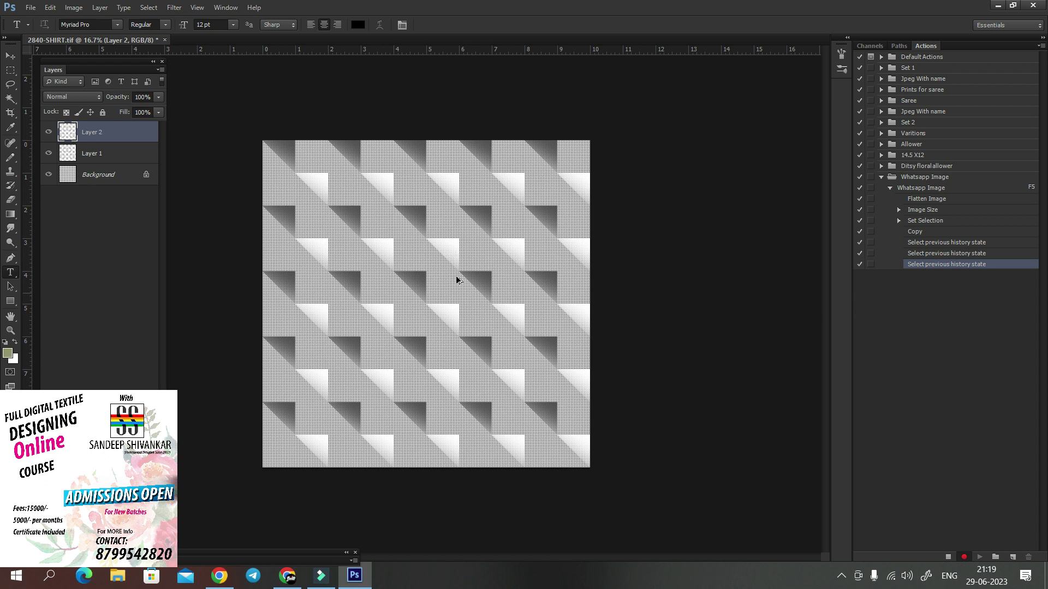
Step: Stop recording the action and close the design without saving
left_click(948, 557)
key("ctrl+w")
left_click(540, 216)
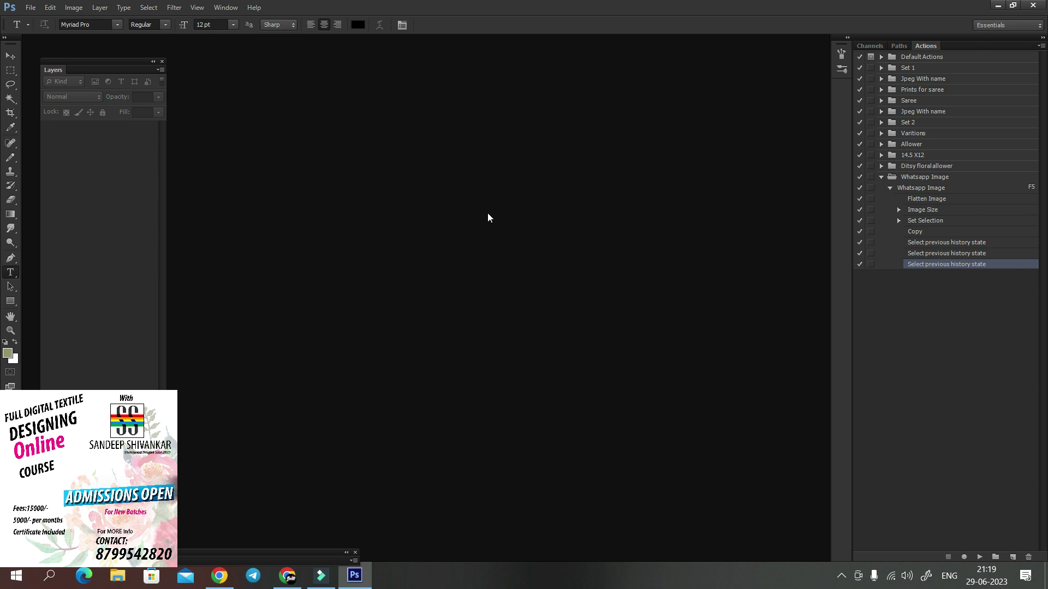
Step: Open 2843-SHIRT, run the Whatsapp Image action with F5, and switch to Chrome
key("ctrl+o")
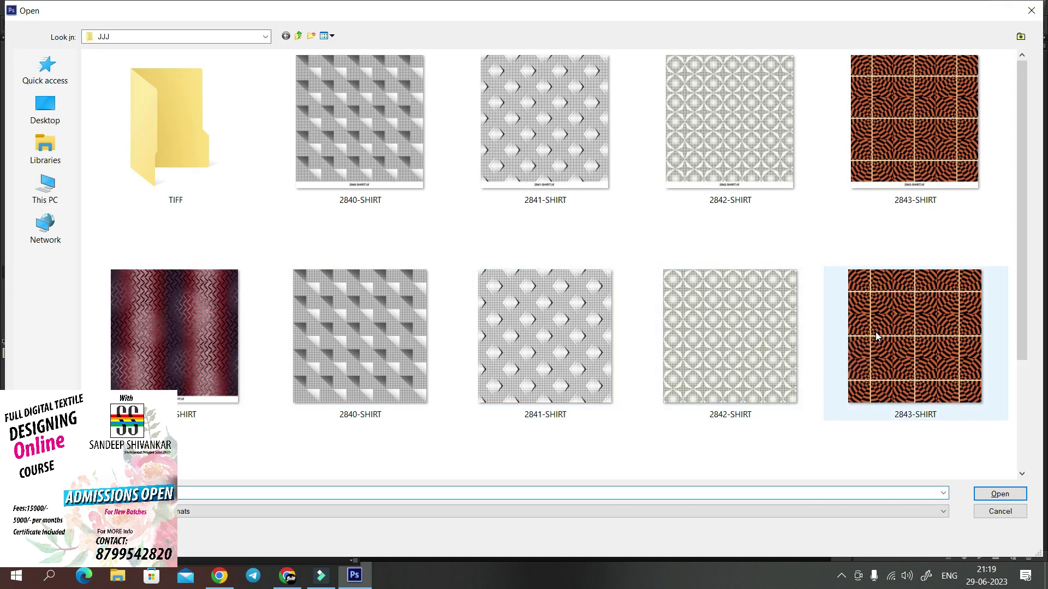
double_click(898, 330)
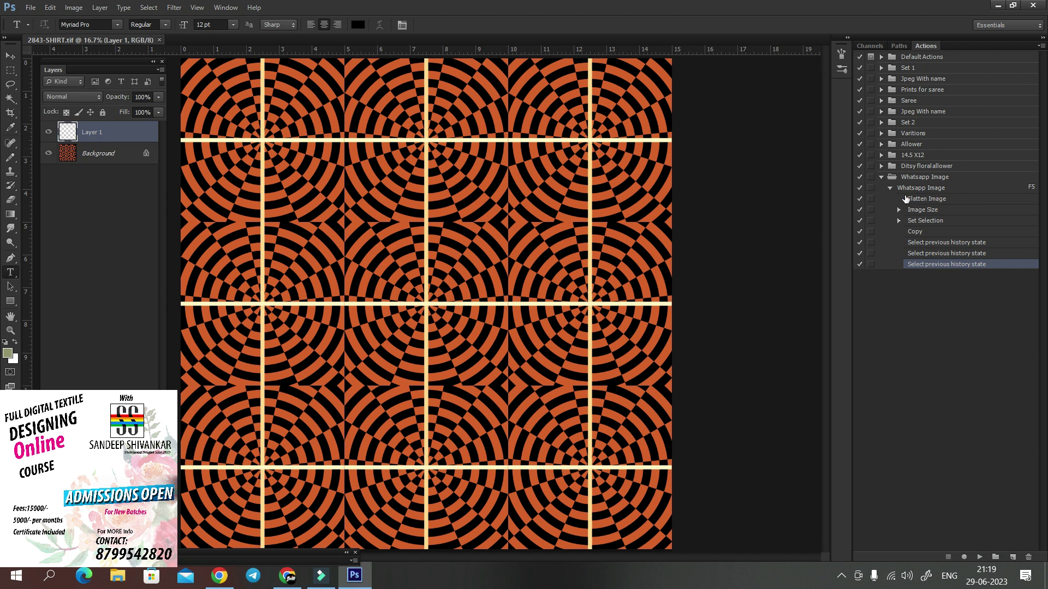
key("F5")
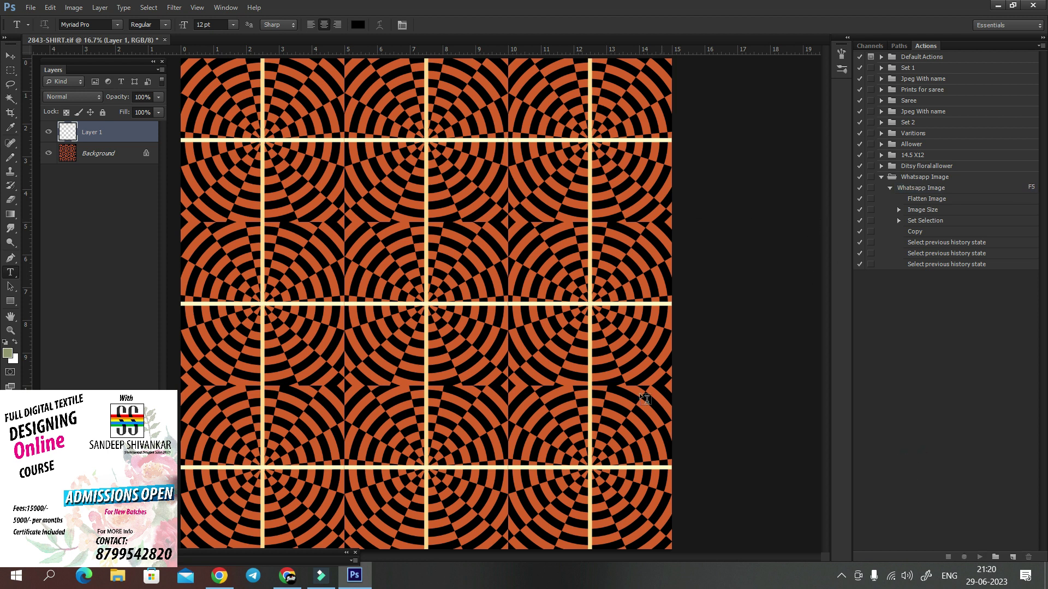
left_click(288, 576)
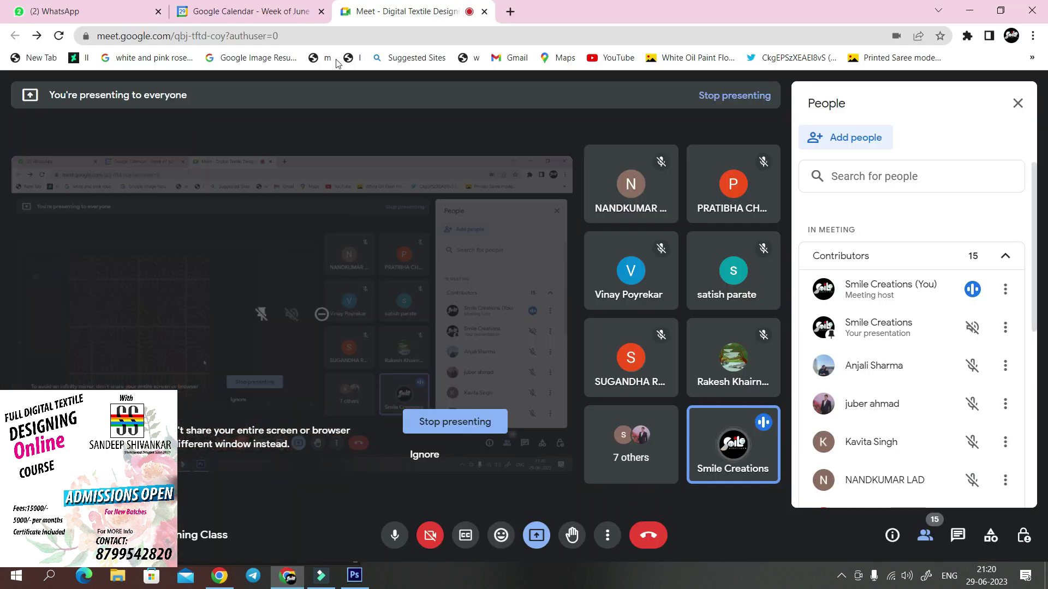
Step: Paste the orange pattern into the WhatsApp Web group-chat draft, dismiss the notification prompt, and return to Photoshop
left_click(84, 12)
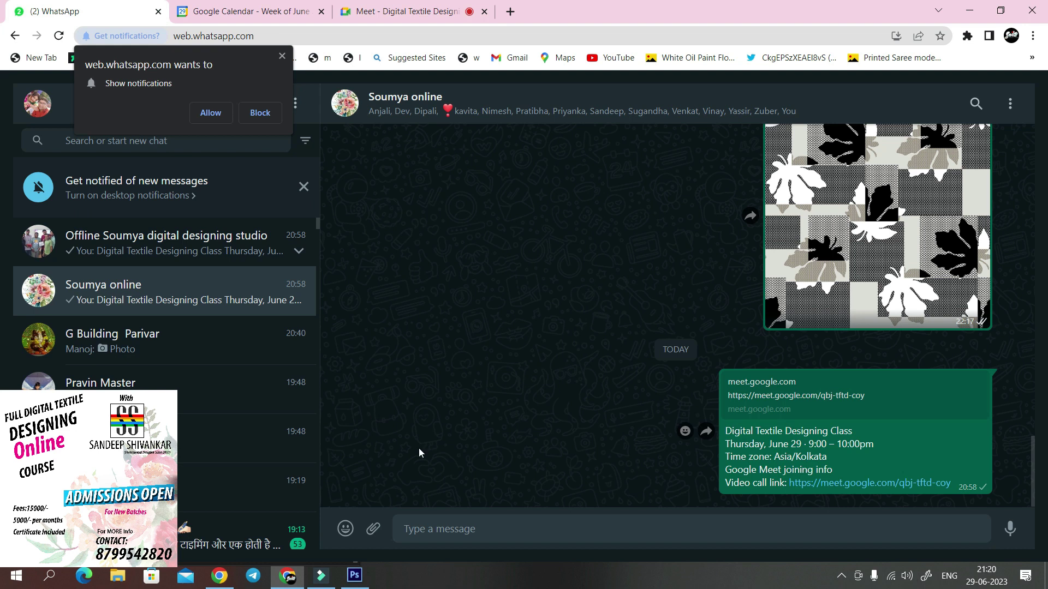
left_click(470, 525)
key("ctrl+v")
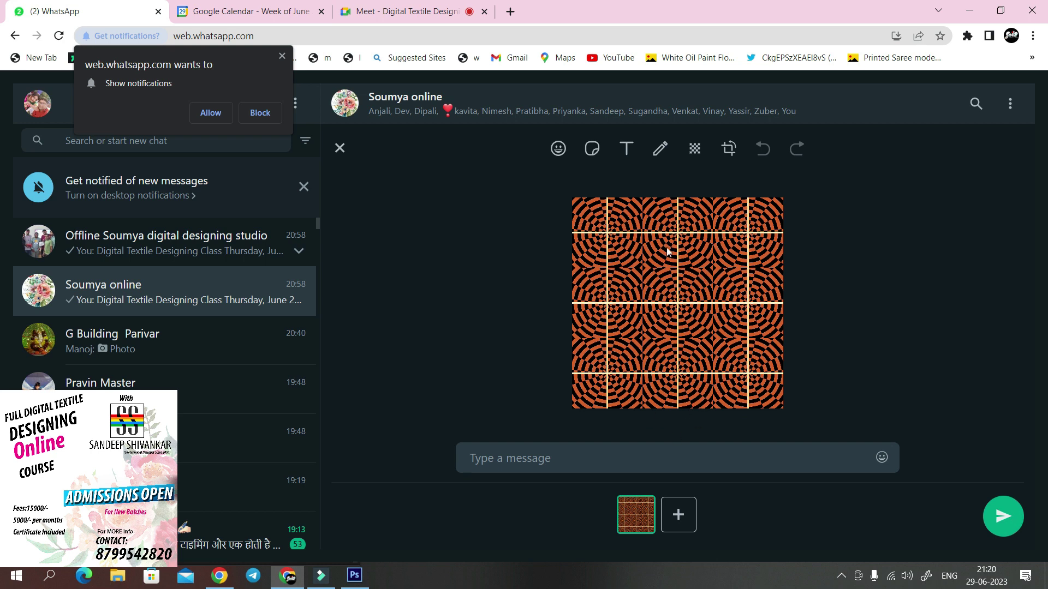
left_click(282, 56)
key("alt+Tab")
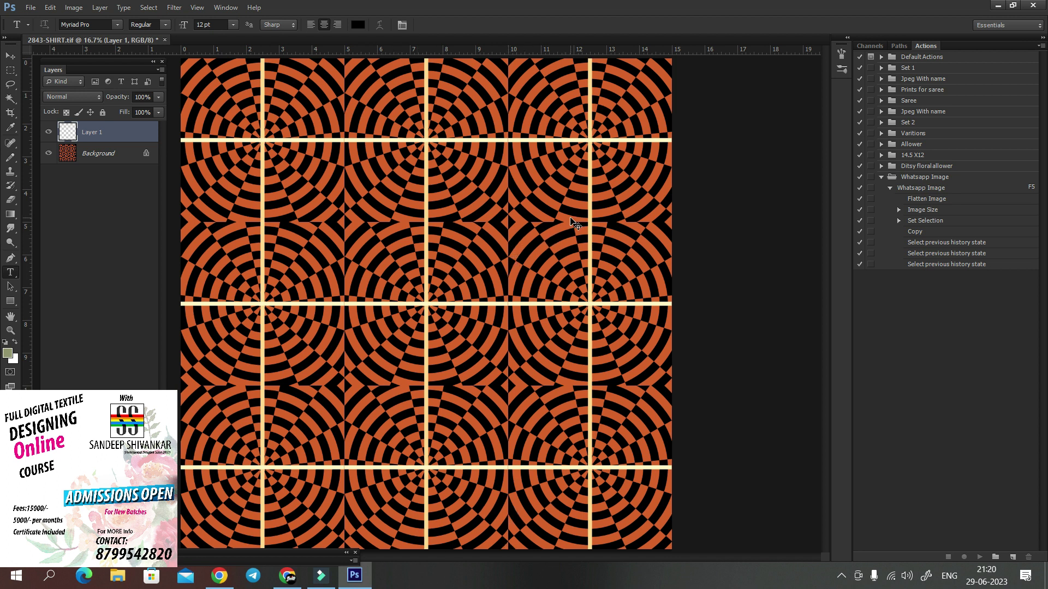
Step: Zoom the orange pattern out from 16.7% to 12.5%, then bring up the Image Size settings
key("ctrl+minus")
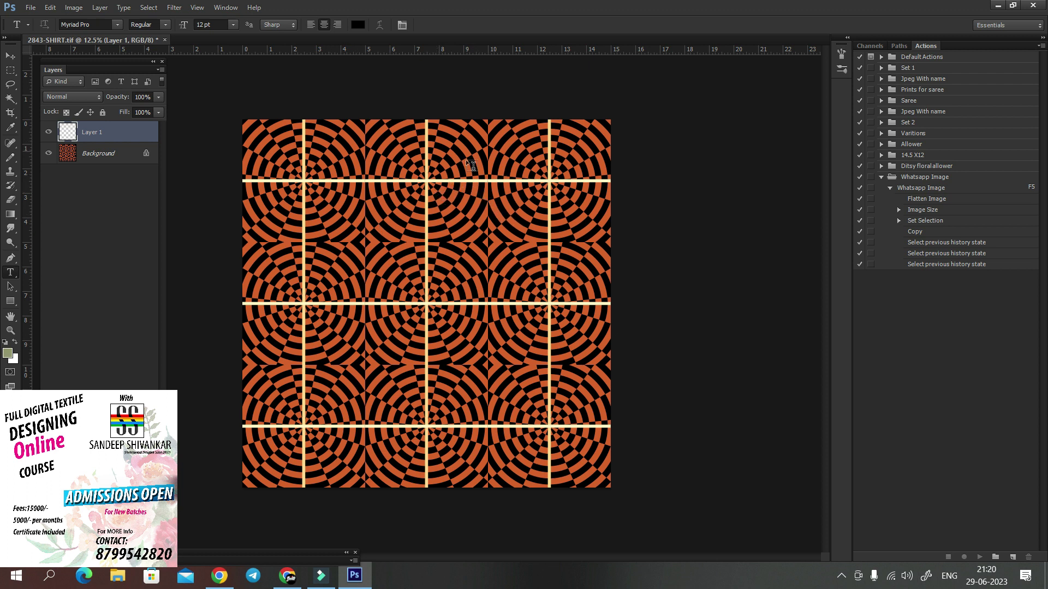
key("ctrl+alt+i")
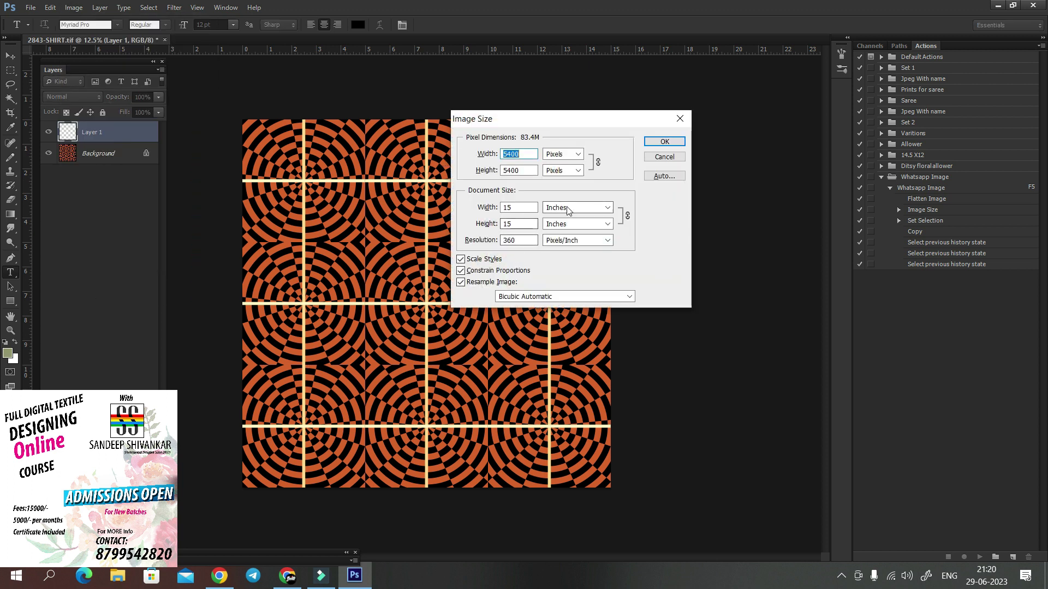
key("Escape")
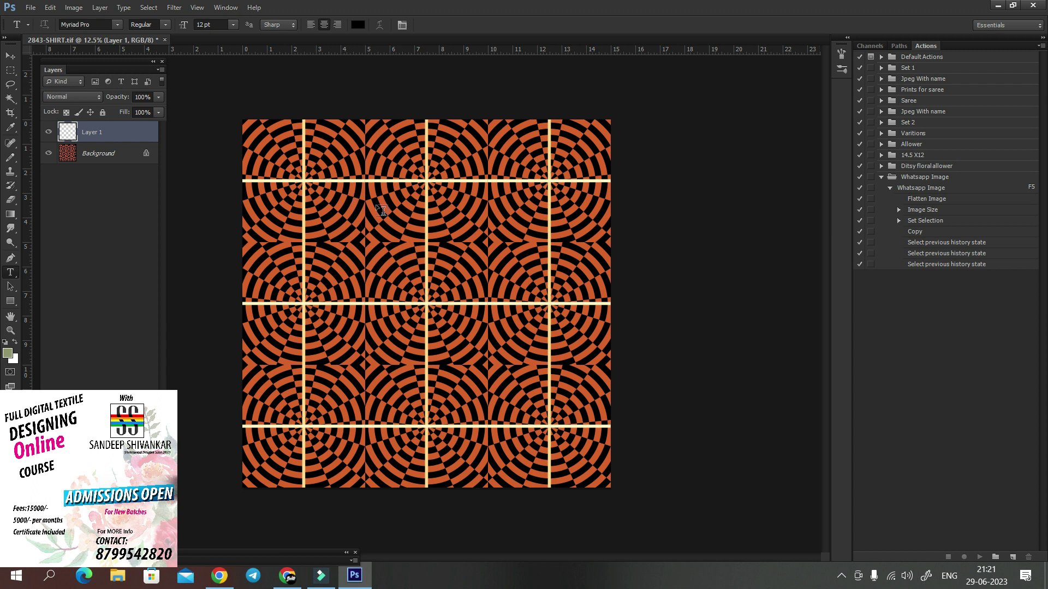
left_click(882, 145)
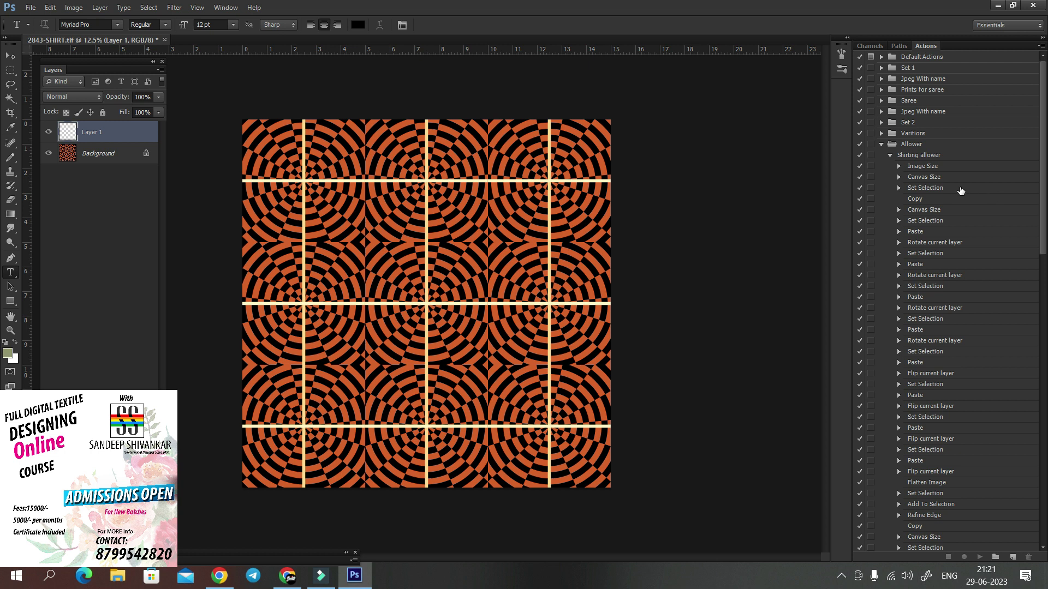
Step: Collapse the Allower action set and duplicate the 2843-SHIRT pattern document
left_click(881, 144)
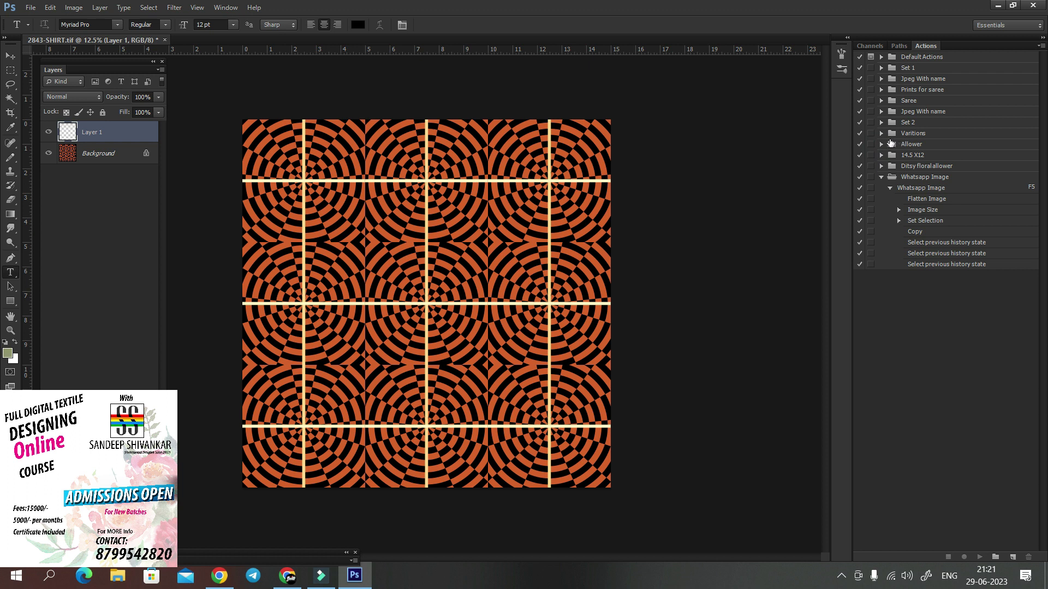
key("alt+i")
key("d")
key("Return")
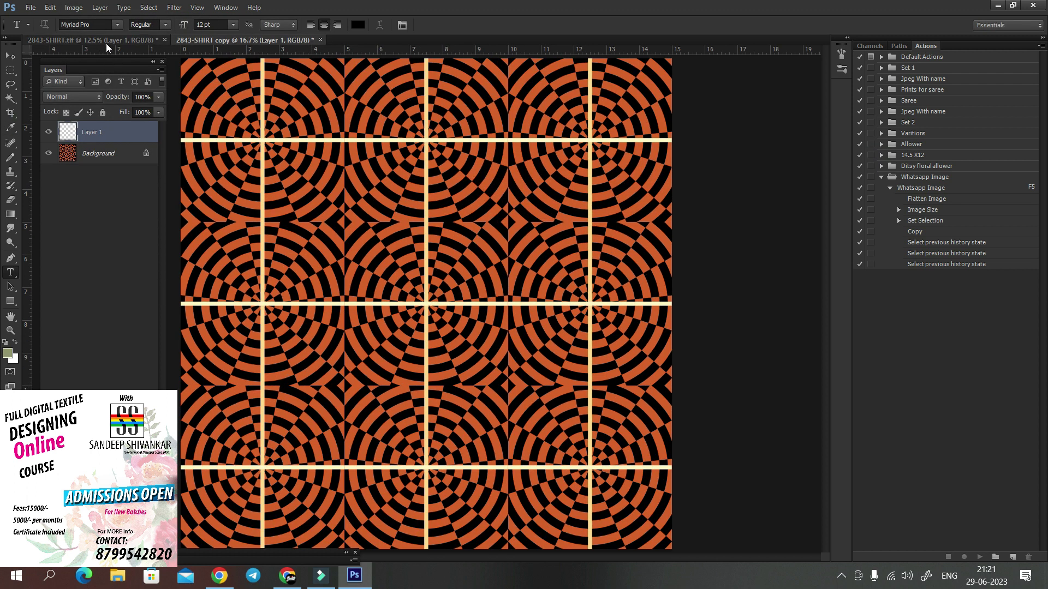
Step: Close the original and duplicate pattern documents without saving, then bring up the Open dialog
left_click(106, 41)
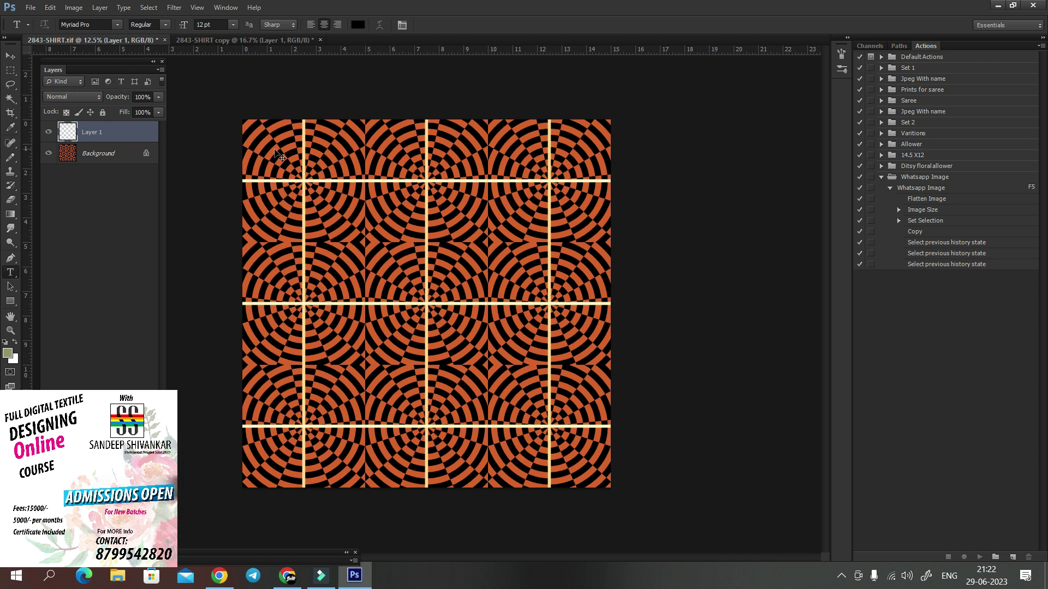
key("ctrl+w")
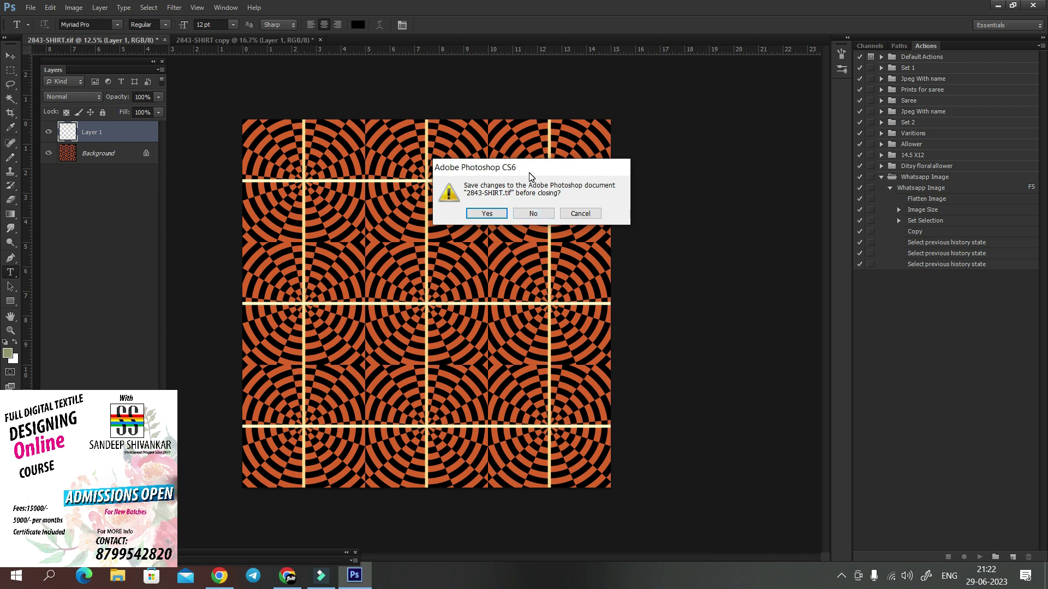
key("Escape")
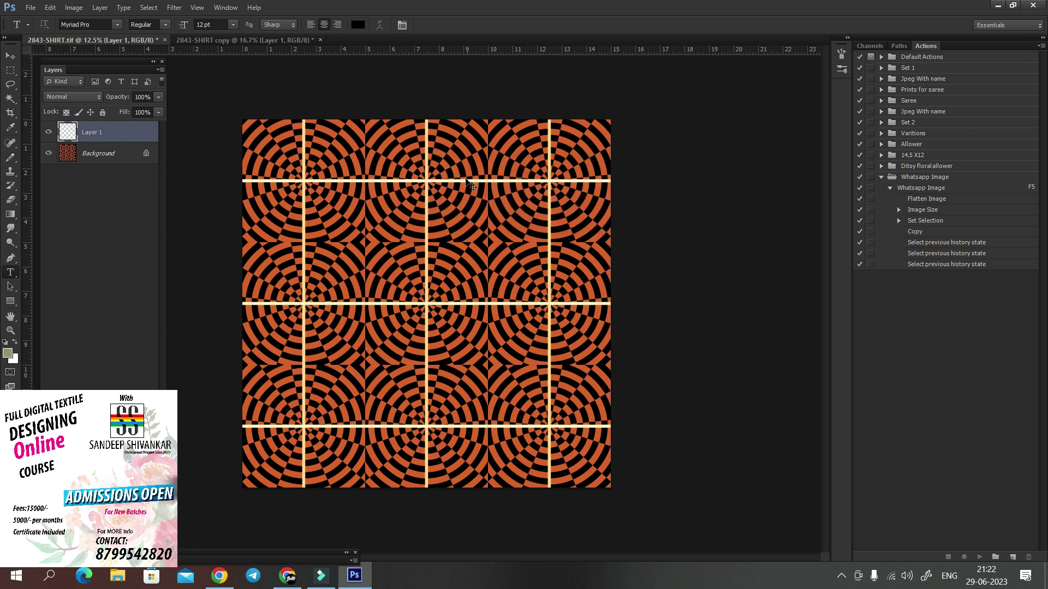
key("ctrl+w")
left_click(534, 212)
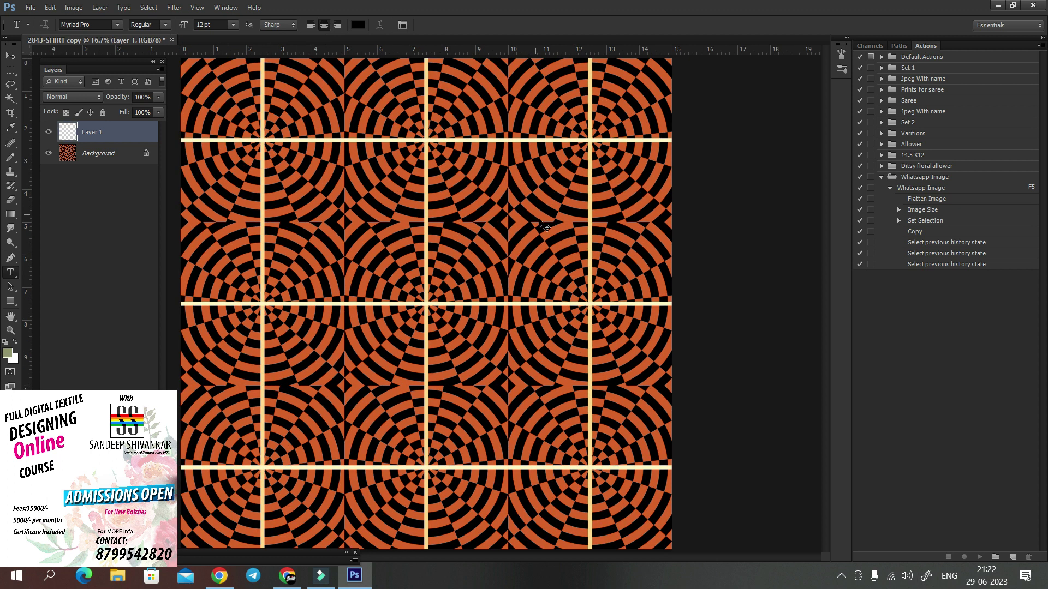
key("ctrl+w")
left_click(541, 214)
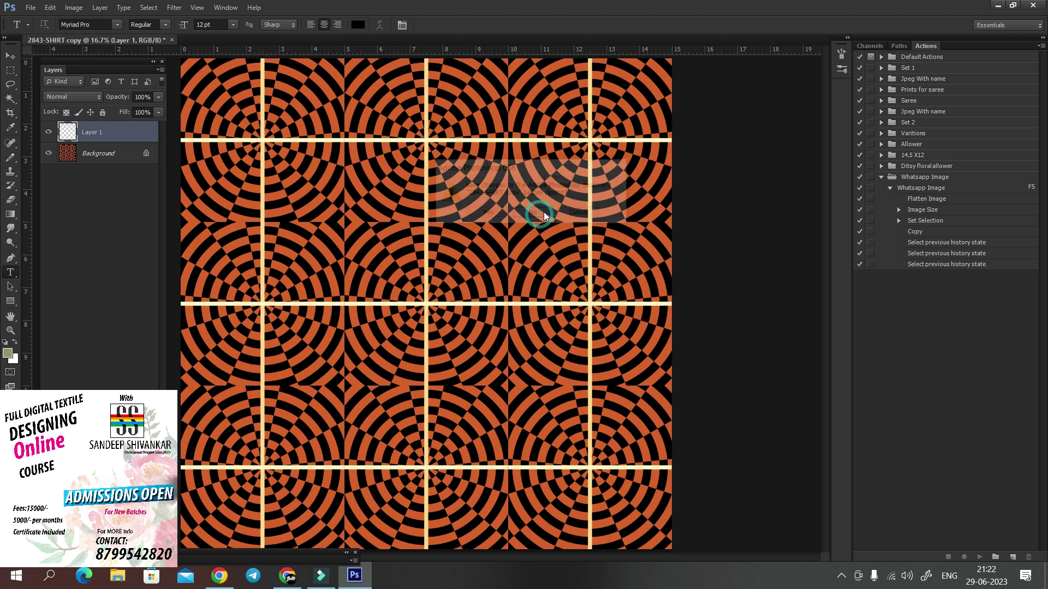
key("ctrl+o")
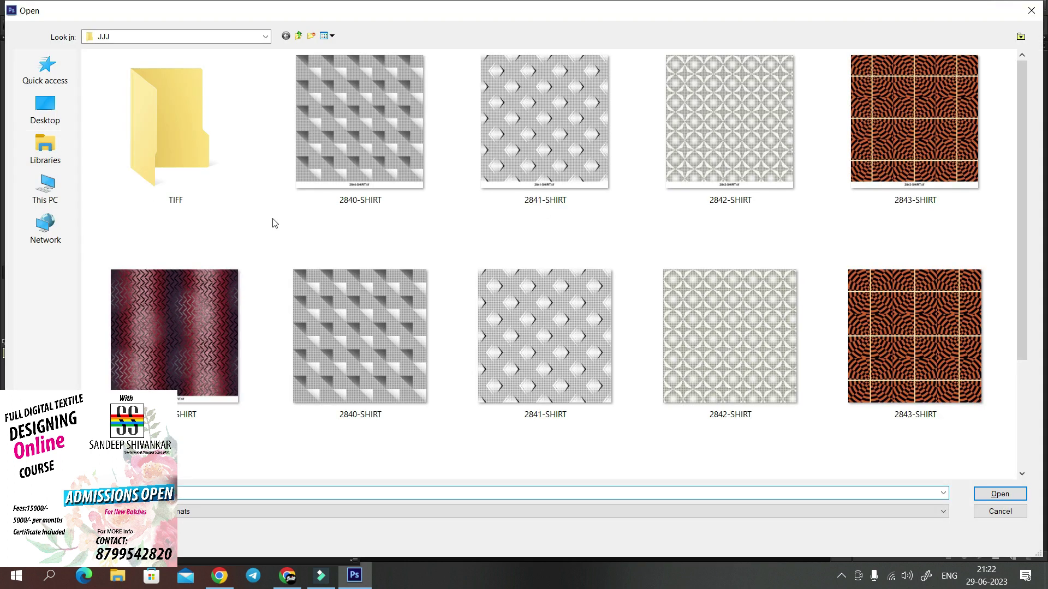
Step: Browse This PC to drive D and open the Pareenita folder
left_click(48, 189)
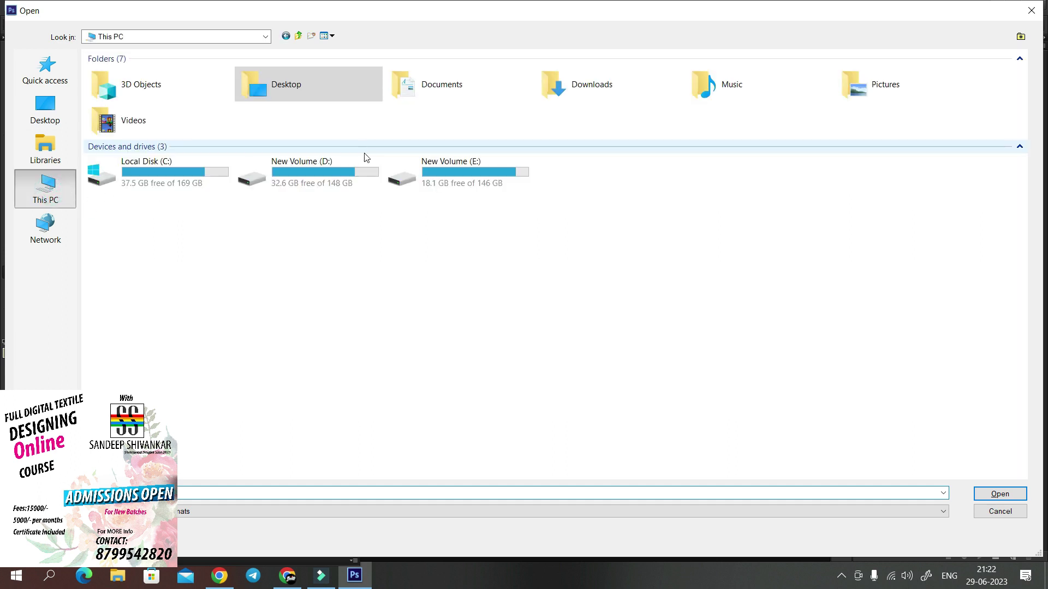
double_click(322, 181)
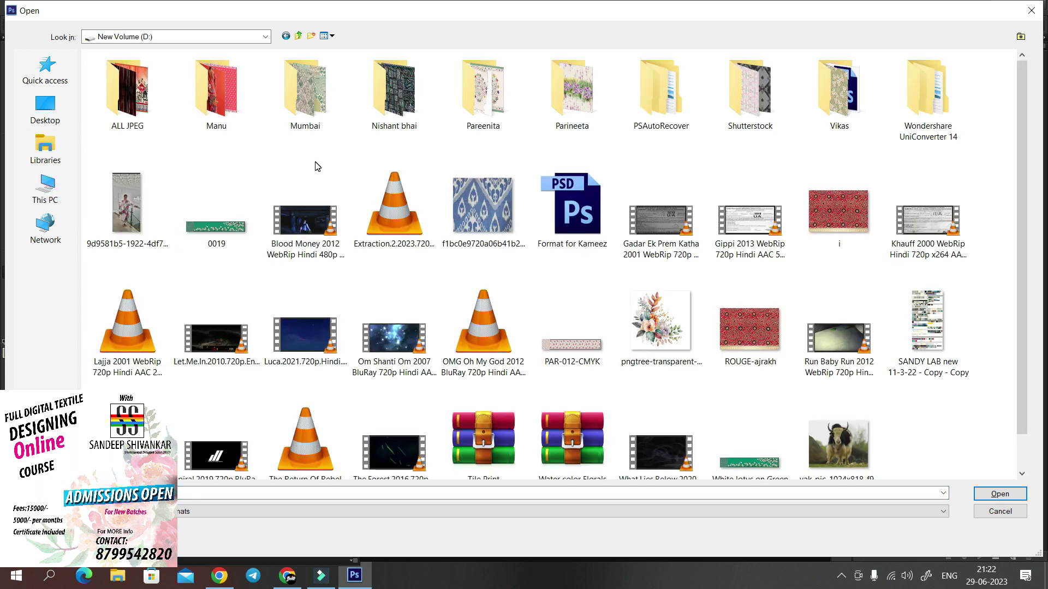
key("Up")
key("Right")
key("Down")
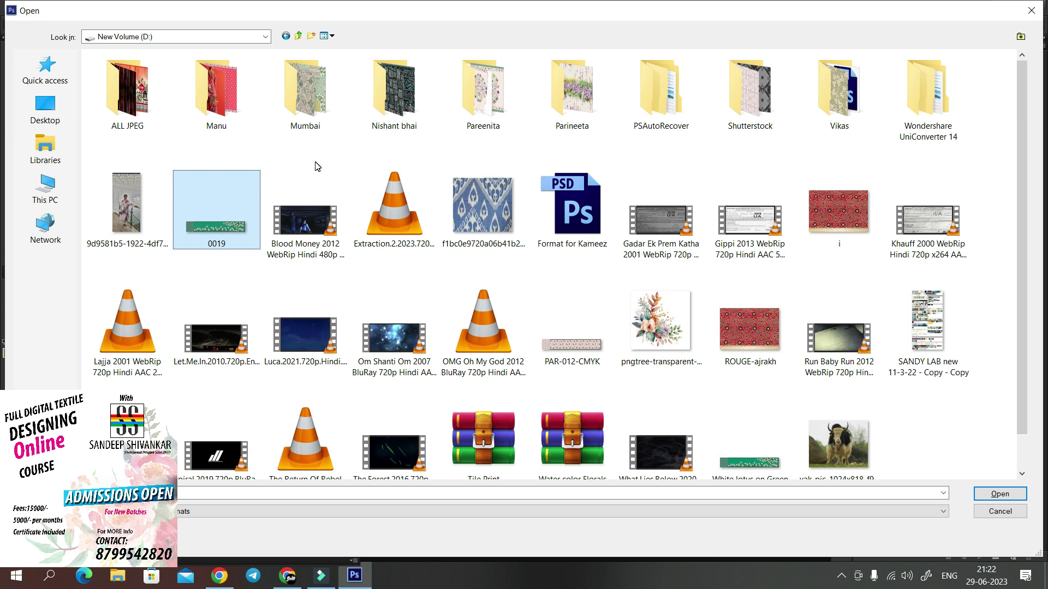
key("Up")
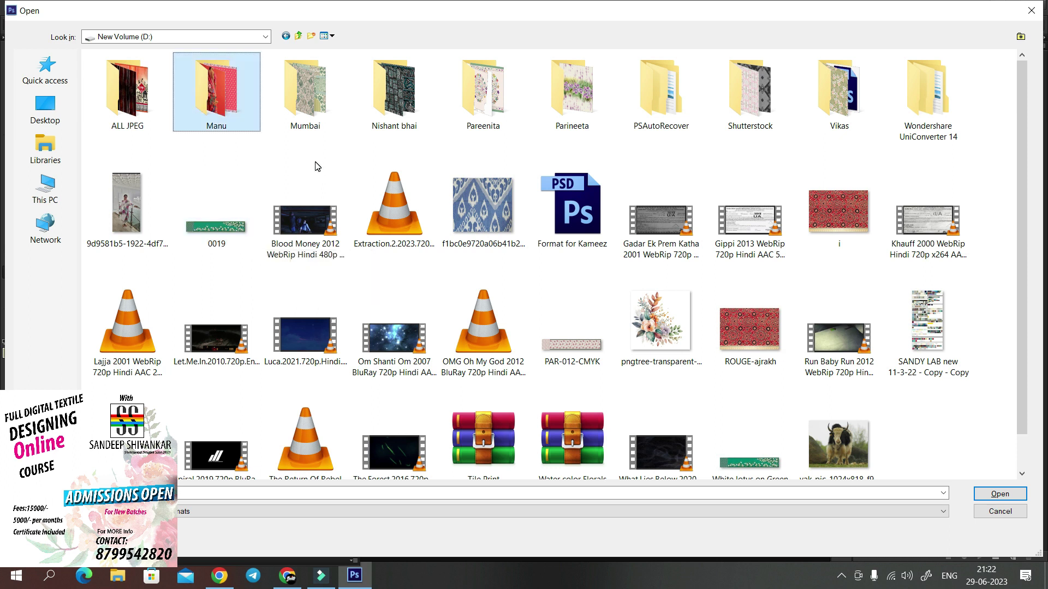
key("Right")
key("Right")
key("Left")
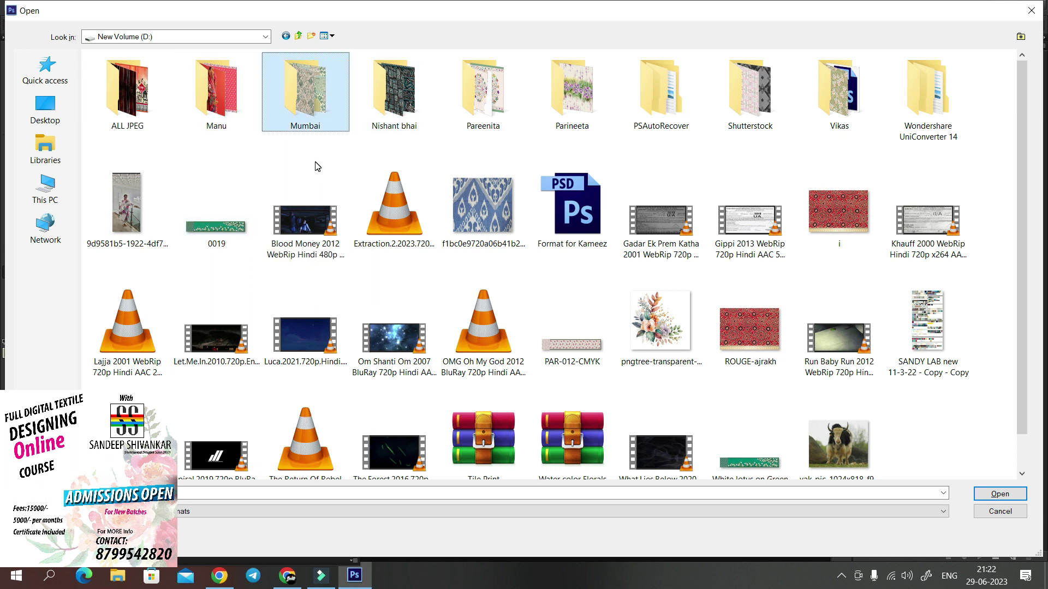
key("Right")
key("Right")
key("Return")
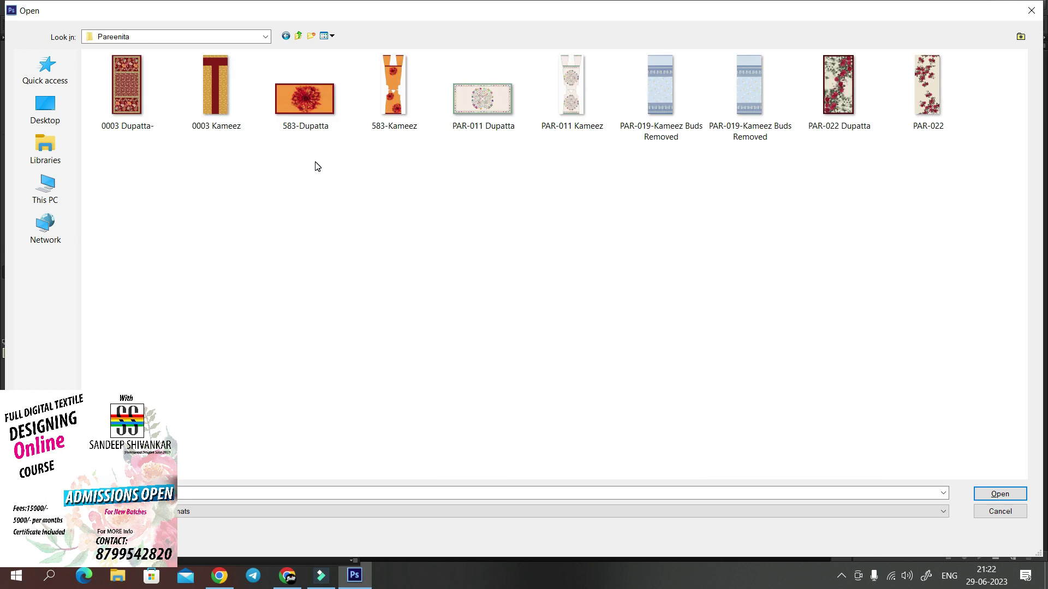
Step: Return to drive D, open the Parineeta folder, and open the floral border file 001
key("Right")
key("Right")
key("BackSpace")
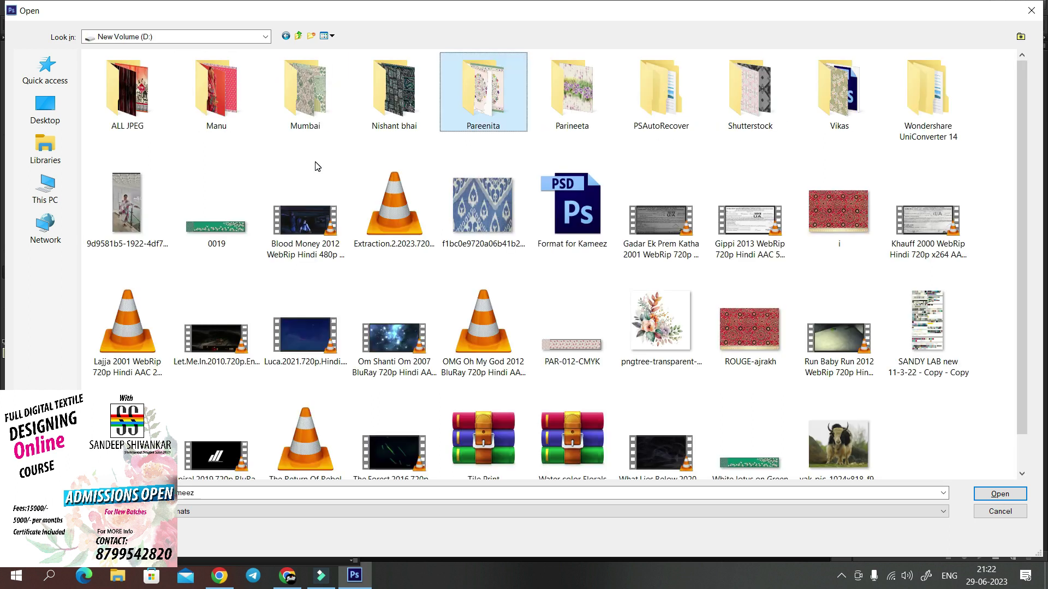
key("Right")
key("Return")
key("Right")
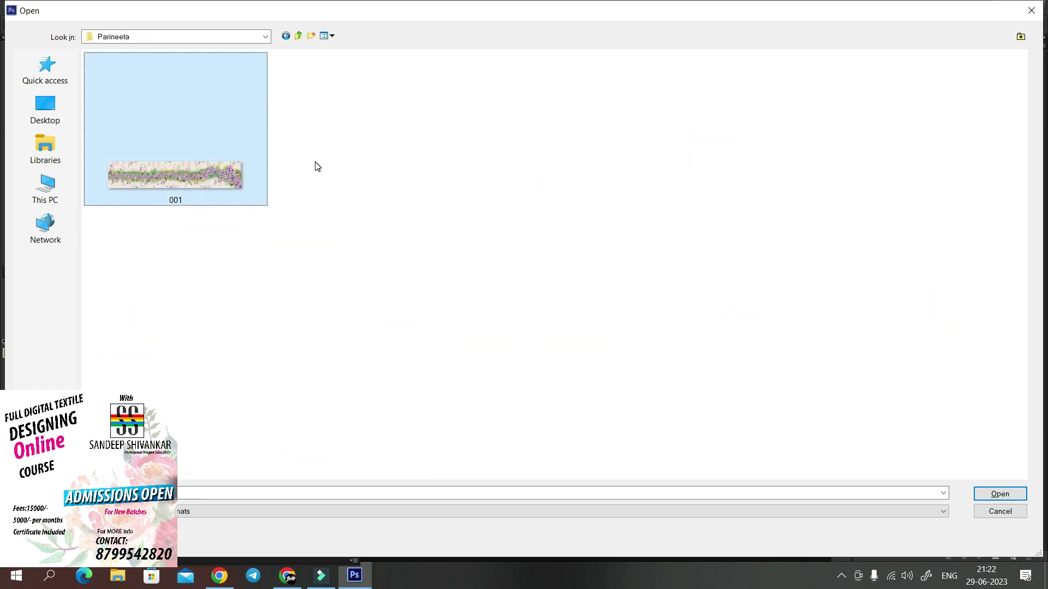
key("Return")
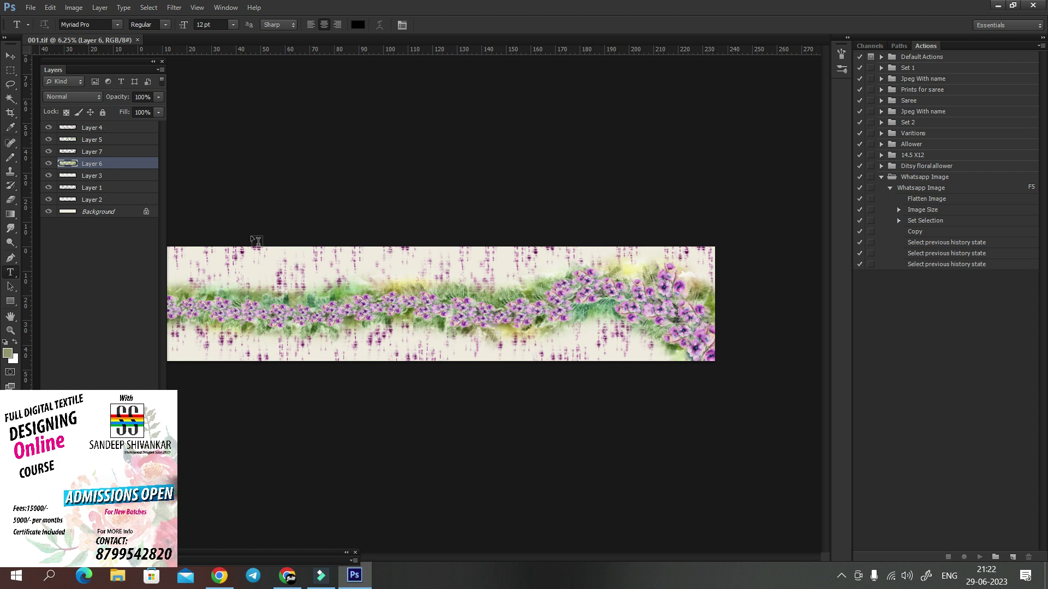
Step: Check the floral border's Image Size in centimetres, then play the Whatsapp Image action
key("alt+i")
key("i")
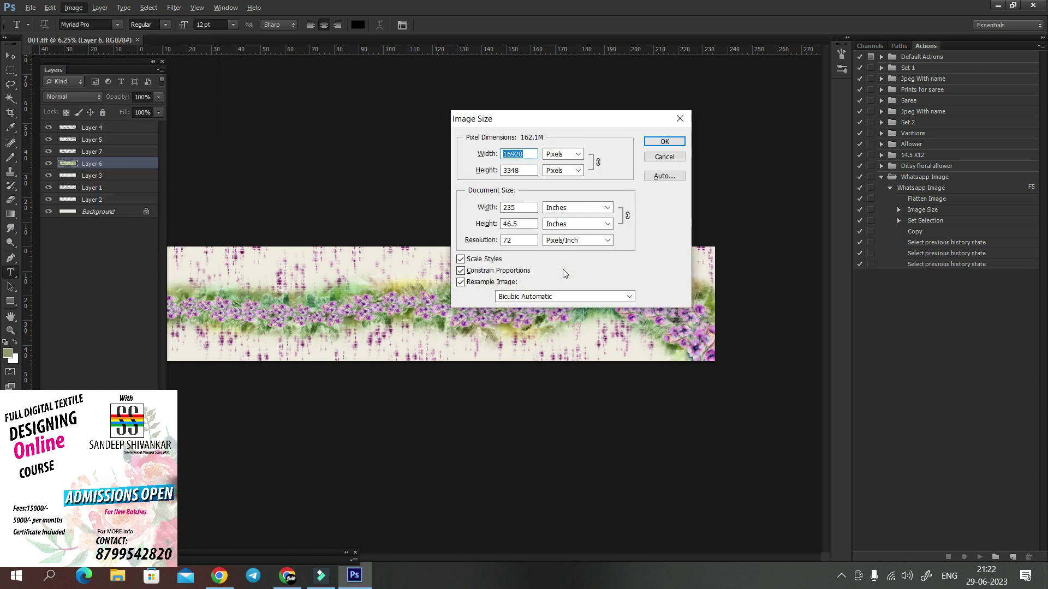
left_click(518, 207)
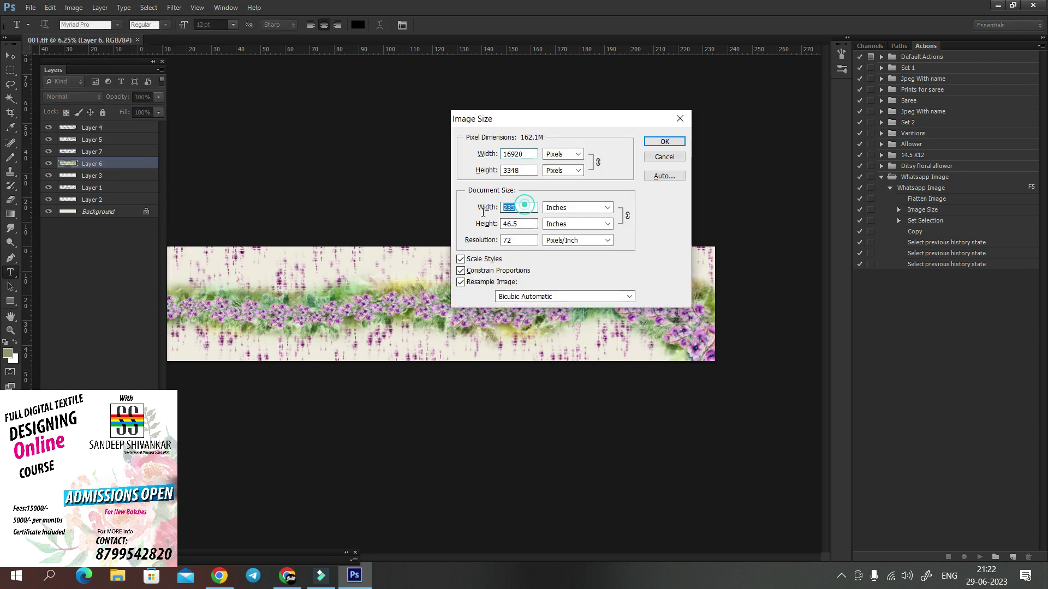
left_click(578, 207)
left_click(576, 245)
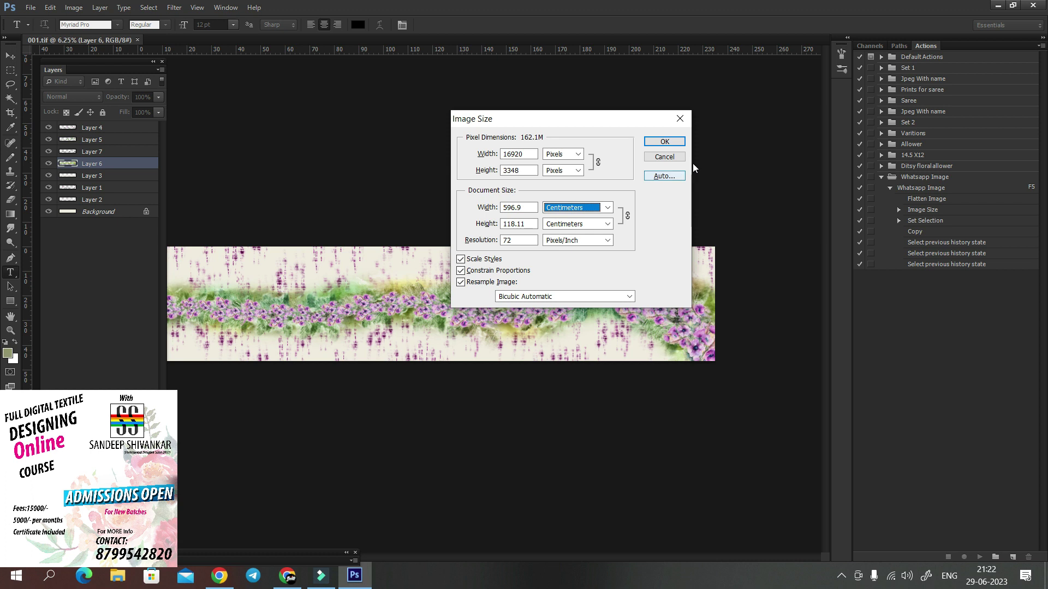
left_click(664, 157)
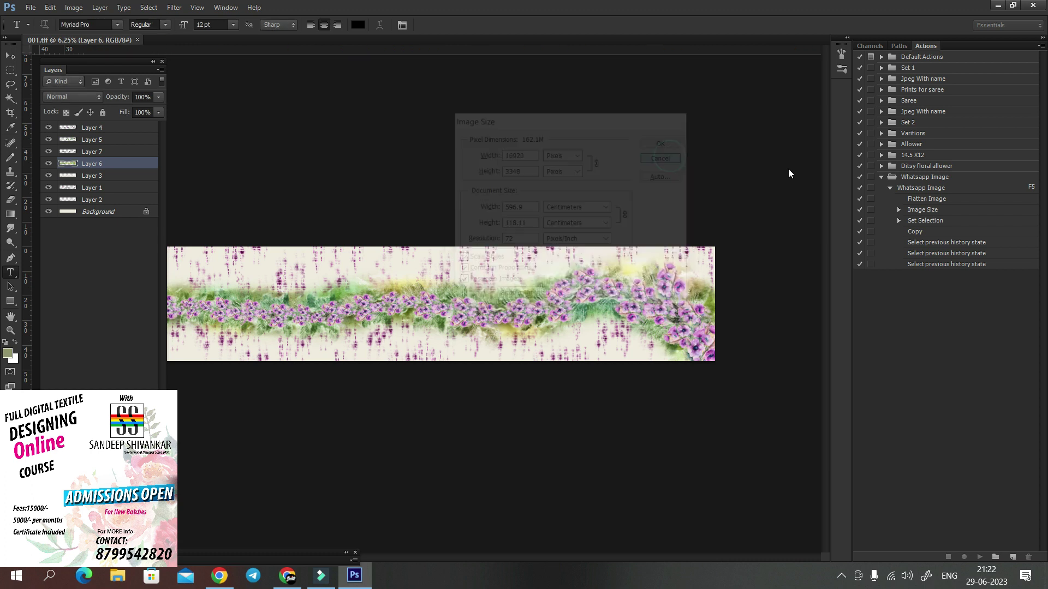
left_click(963, 189)
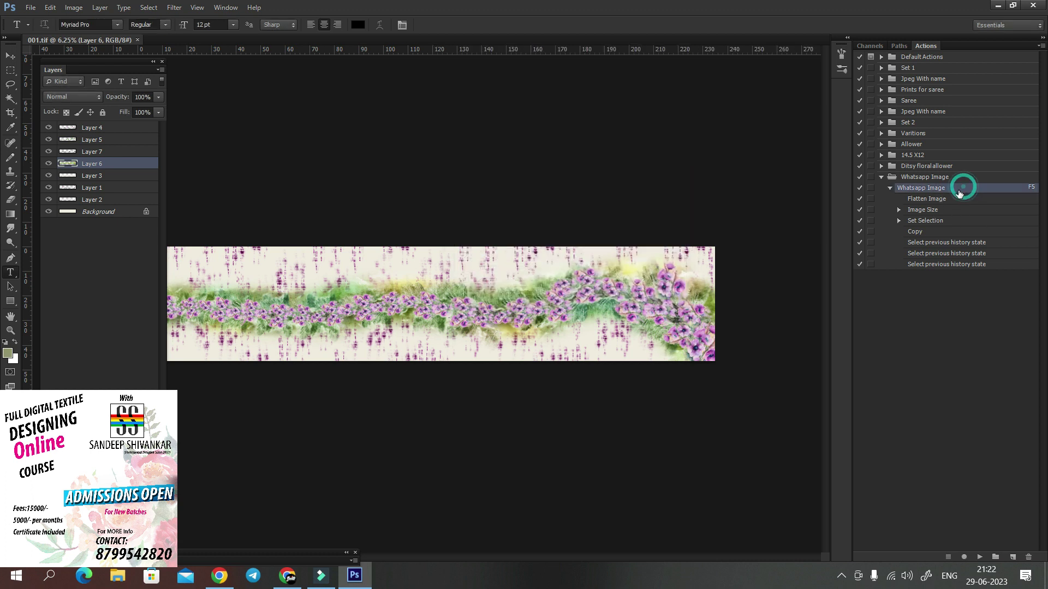
left_click(981, 557)
Step: Paste the floral border 001 into the WhatsApp chat draft and switch back to Photoshop
left_click(288, 575)
key("ctrl+v")
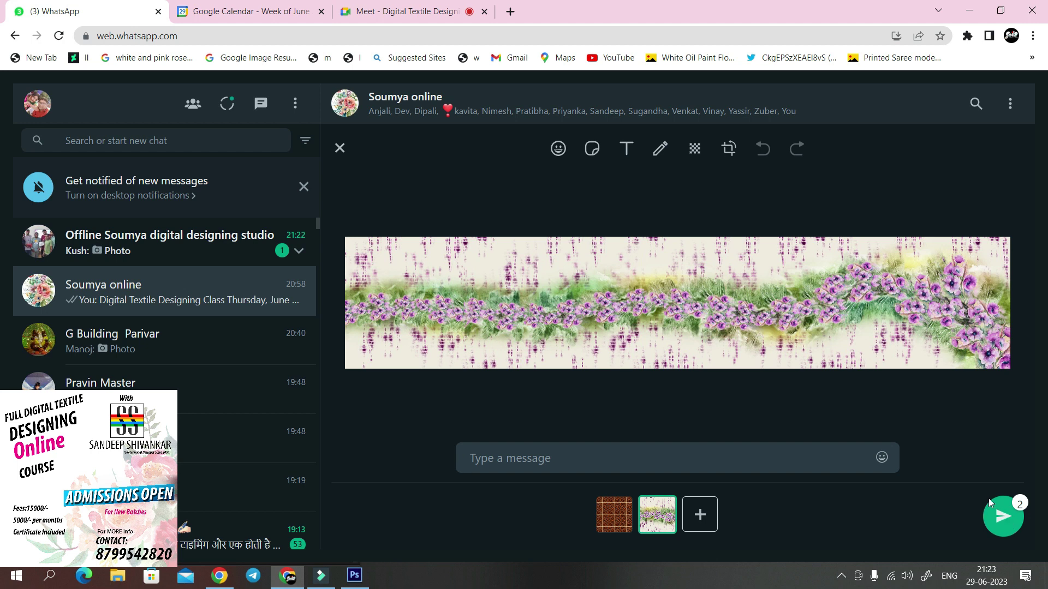
key("Return")
key("alt+Tab")
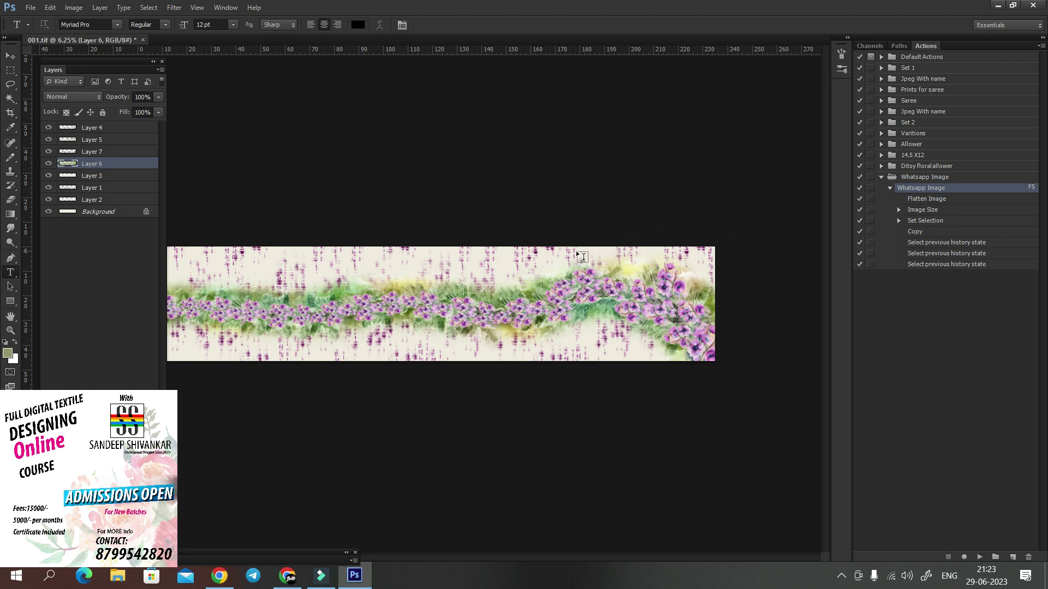
Step: Close the floral border 001 without saving and bring up the Open dialog
key("ctrl+w")
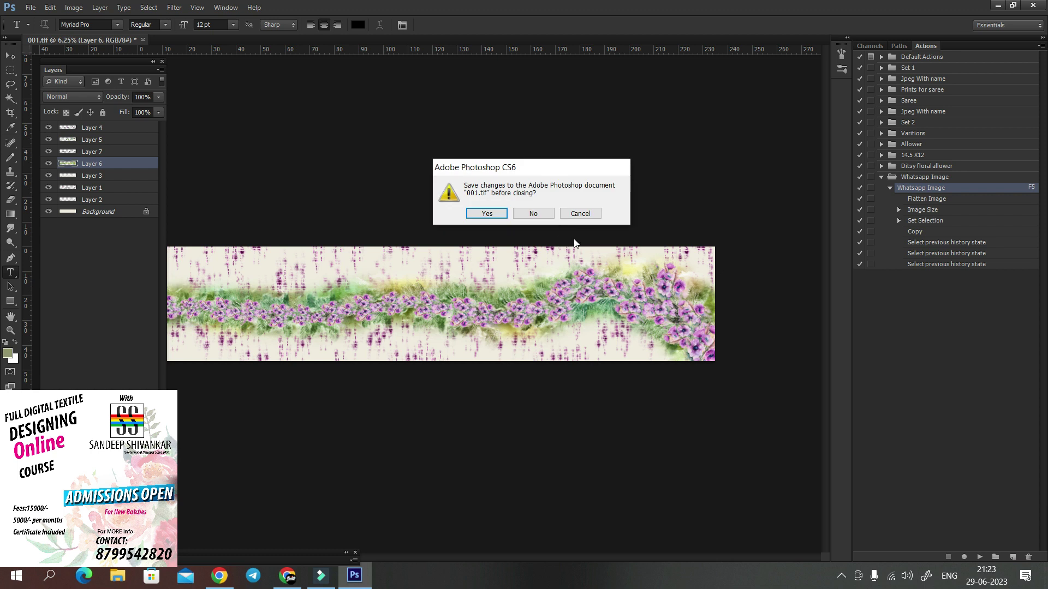
left_click(534, 213)
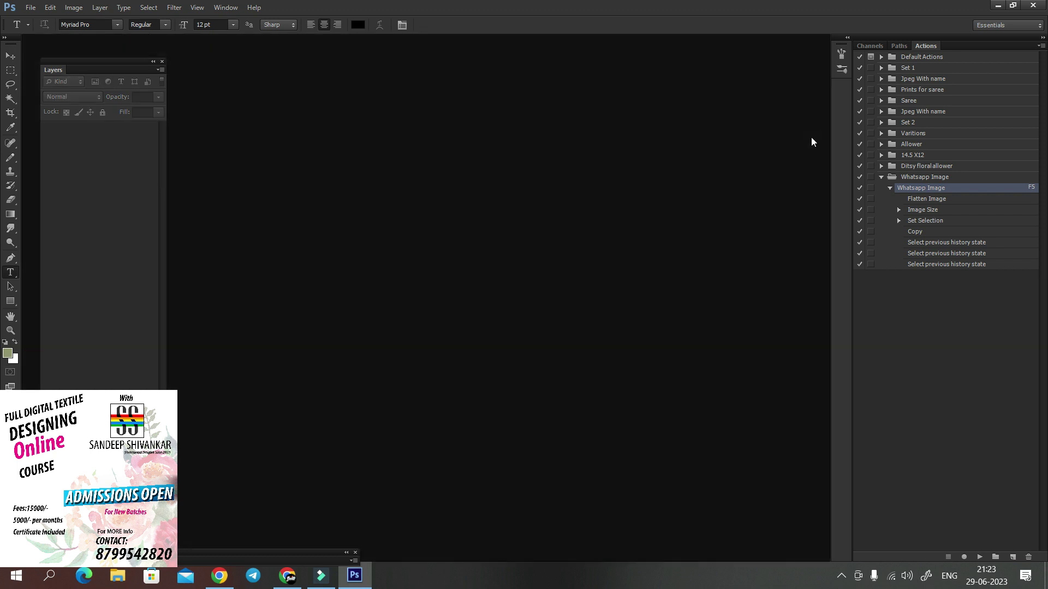
key("ctrl+o")
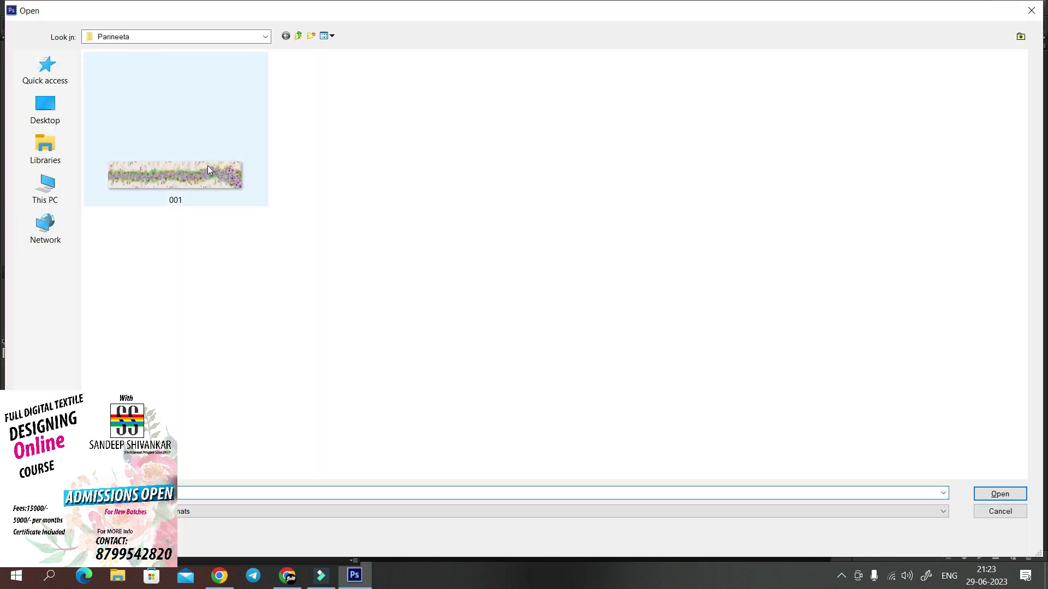
Step: Browse This PC and open drive New Volume (D:)
left_click(46, 188)
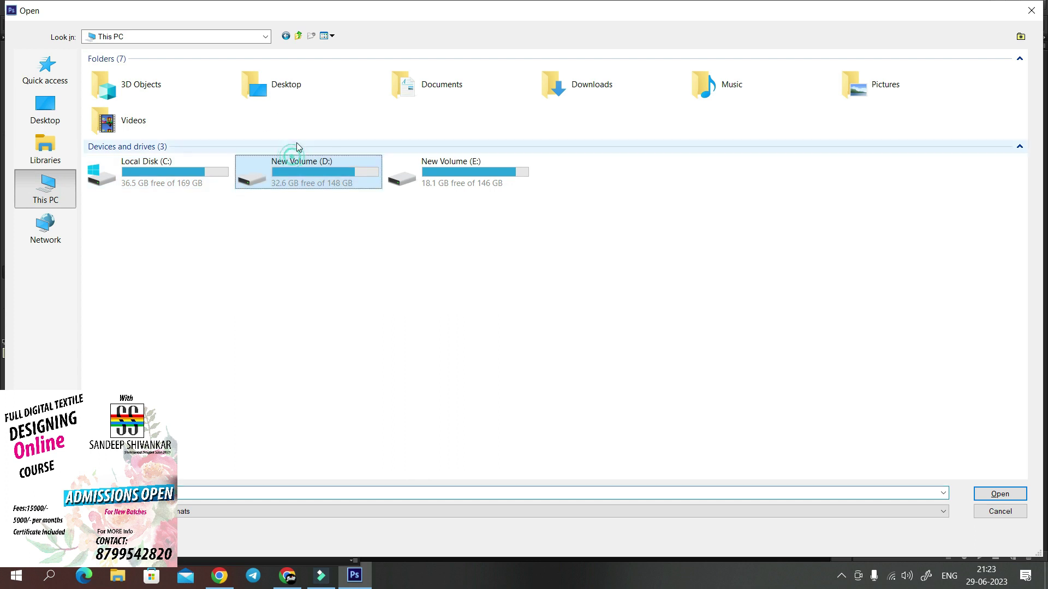
key("Return")
key("l")
key("e")
key("Right")
key("Up")
key("Up")
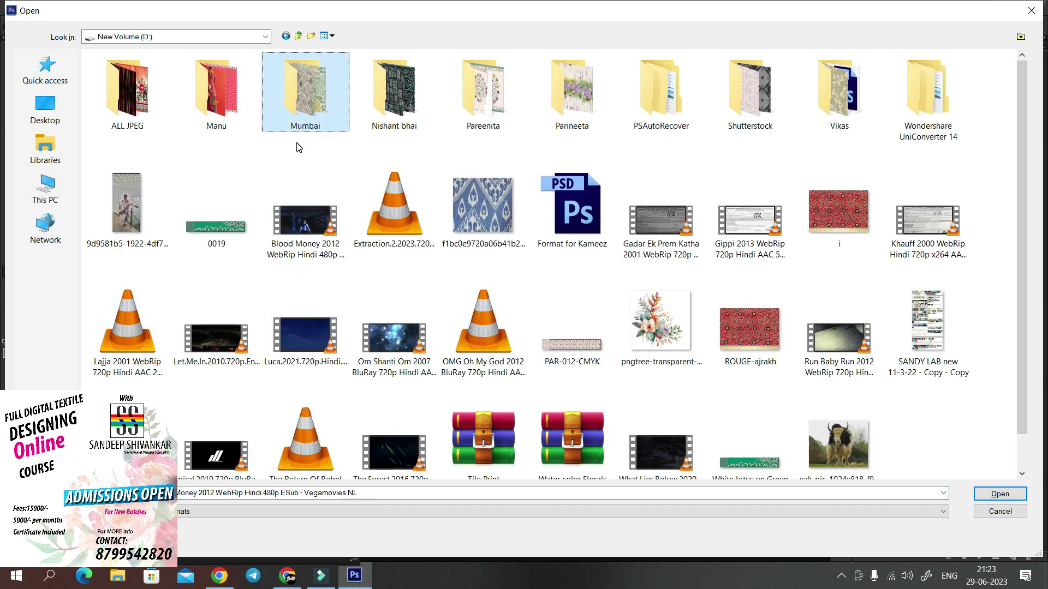
key("BackSpace")
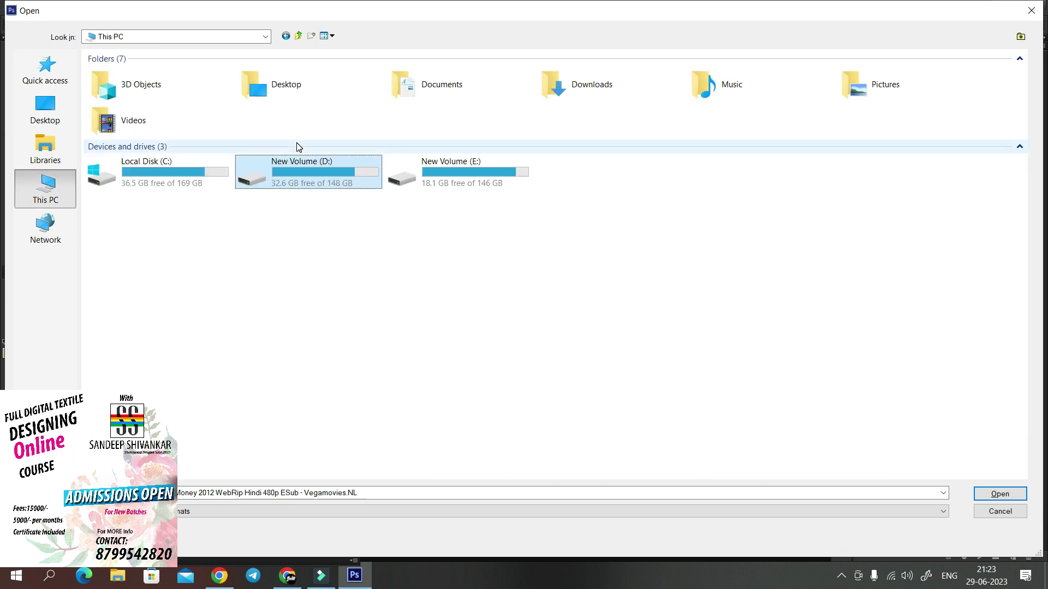
key("Right")
key("Left")
key("Return")
Step: Open the Nishant bhai folder and open pattern 006
key("Down")
key("Up")
key("Right")
key("Right")
key("Right")
key("Right")
key("Right")
key("Right")
key("Left")
key("Left")
key("Left")
key("Left")
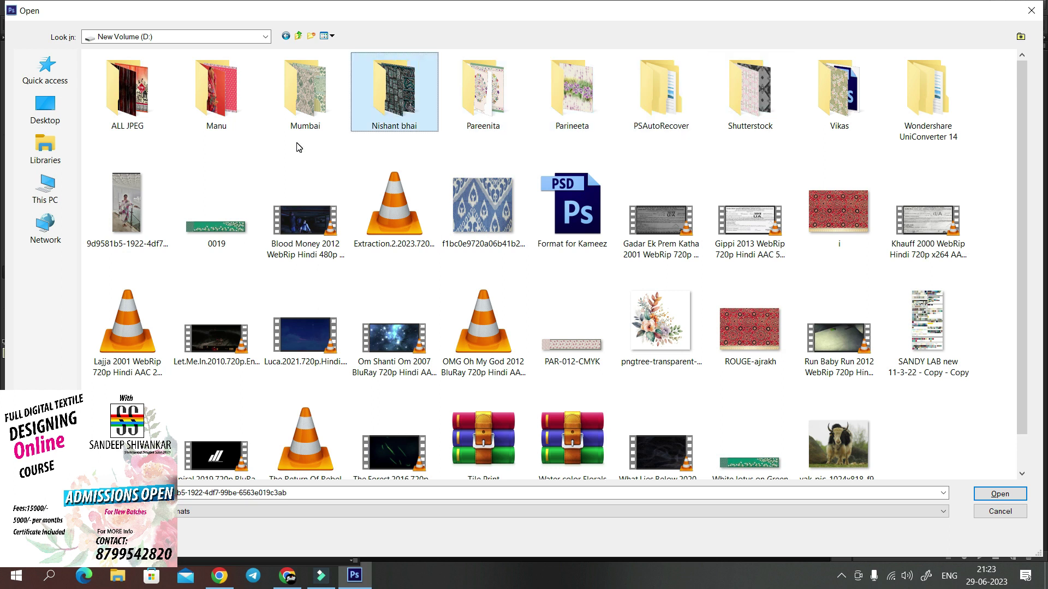
key("Return")
key("Down")
key("Up")
key("Right")
key("Right")
key("Left")
key("Down")
key("Right")
key("Left")
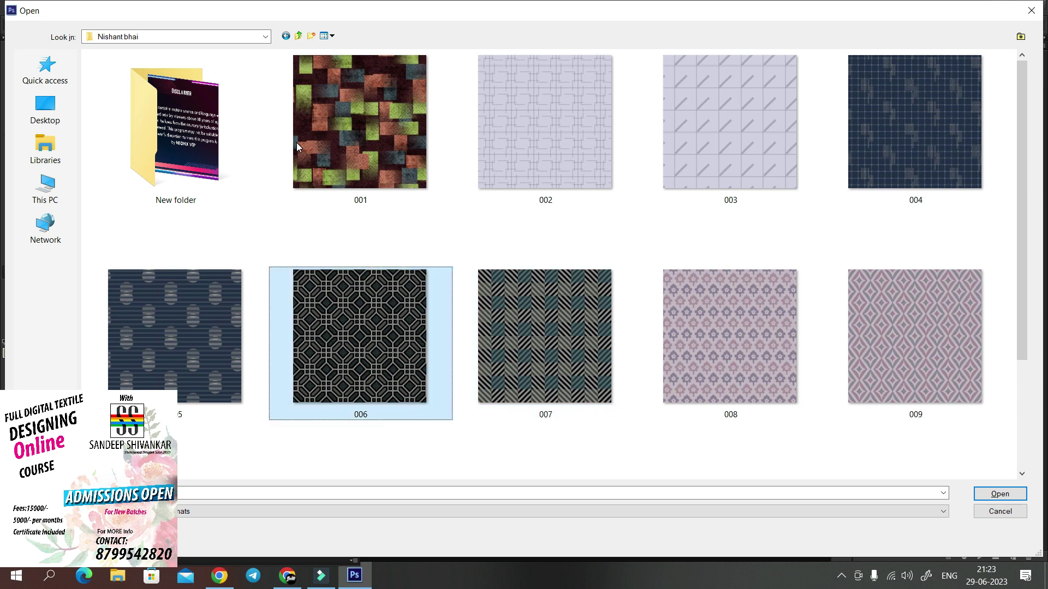
key("Return")
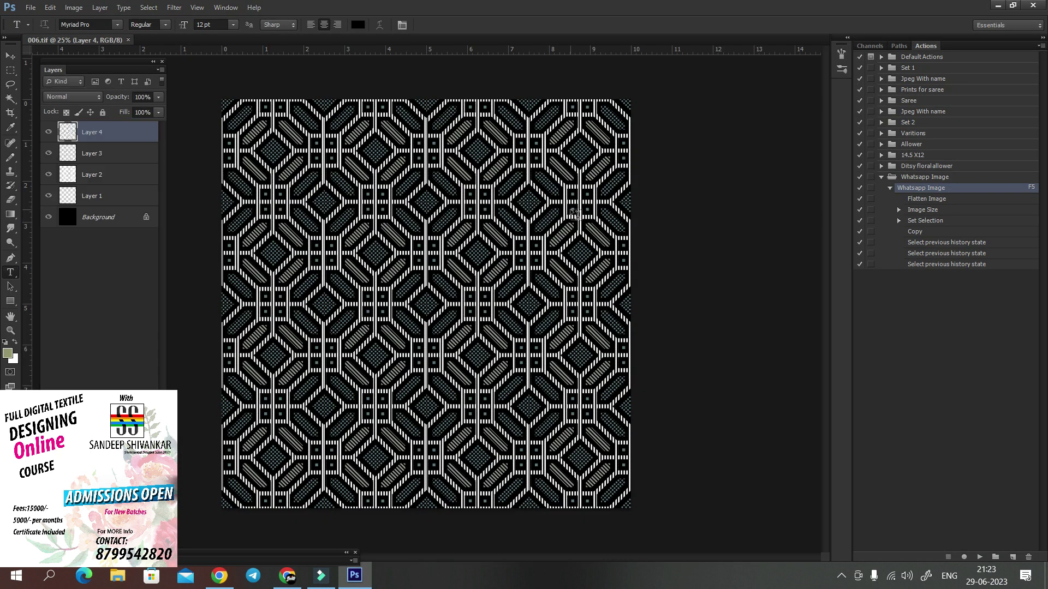
Step: Duplicate design 006 and close the original 006.tif
key("F5")
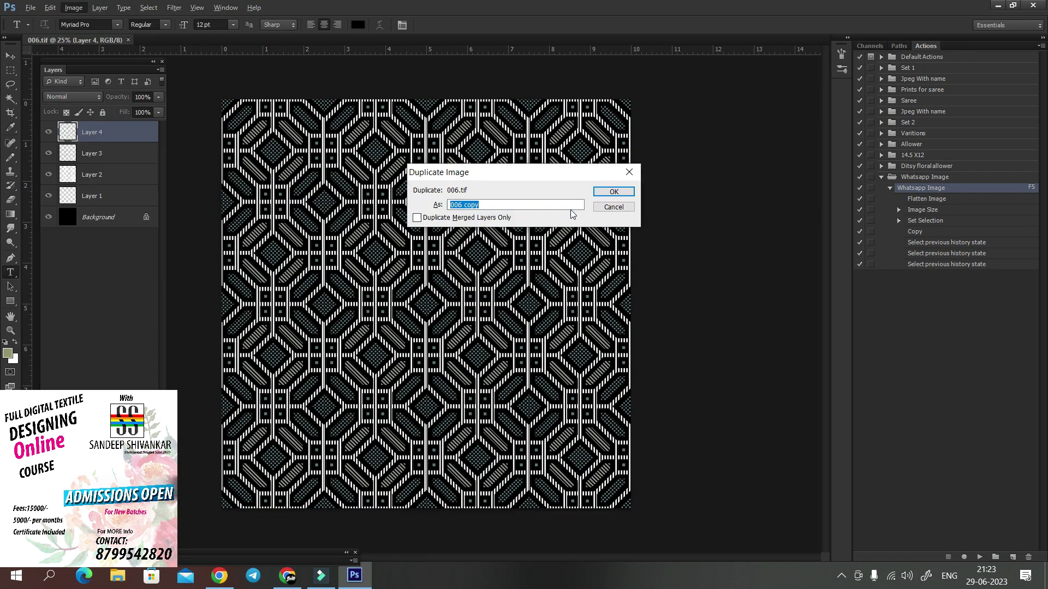
left_click(103, 41)
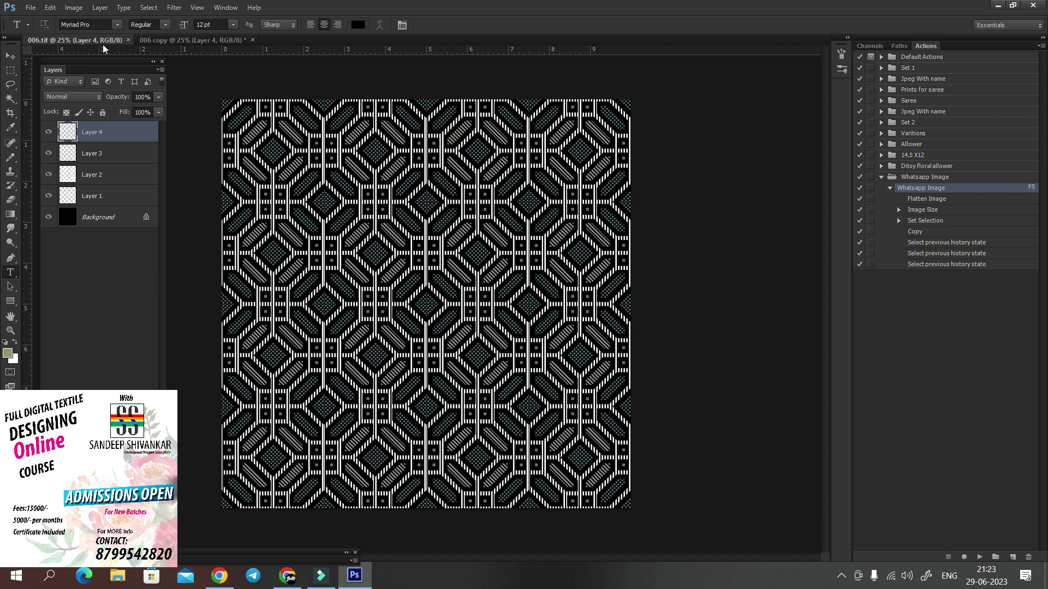
key("ctrl+w")
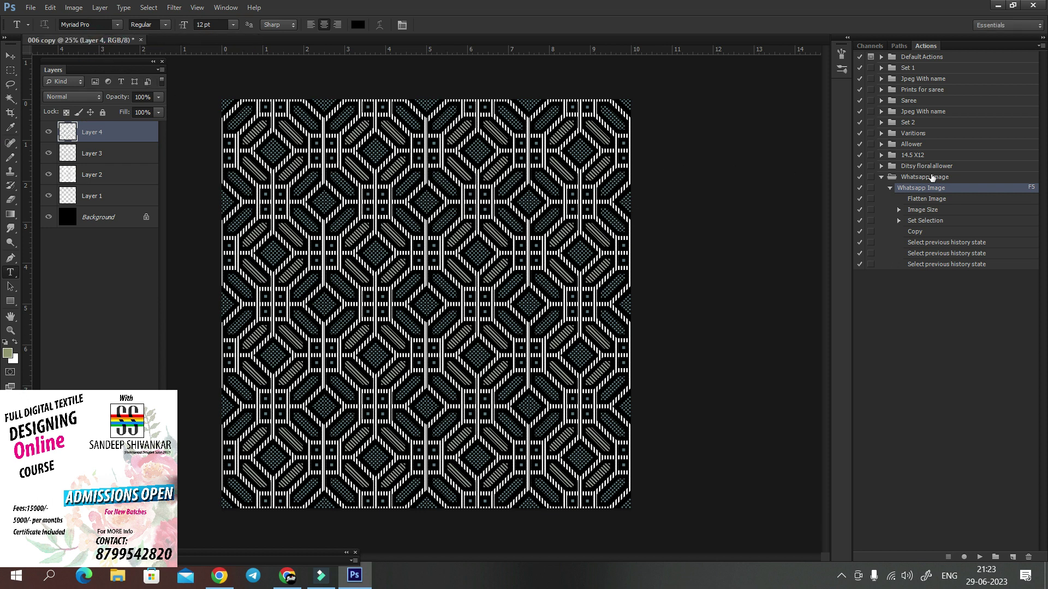
Step: Play the Variations action from the Varitions set on the 006 copy
left_click(882, 133)
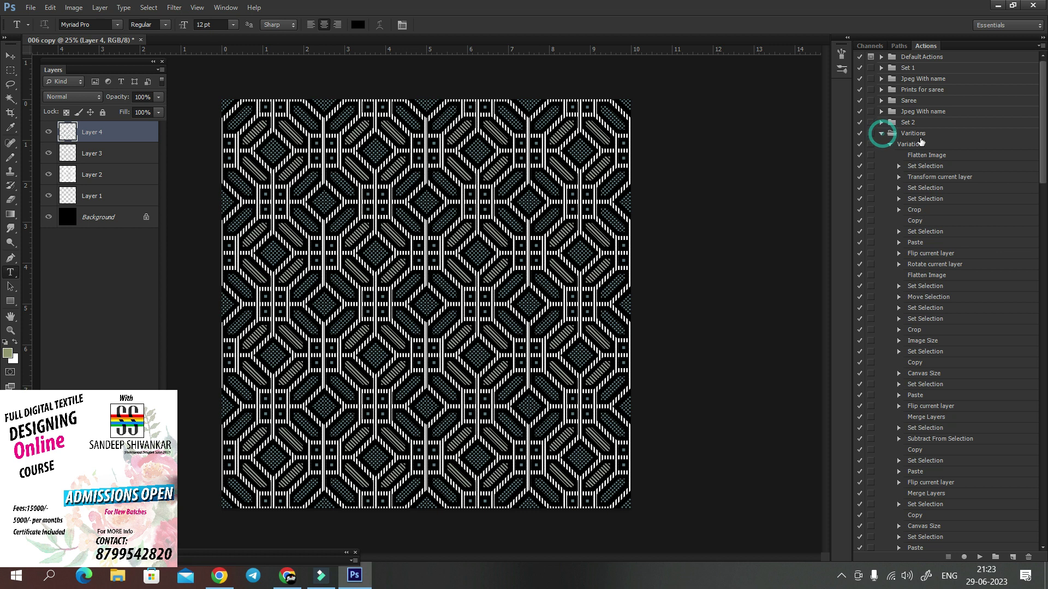
left_click(934, 146)
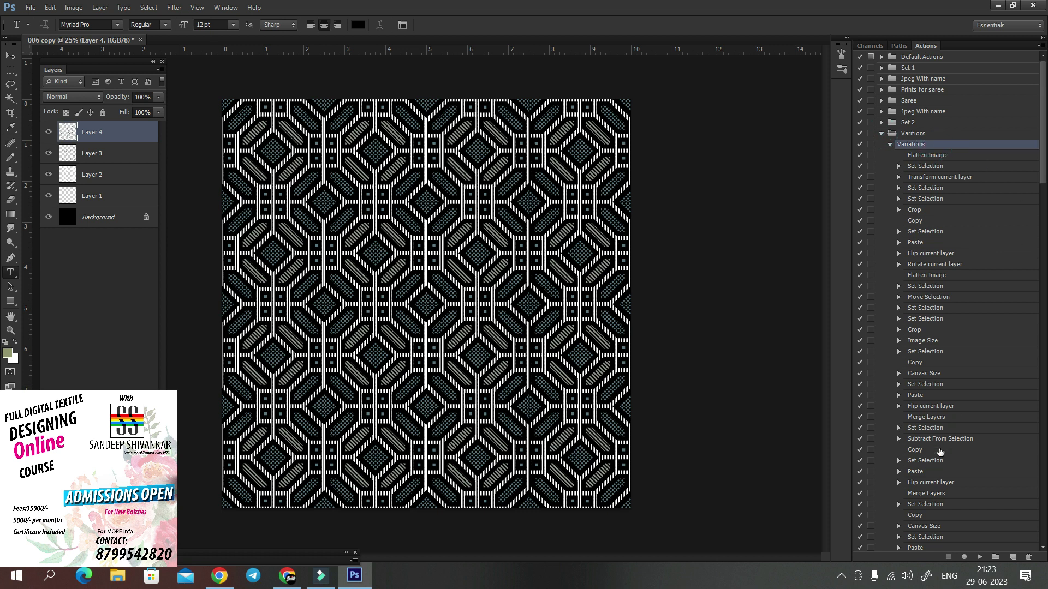
left_click(981, 557)
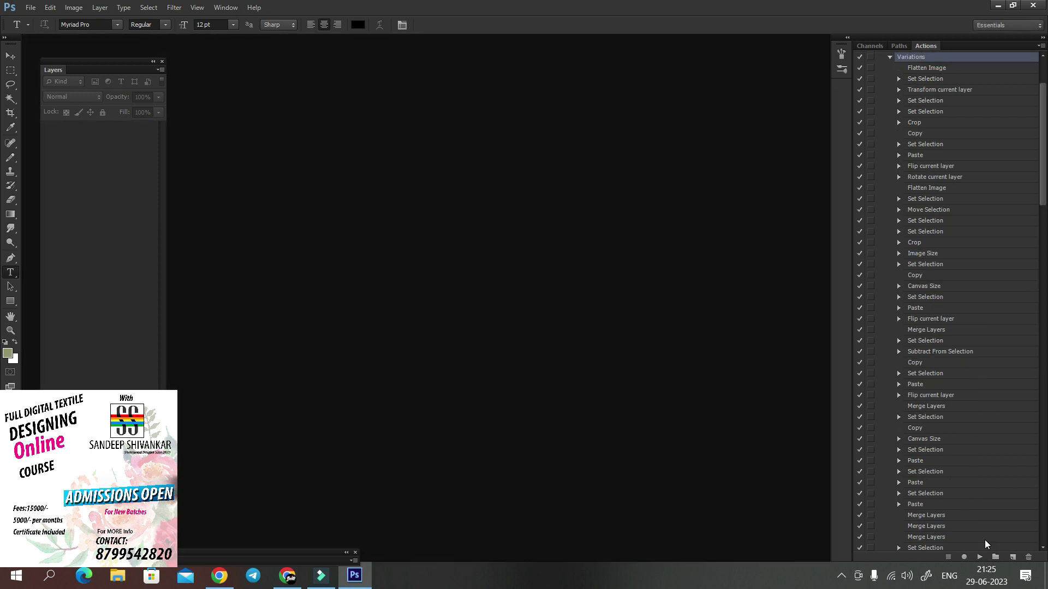
key("ctrl+o")
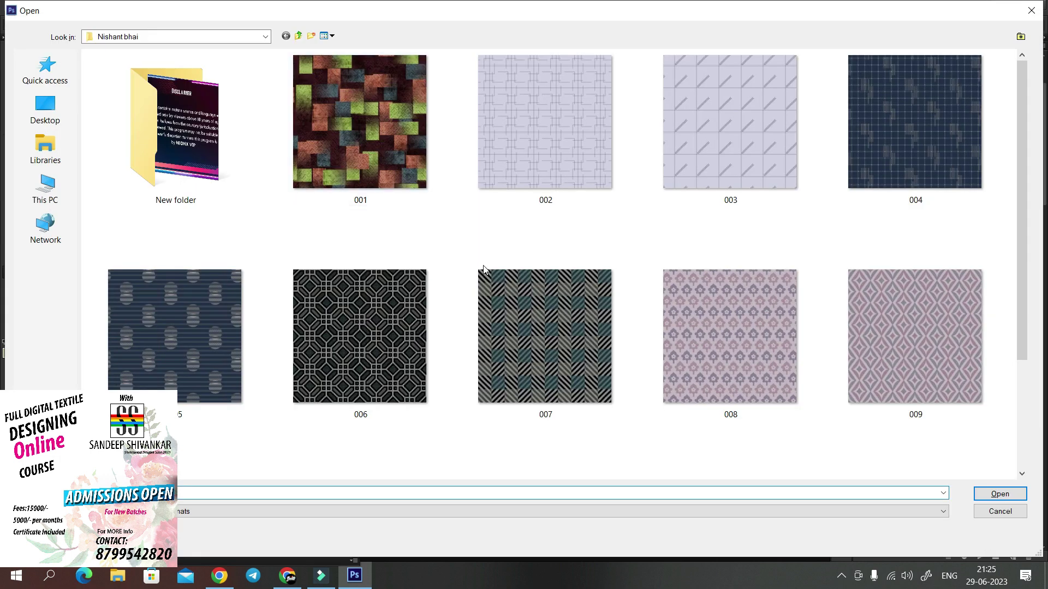
Step: Pick pattern 006 in the Open dialog, then start a Windows search for the Everything app
left_click(377, 370)
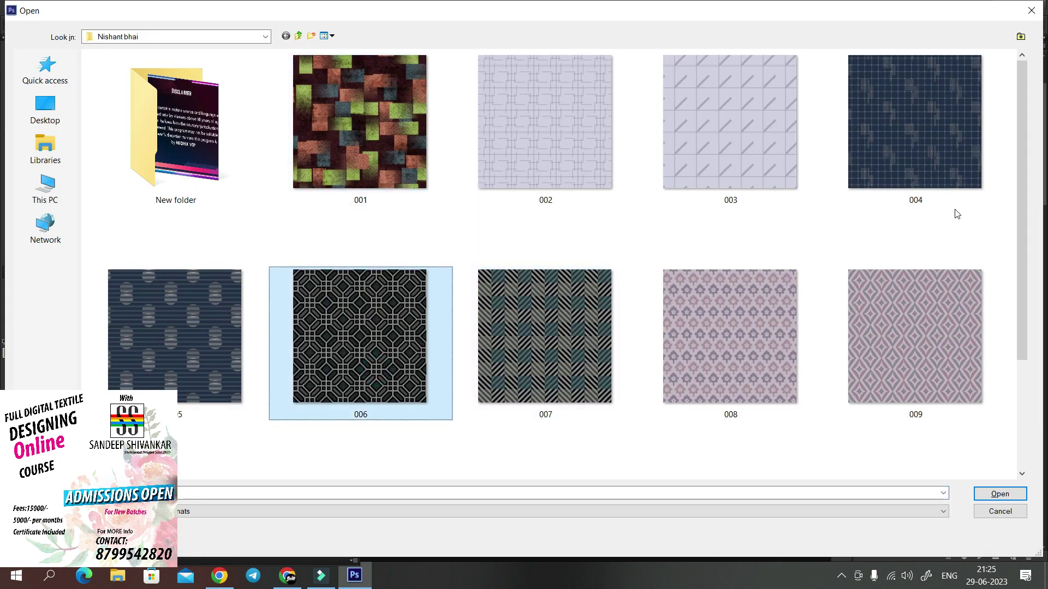
mouse_move(1021, 205)
left_mouse_down()
mouse_move(1015, 360)
mouse_move(454, 282)
left_mouse_up()
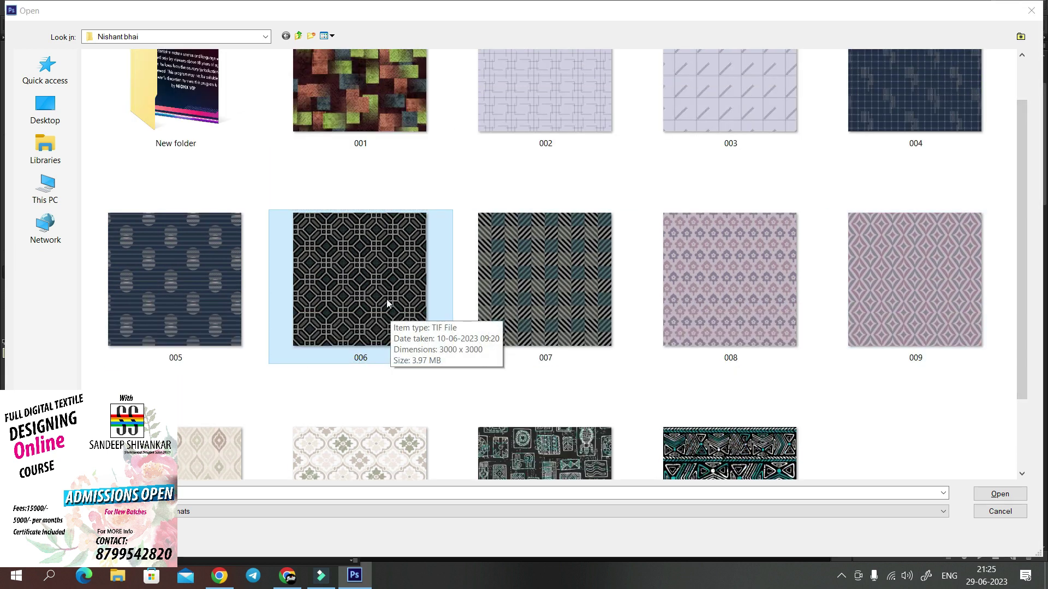
key("super")
type("e")
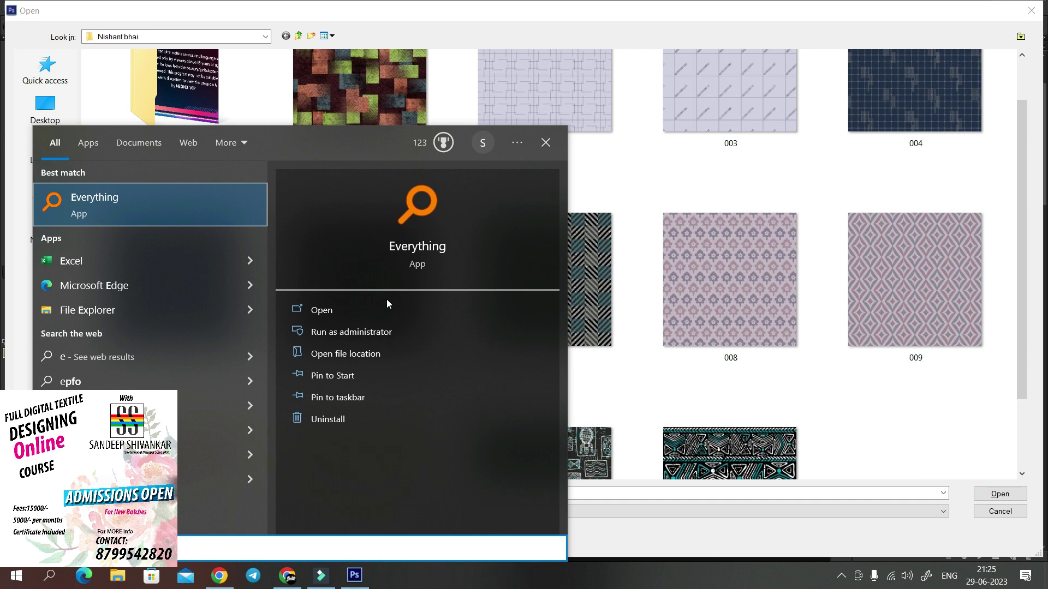
Step: Launch Everything and search the computer for files named '006-'
key("Return")
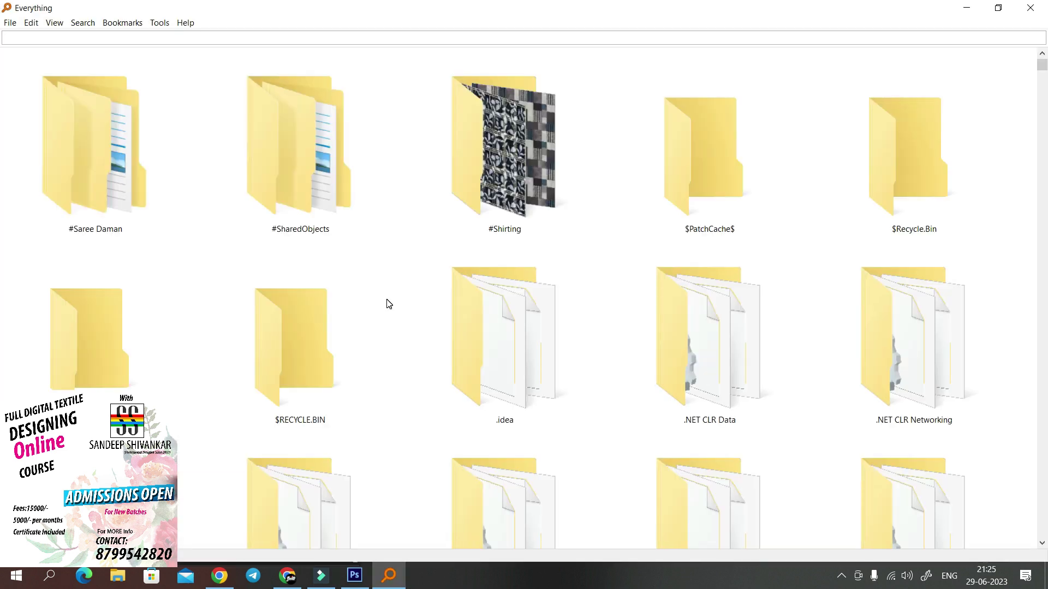
type("006")
type("-")
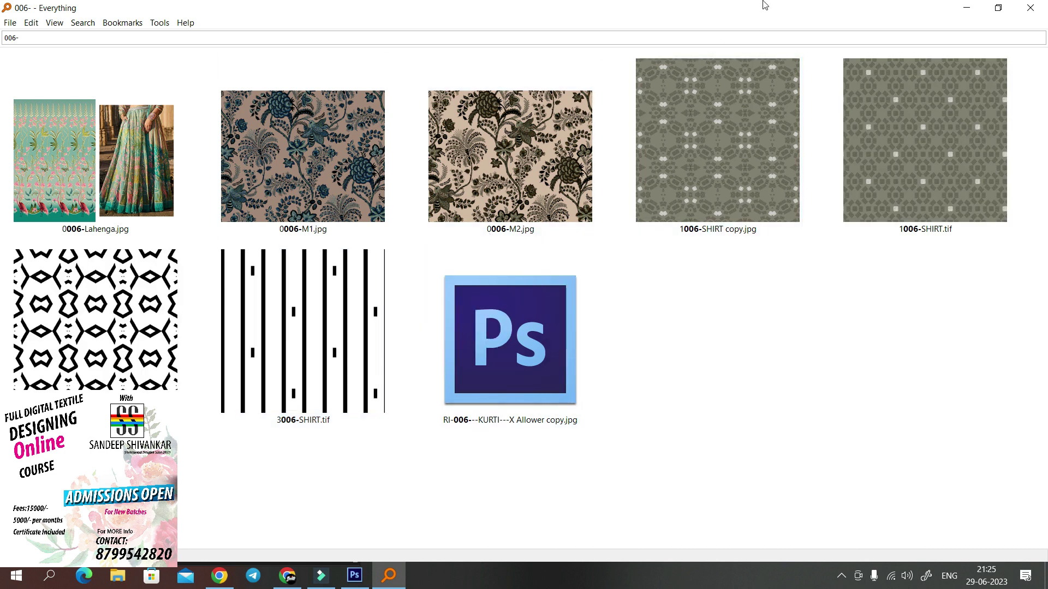
Step: Close the Everything search window and the Photoshop Open dialog without opening anything
left_click(349, 578)
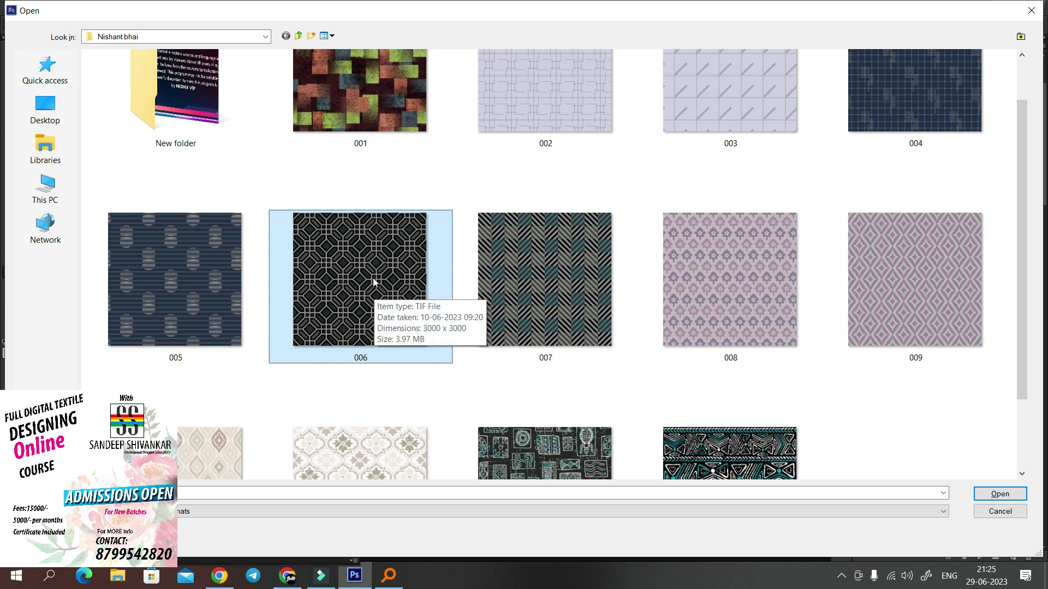
key("alt+Tab")
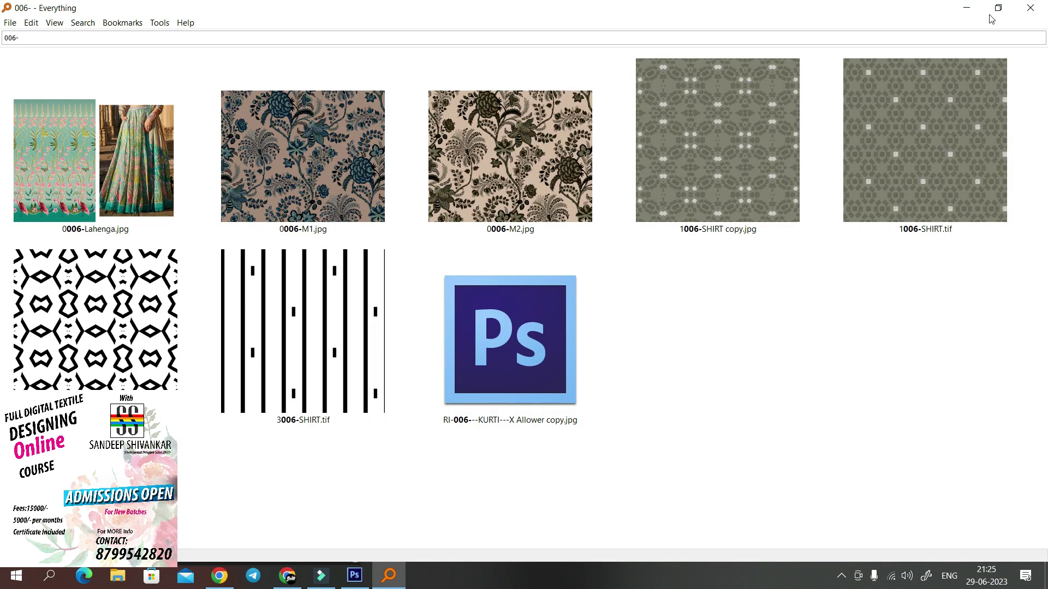
left_click(1033, 7)
left_click(1031, 11)
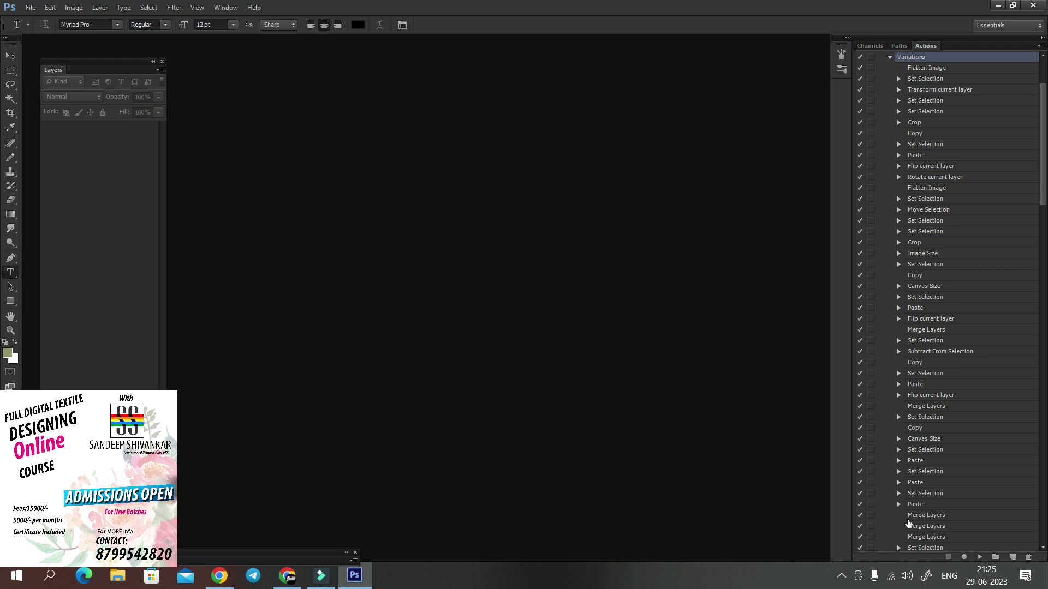
Step: Expand the Variations action's Close, Image Size (25-inch) and Save (JPEG quality 12) steps
left_click_drag(1041, 130, 1042, 471)
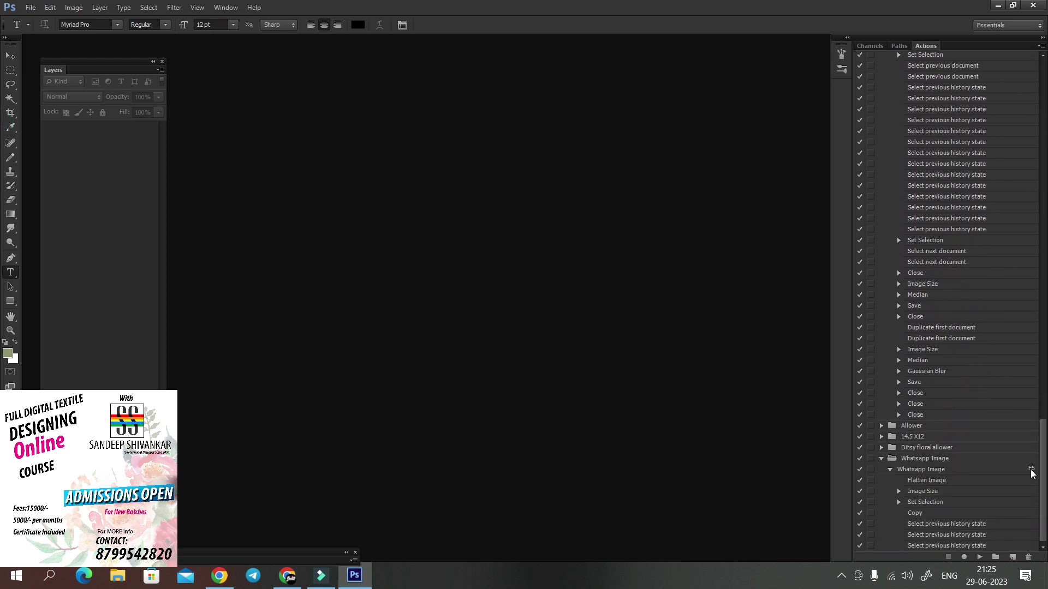
left_click(899, 394)
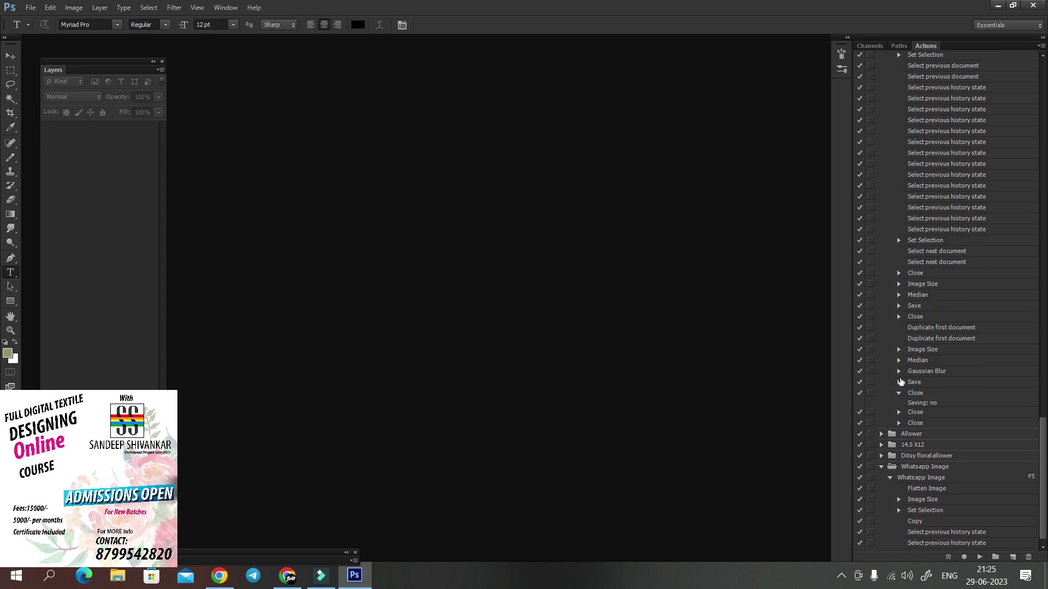
left_click(899, 414)
left_click(899, 431)
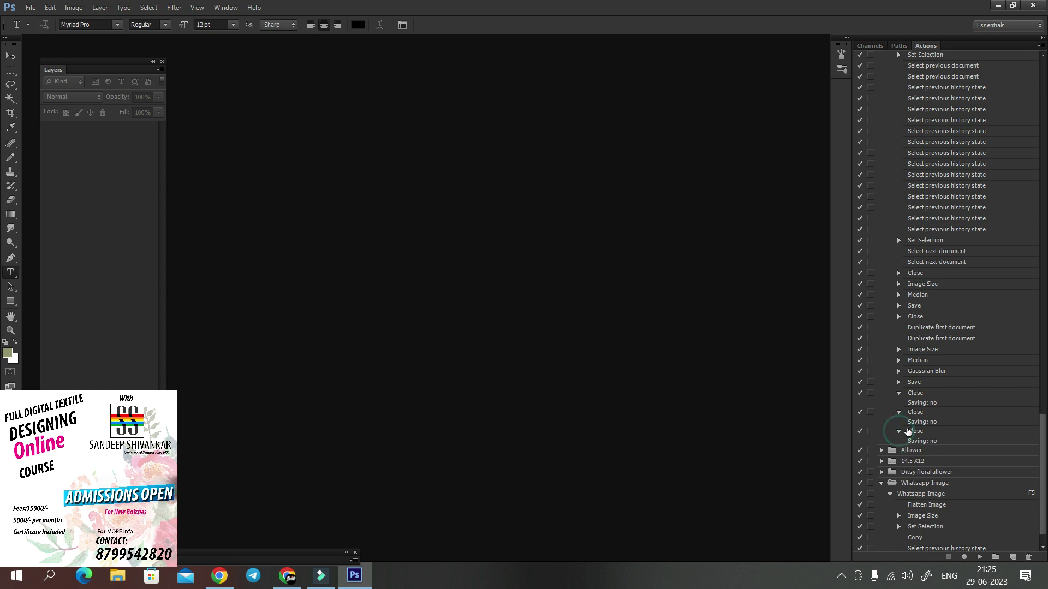
left_click(900, 274)
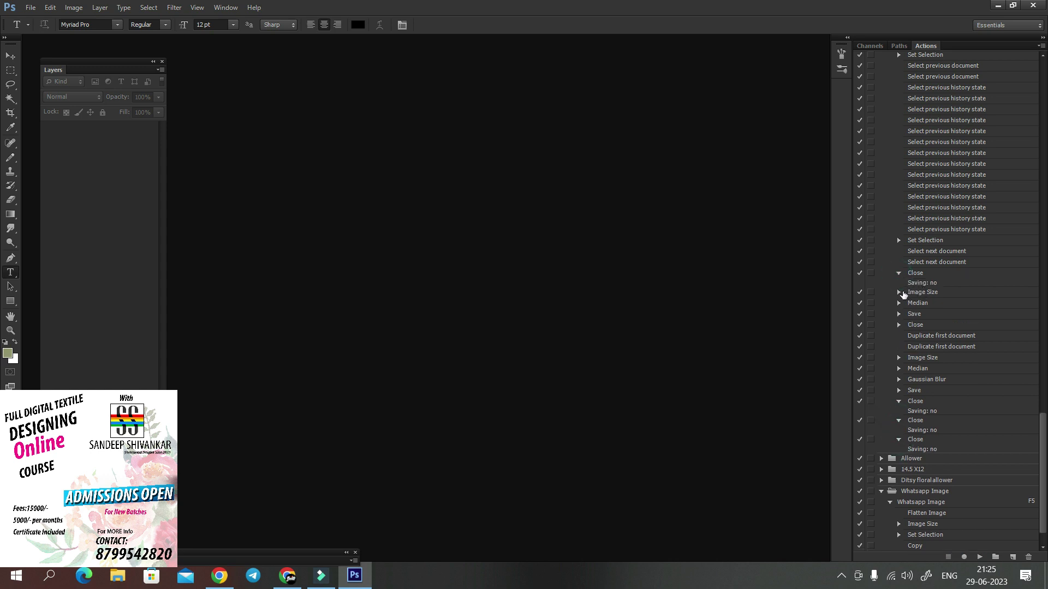
left_click(900, 293)
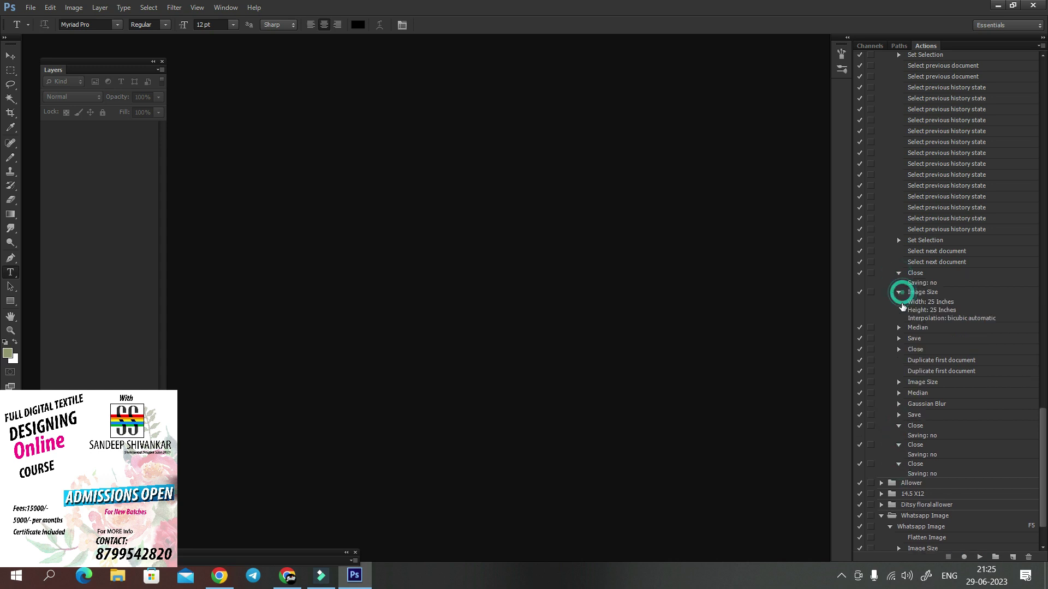
left_click(898, 339)
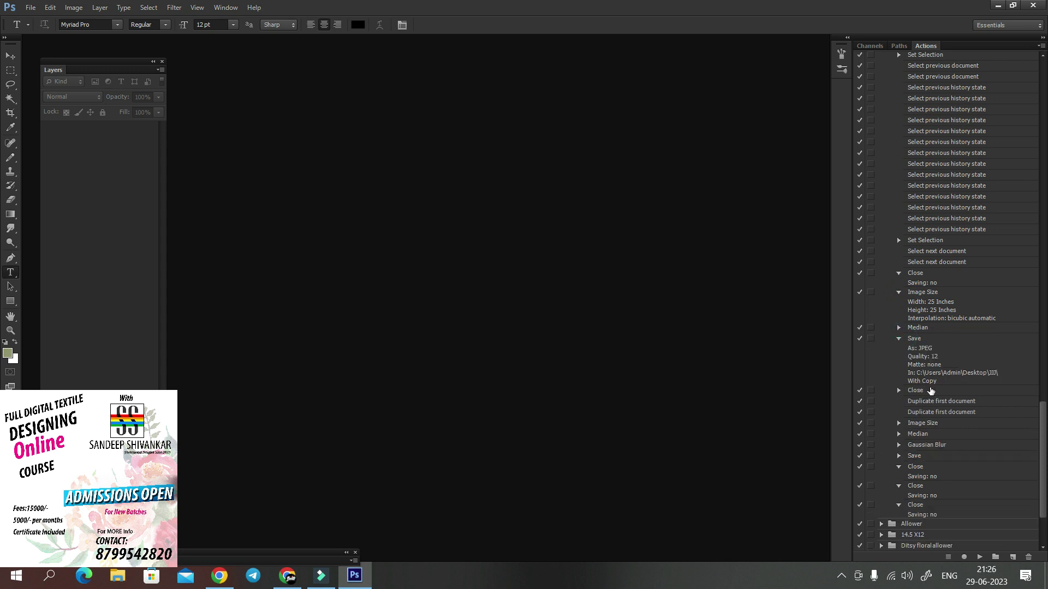
double_click(638, 390)
Step: Open 1-SHIRT copy 3 and 006 copy 3 together from the Desktop's JJJ folder
left_click(46, 109)
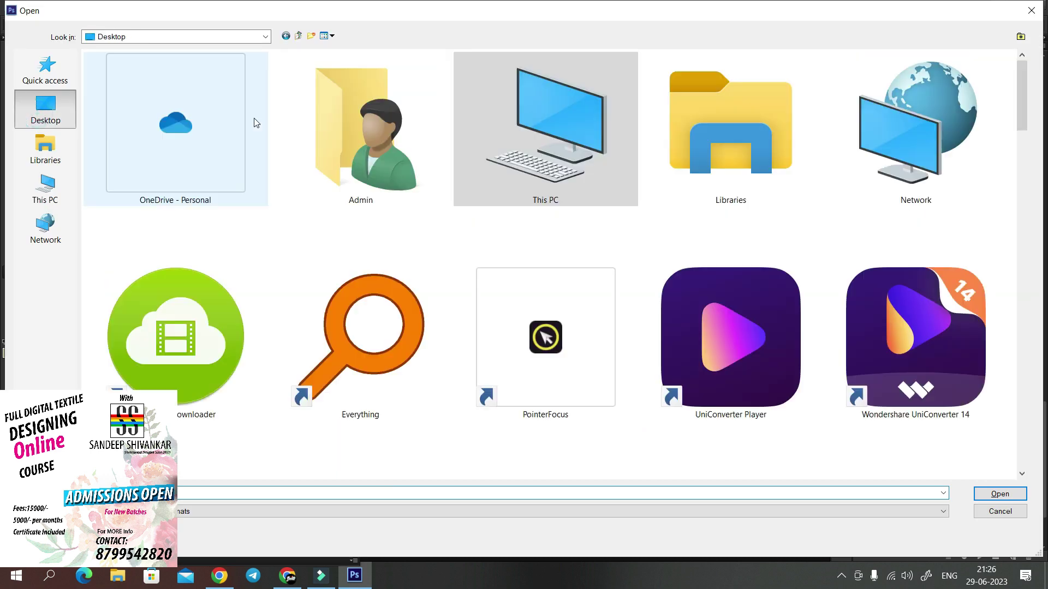
left_click(340, 126)
scroll(339, 126, "down", 3)
left_click(340, 127)
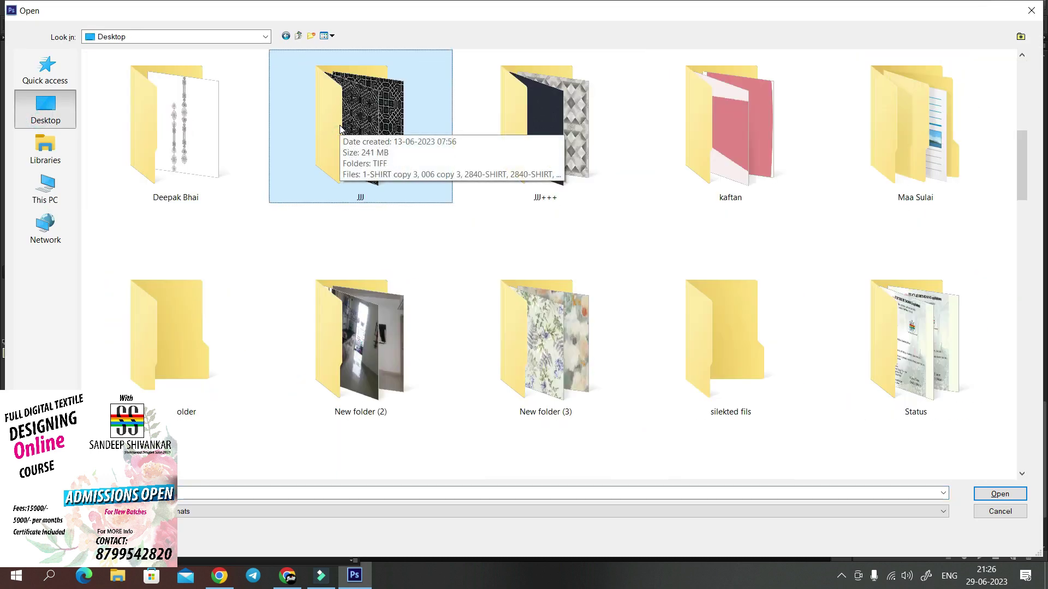
double_click(340, 127)
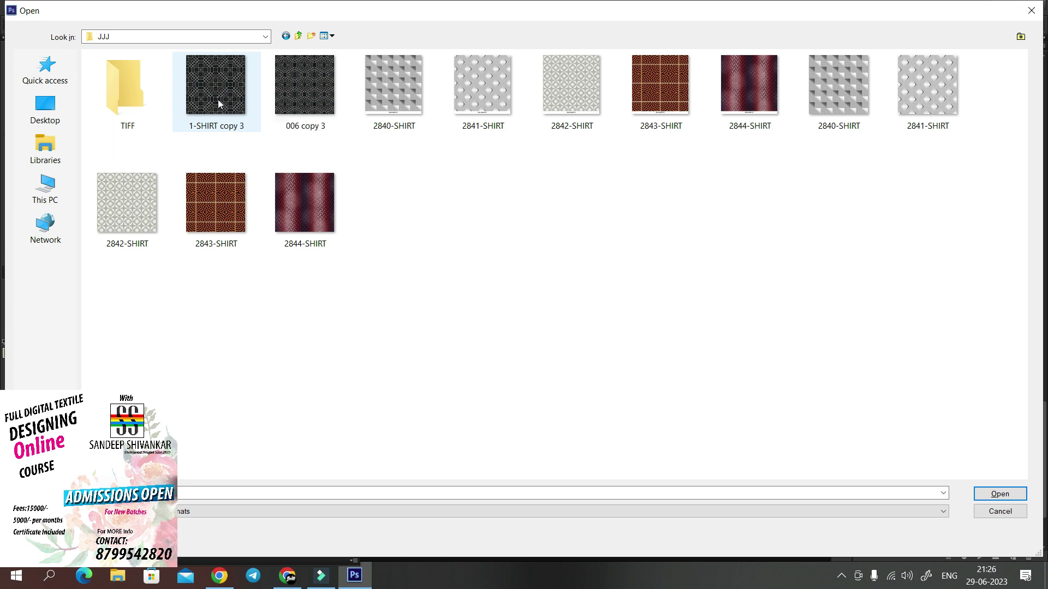
left_click(218, 84)
key("shift+Right")
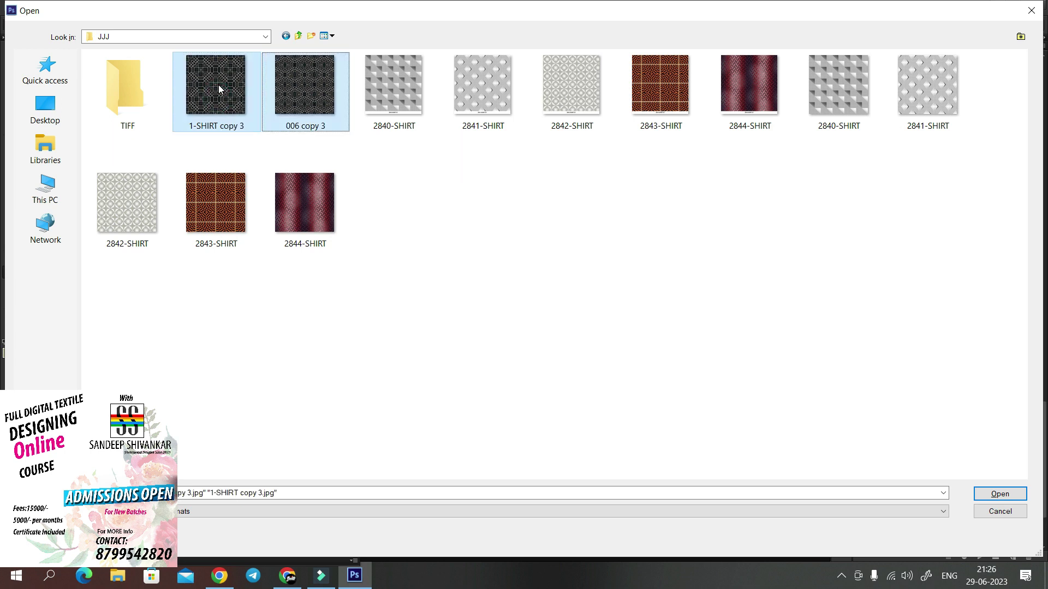
key("Return")
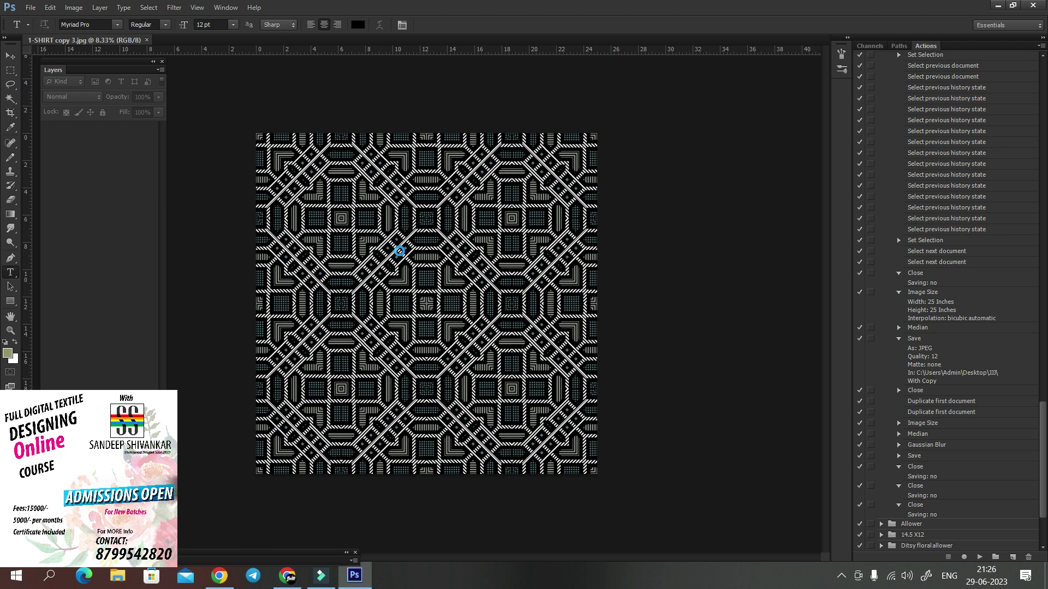
Step: Open the original 006.tif from the pattern folder on drive D:
key("ctrl+o")
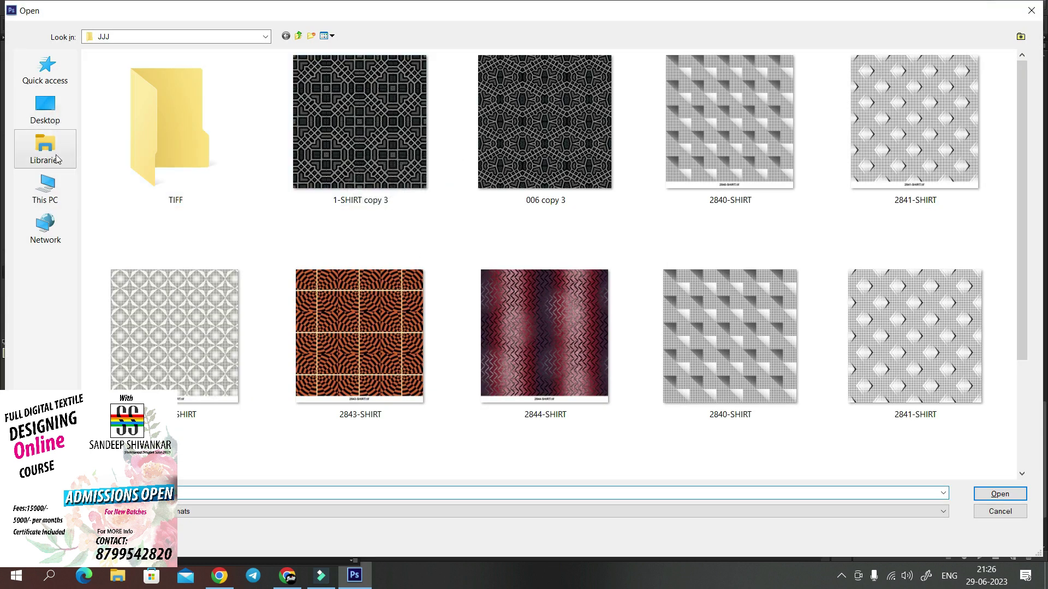
left_click(46, 188)
left_click(468, 188)
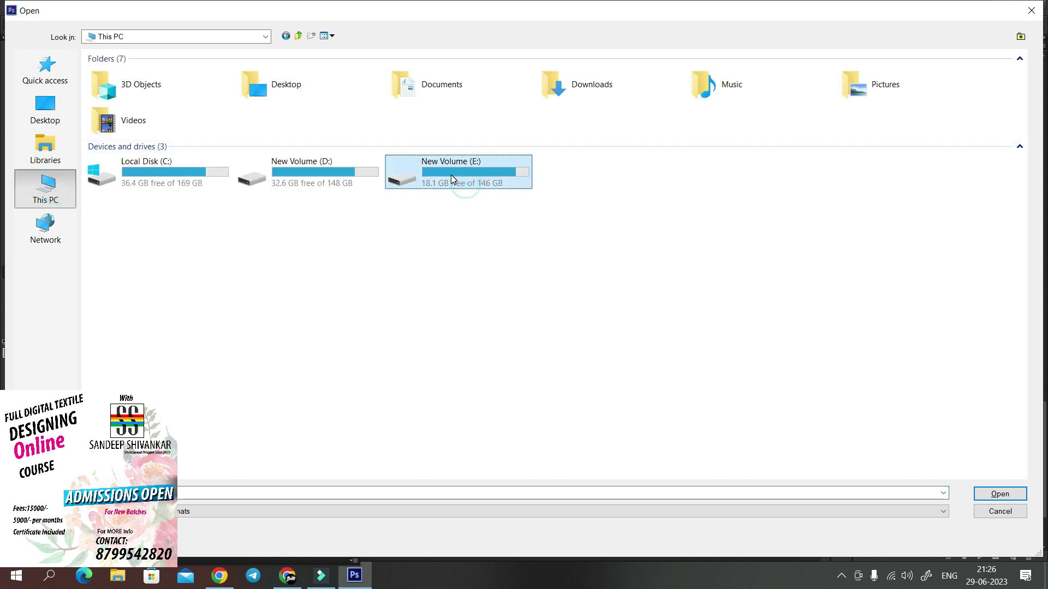
double_click(310, 183)
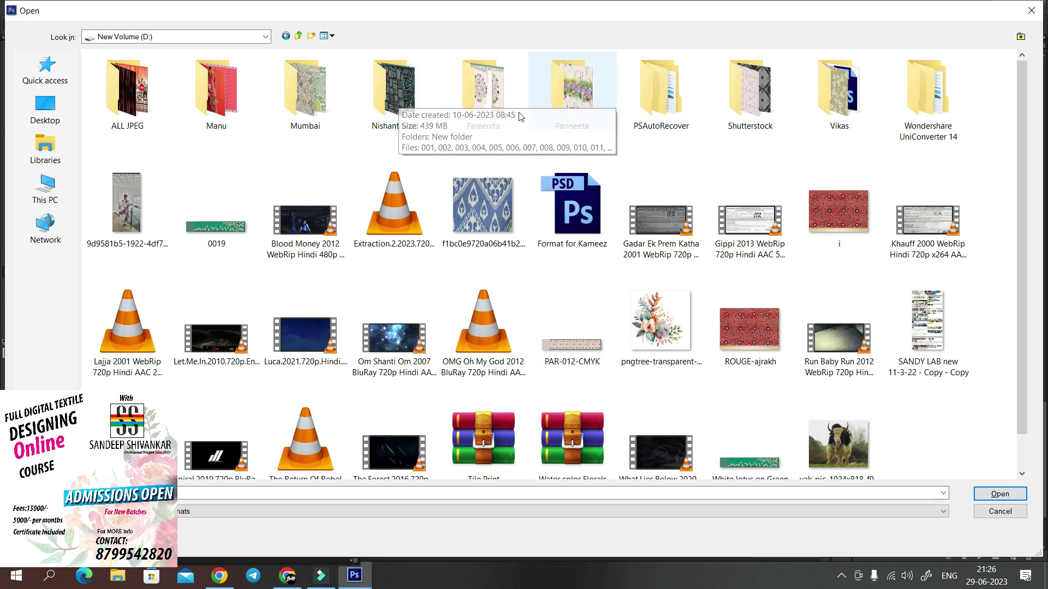
double_click(405, 102)
double_click(388, 309)
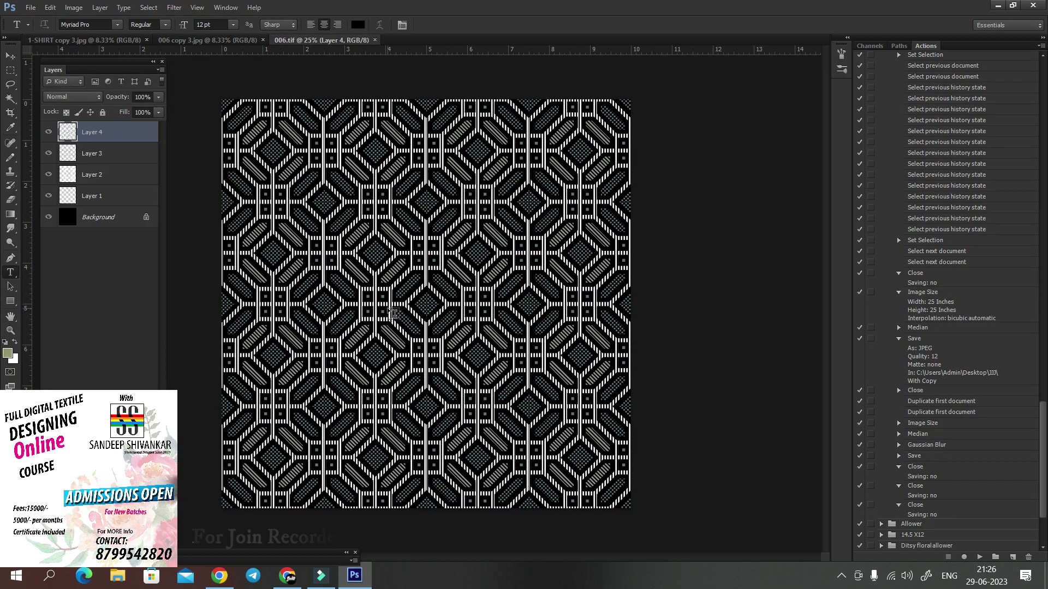
Step: Tile all three documents vertically, hide the panels, and zoom 006.tif out and back to 25%
key("alt+w")
key("Right")
key("Return")
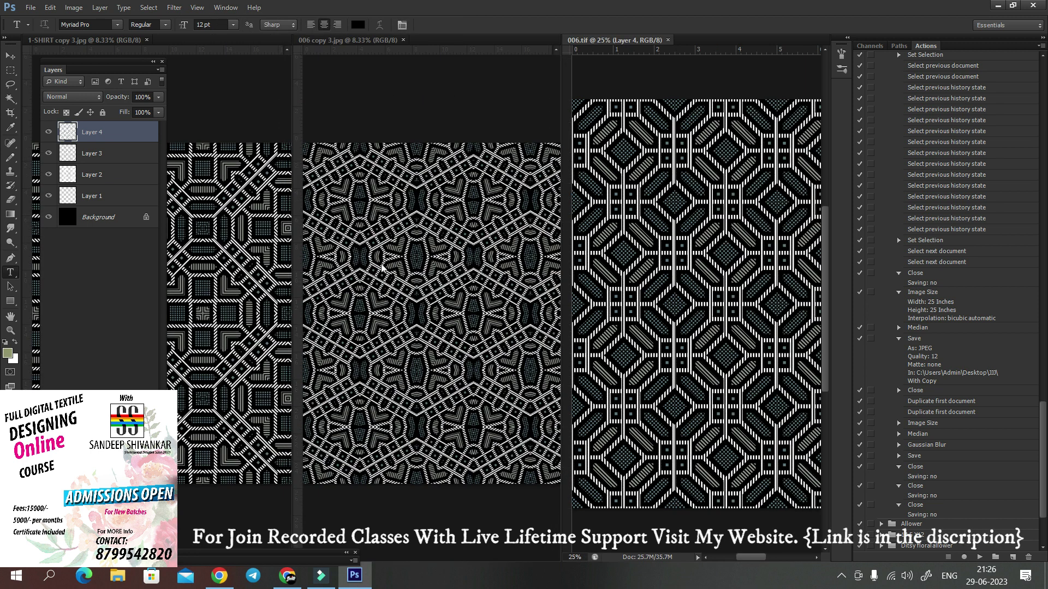
key("Tab")
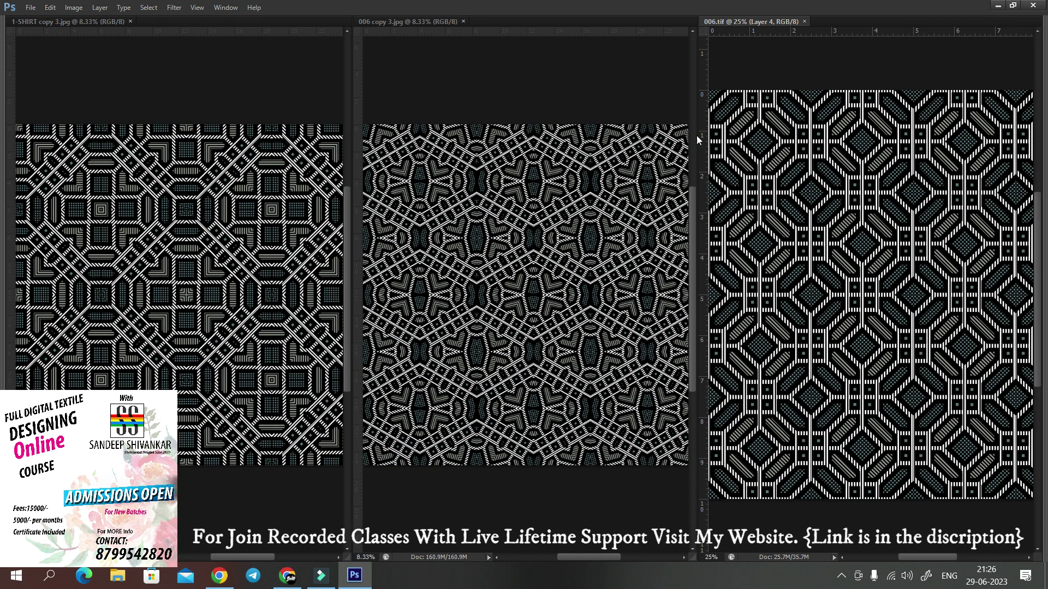
left_click(818, 63)
key("ctrl+minus")
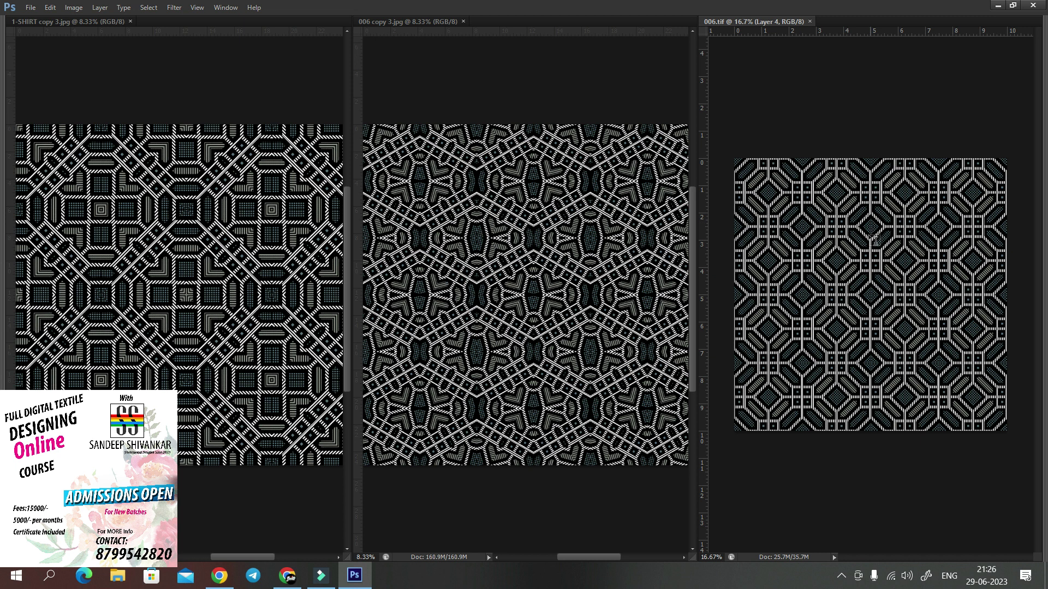
key("ctrl+plus")
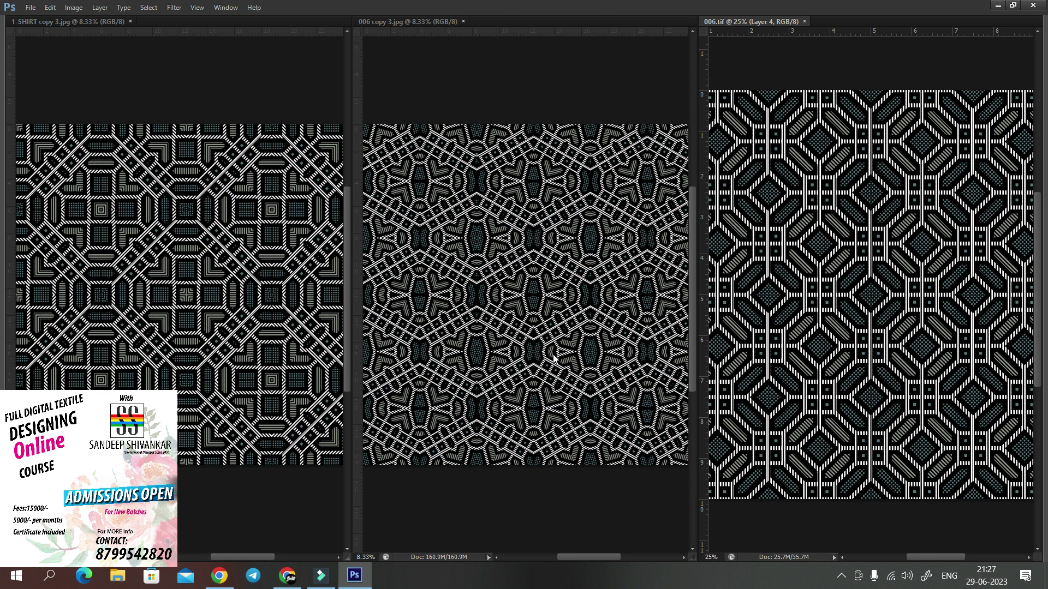
Step: Close the 006.tif, 006 copy 3 and 1-SHIRT copy 3 documents with Ctrl+W
key("ctrl+w")
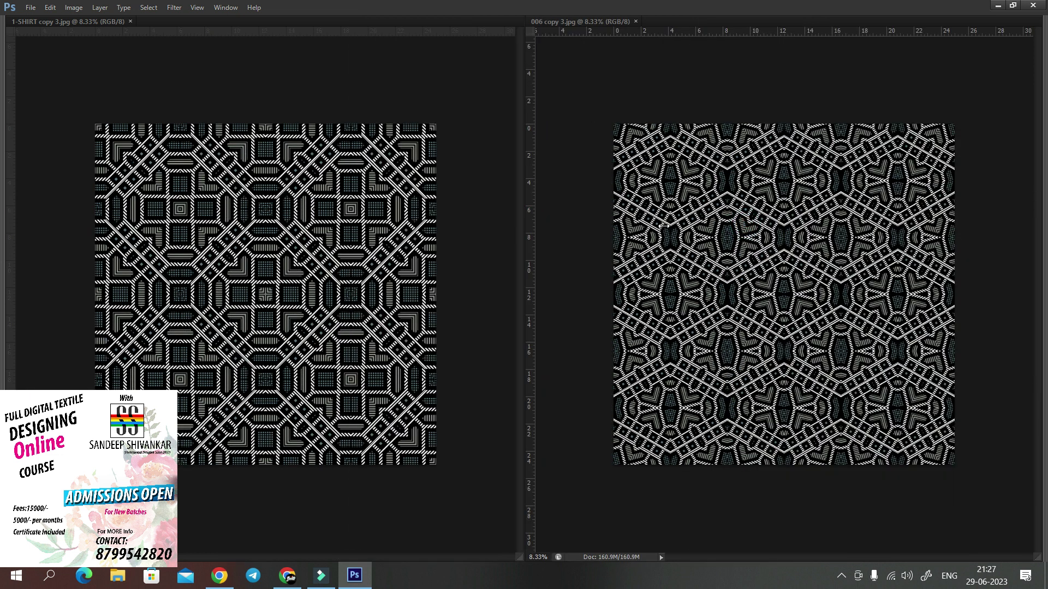
key("ctrl+w")
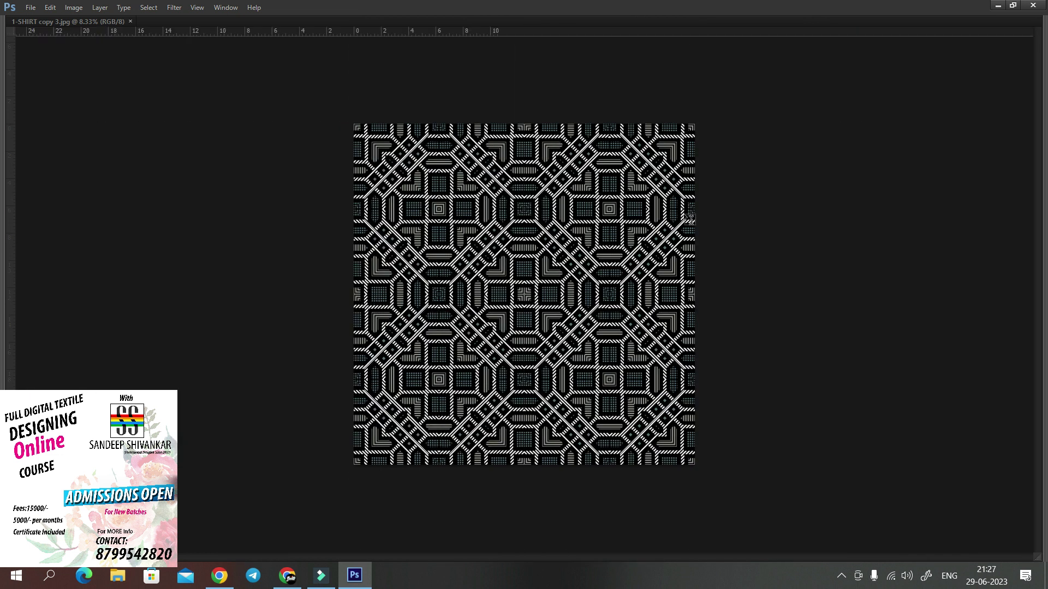
key("alt+Tab")
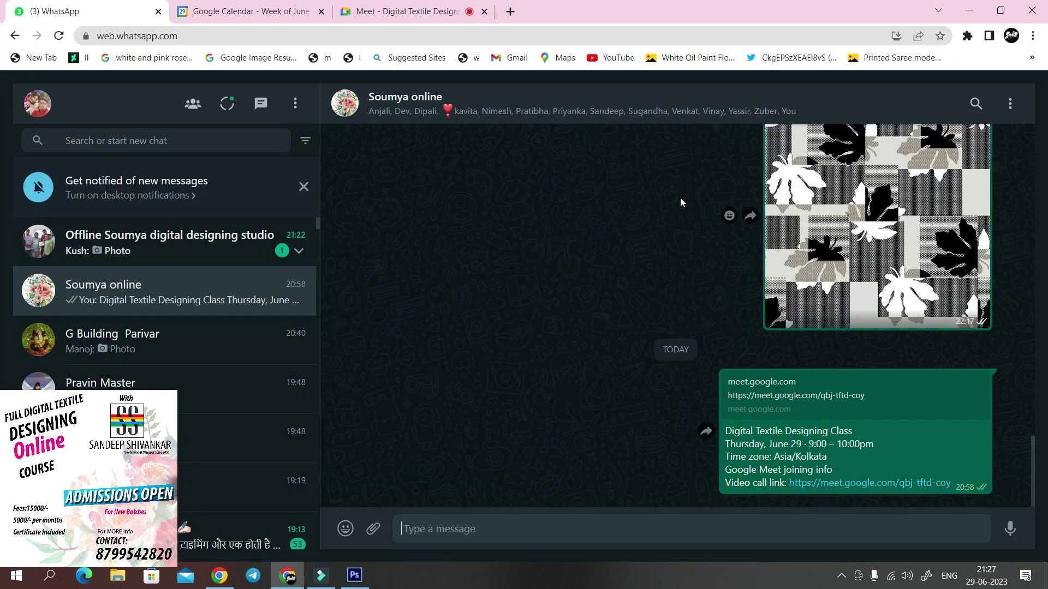
key("alt+Tab")
key("ctrl+w")
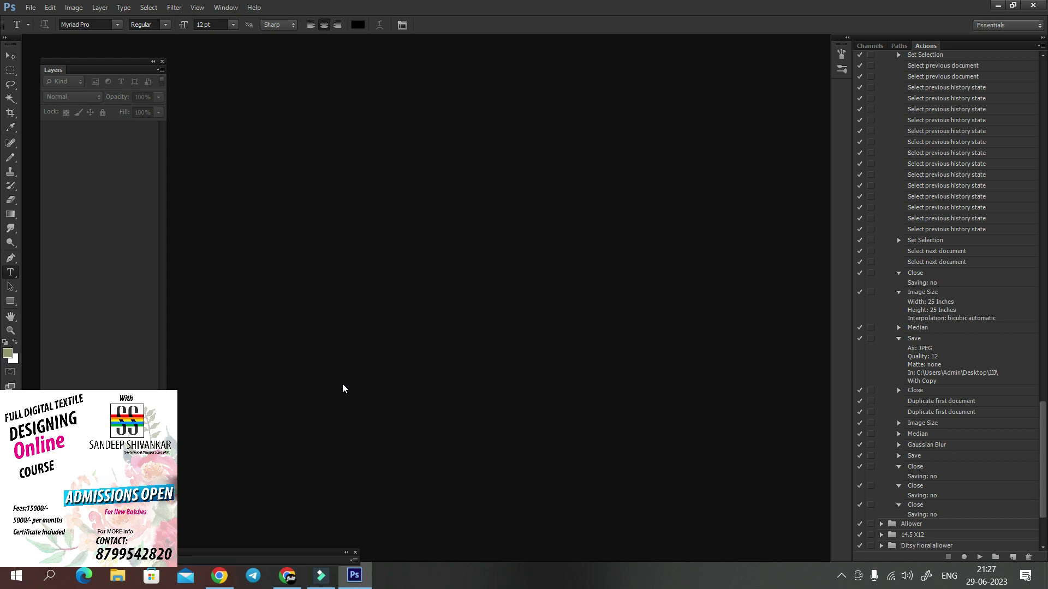
Step: Bring Chrome forward and move to the Google Meet class tab
left_click(303, 577)
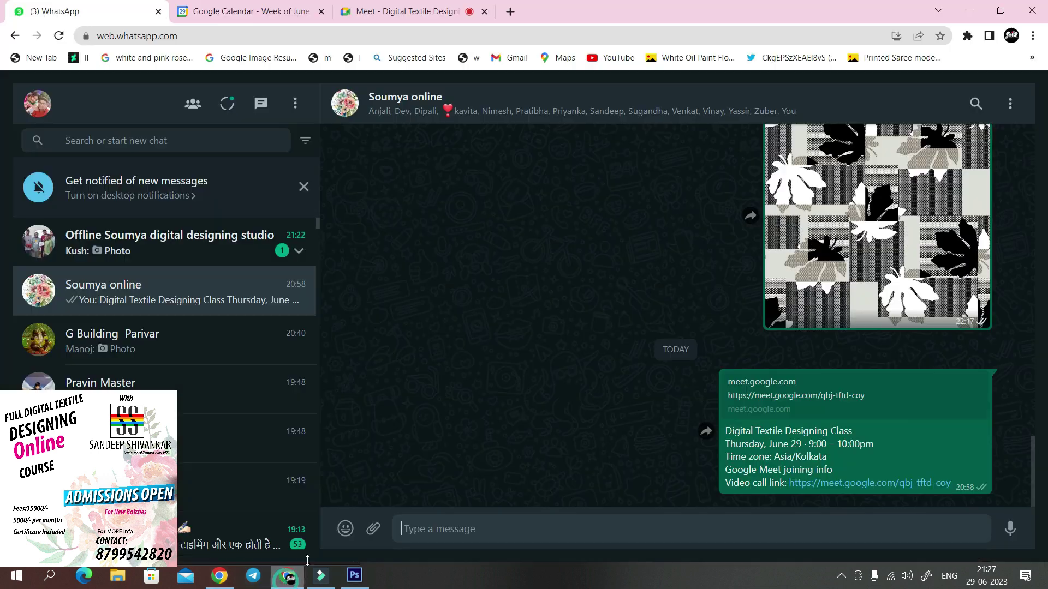
left_click(280, 10)
left_click(403, 14)
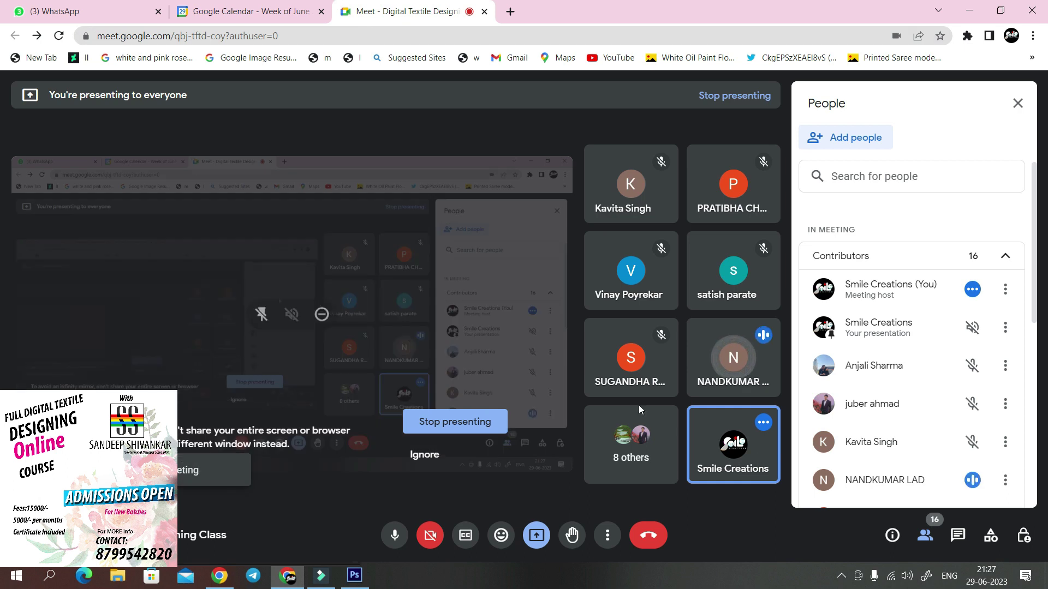
Step: Set the speaker volume to 65, then go back to the WhatsApp tab
left_click(905, 581)
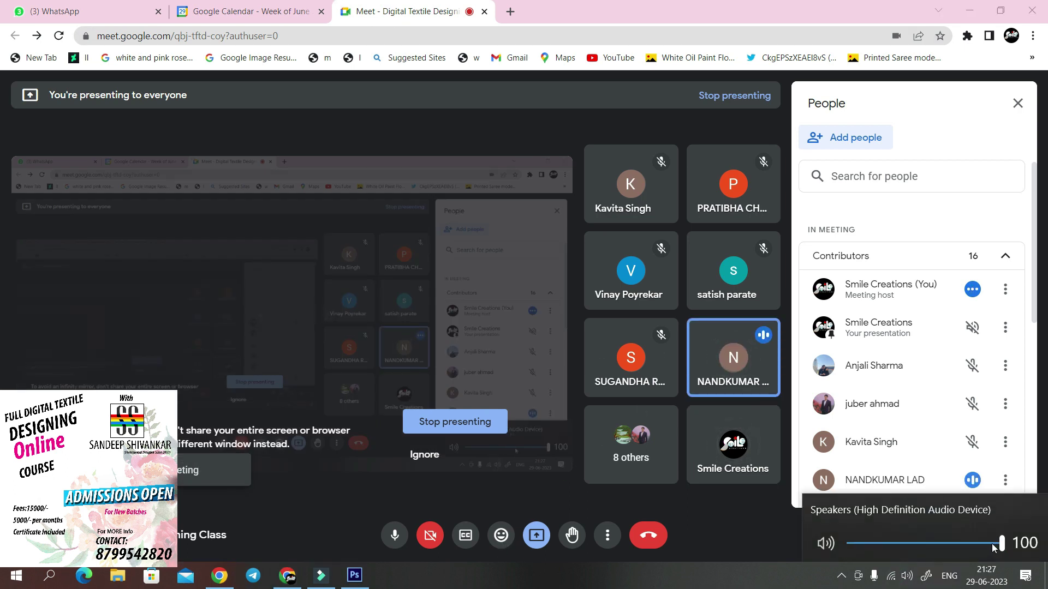
left_click_drag(997, 547, 951, 548)
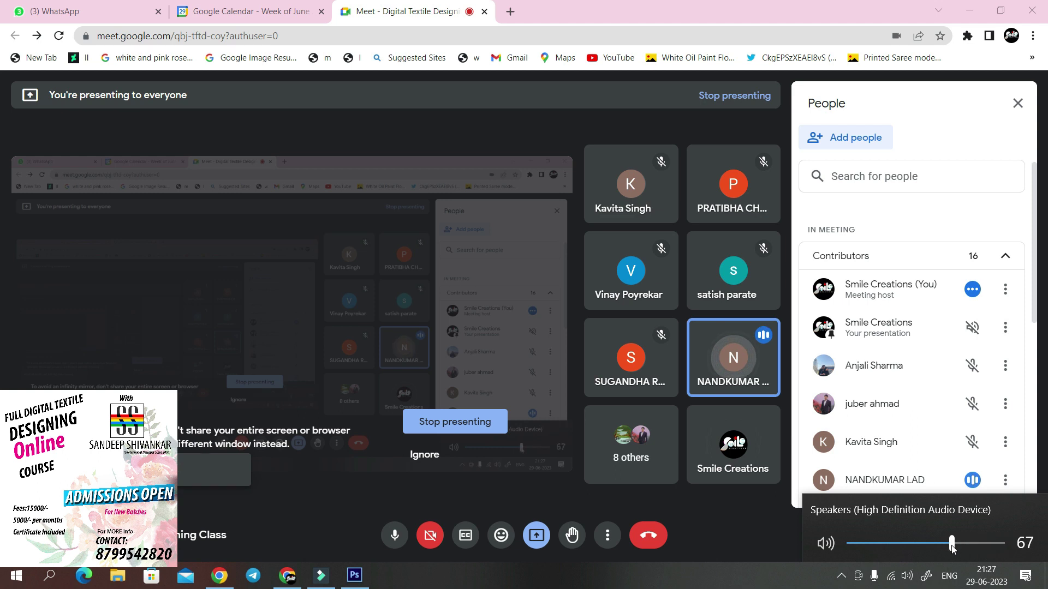
left_click_drag(952, 549, 949, 550)
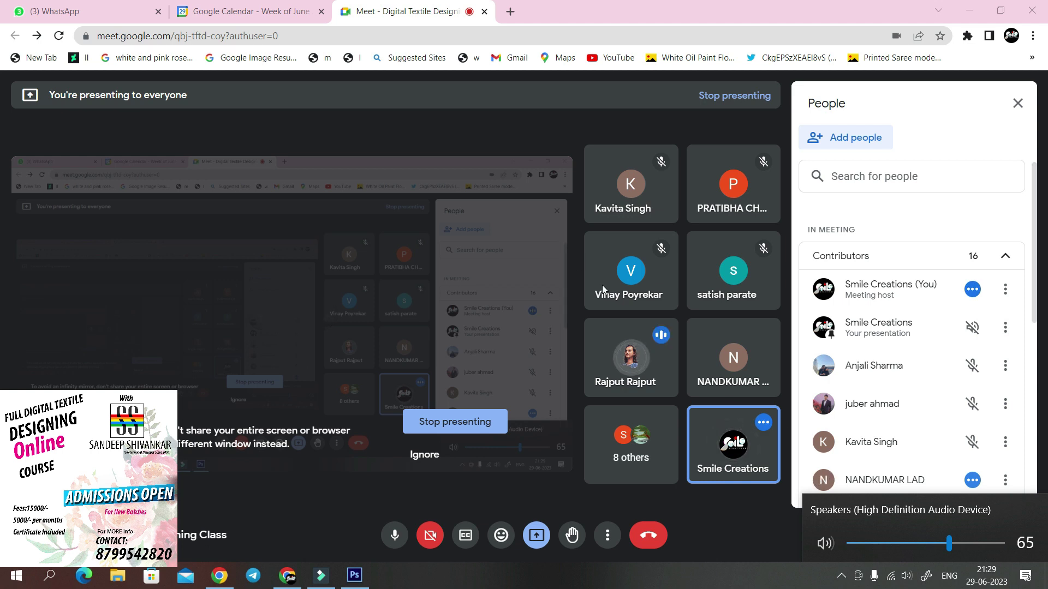
left_click(109, 11)
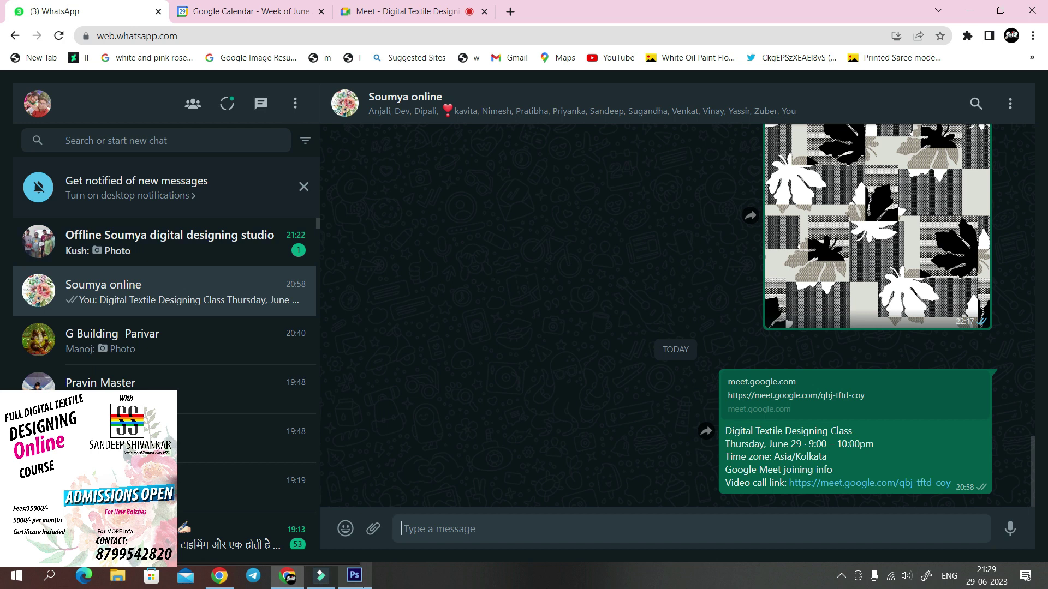
left_click(355, 575)
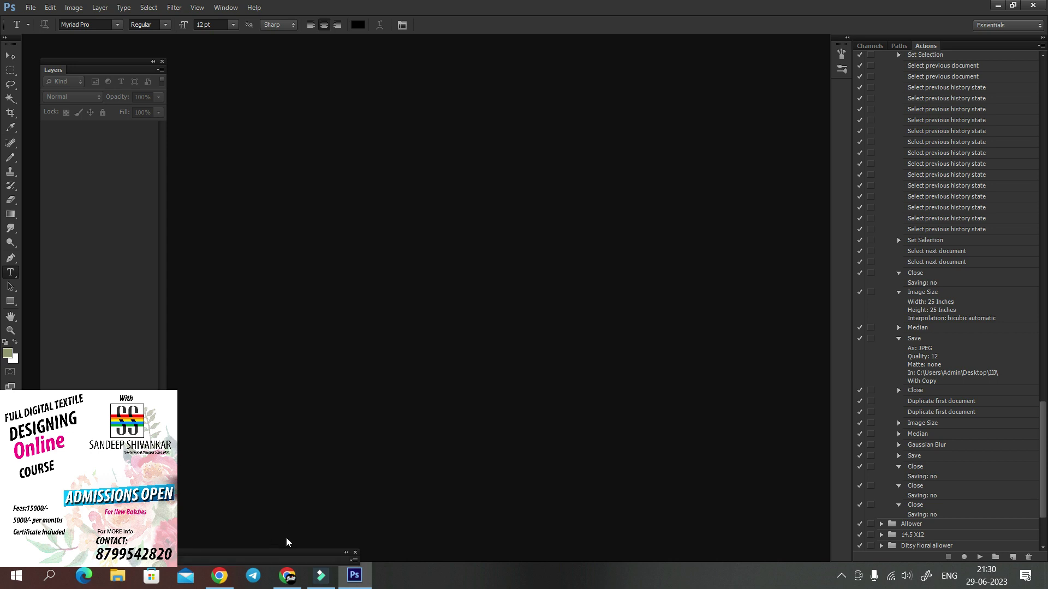
left_click(321, 576)
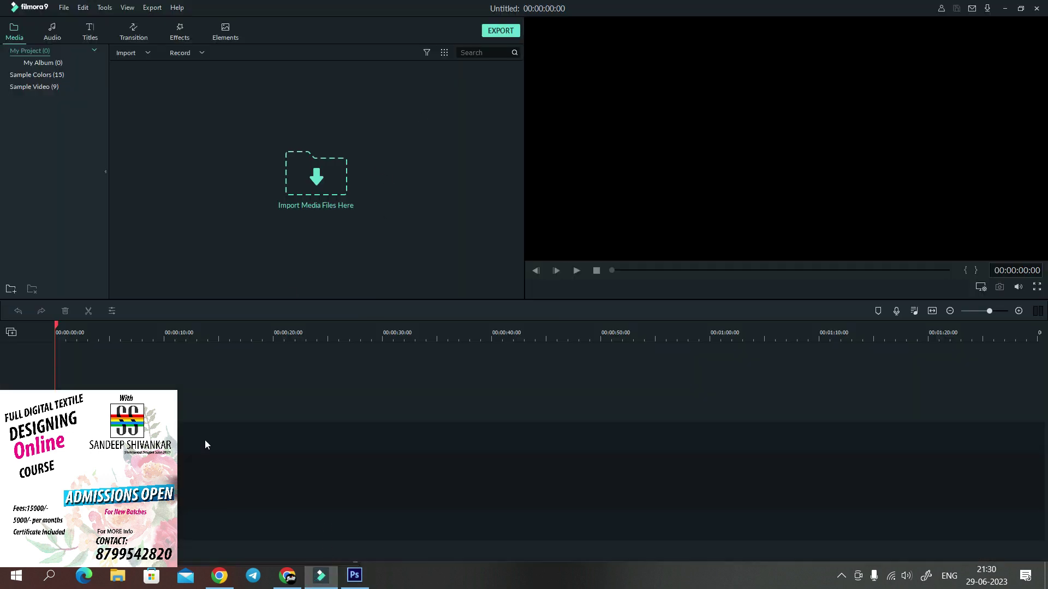
left_click(292, 577)
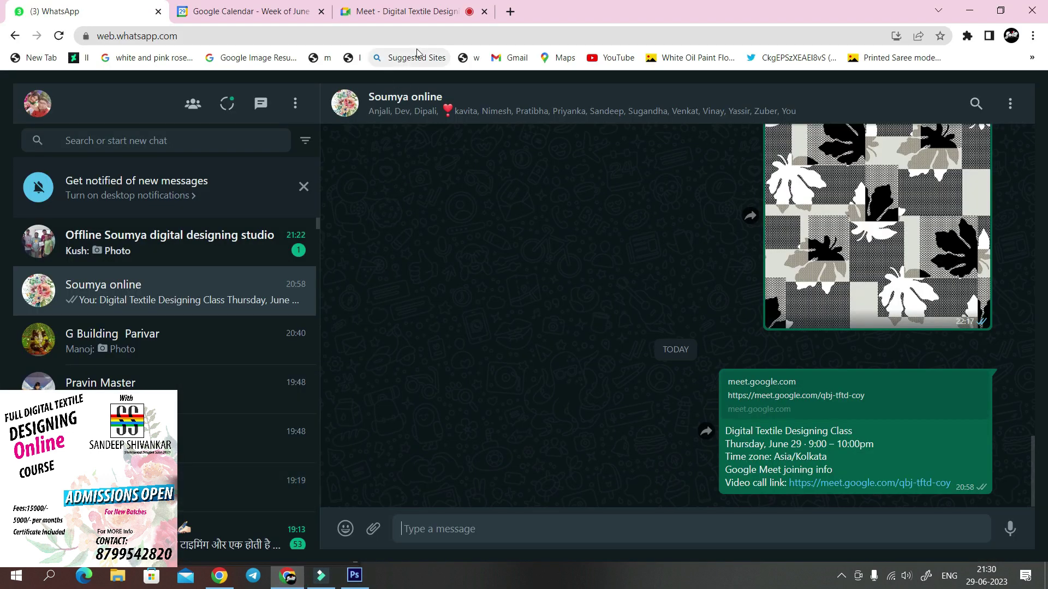
left_click(399, 14)
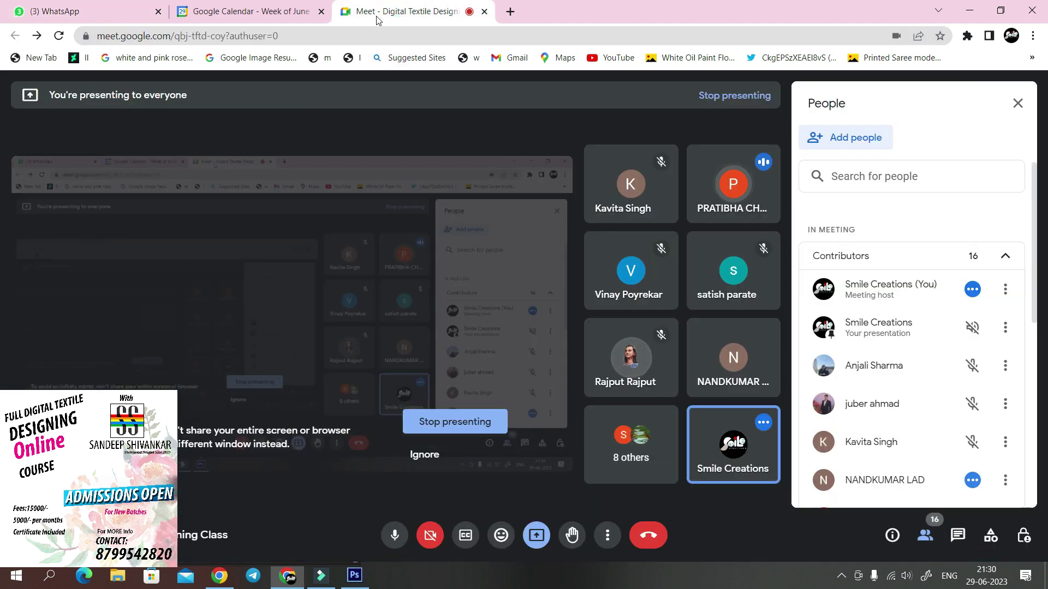
left_click(98, 11)
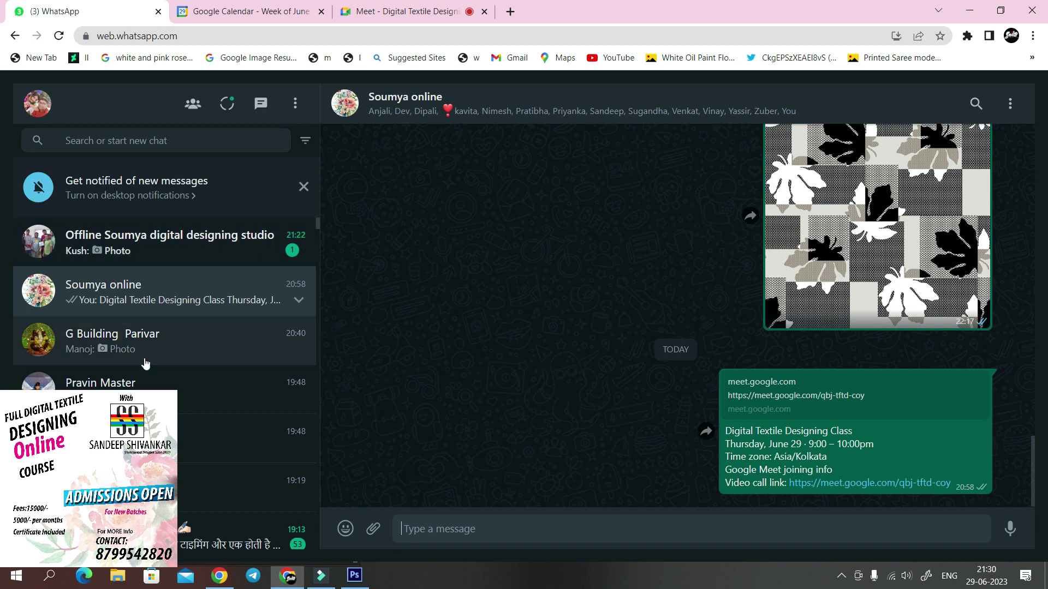
Step: Open the 19:48 chat and view its blue saree close-up photo full screen
left_click(260, 455)
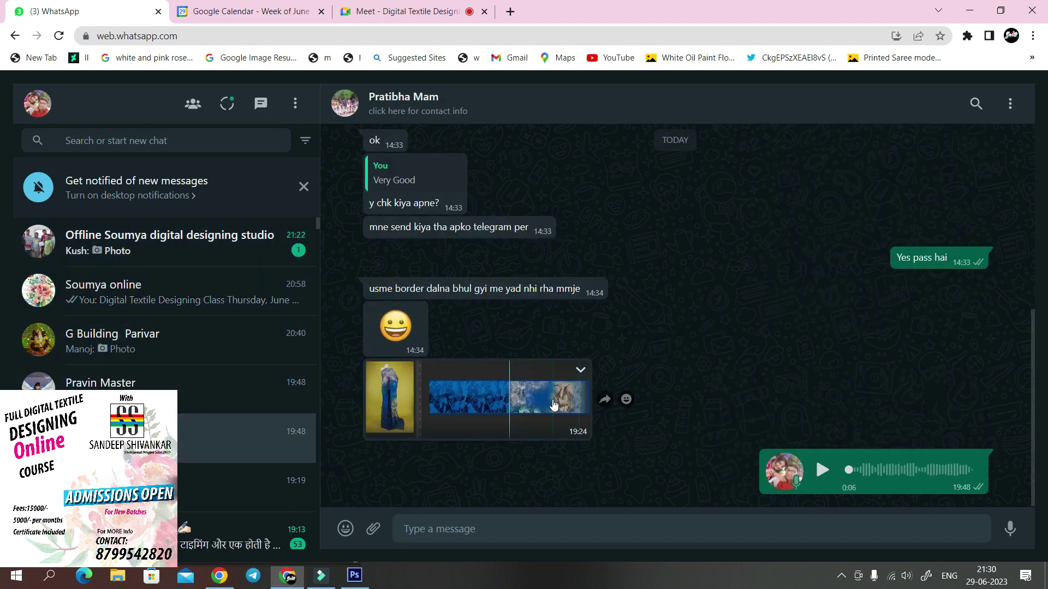
left_click(539, 408)
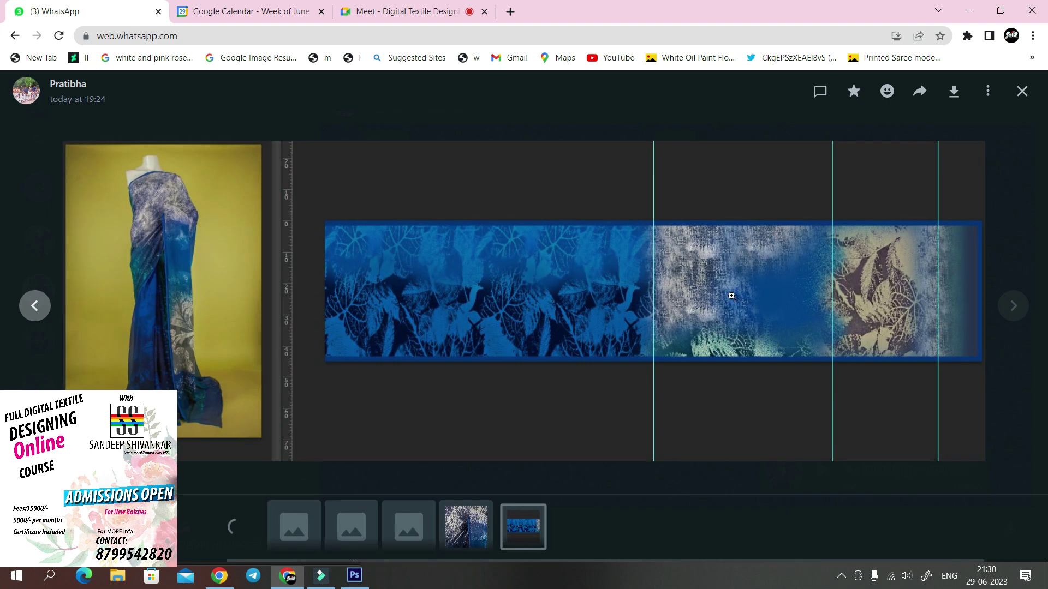
left_click(480, 527)
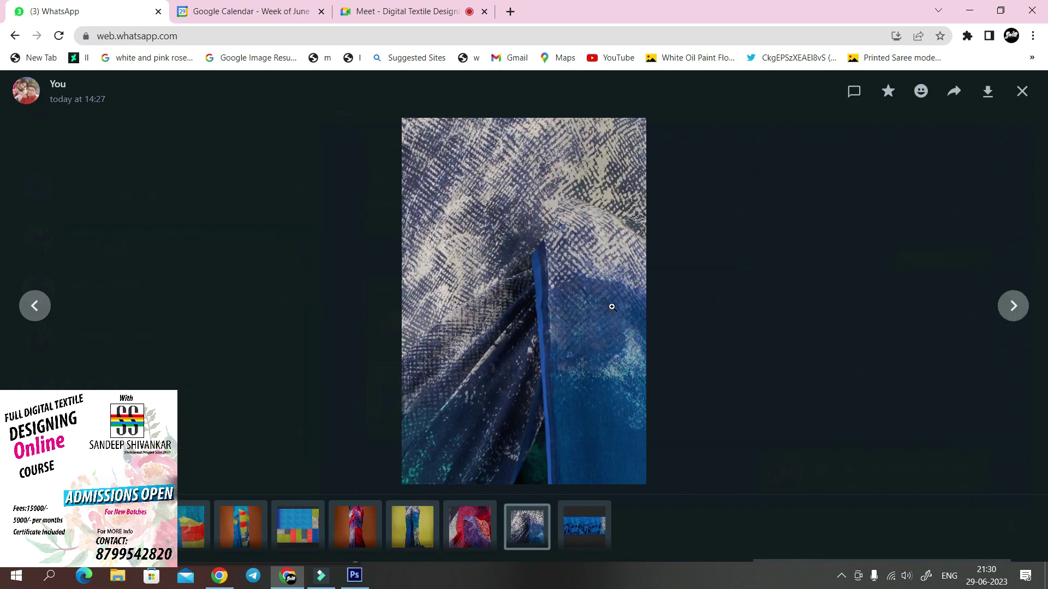